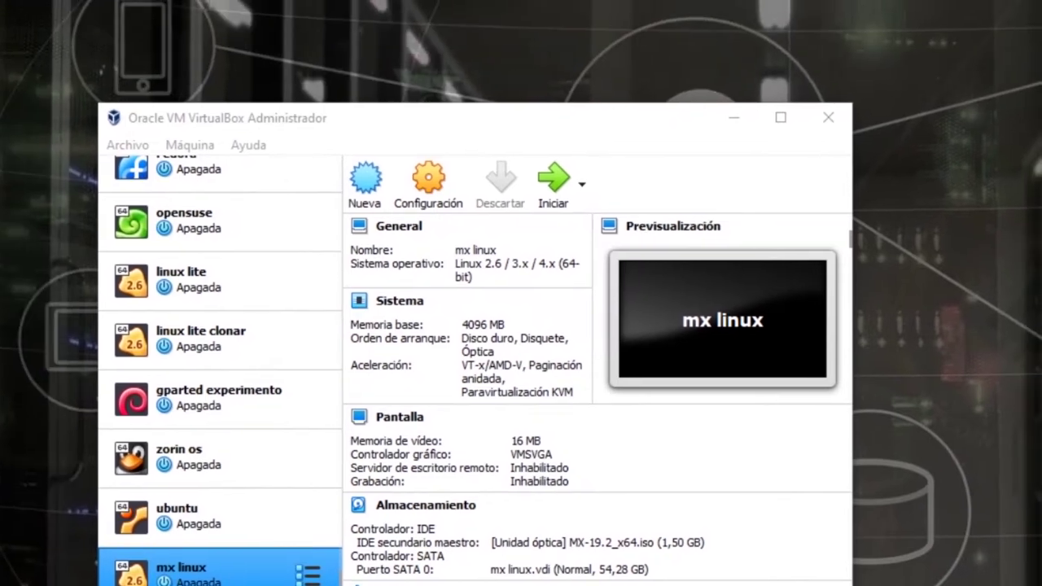
- Enlarge the VirtualBox Manager window upward and shift it up and to the left
drag(608, 105, 475, 29)
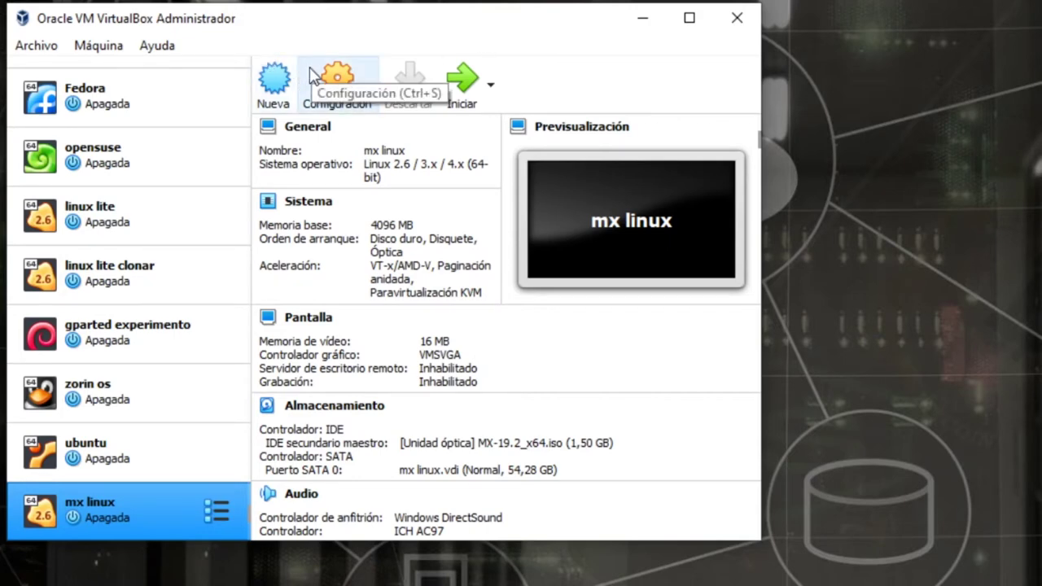
- Start a new machine named pureos, choosing Otro… as its machine folder location
click(283, 72)
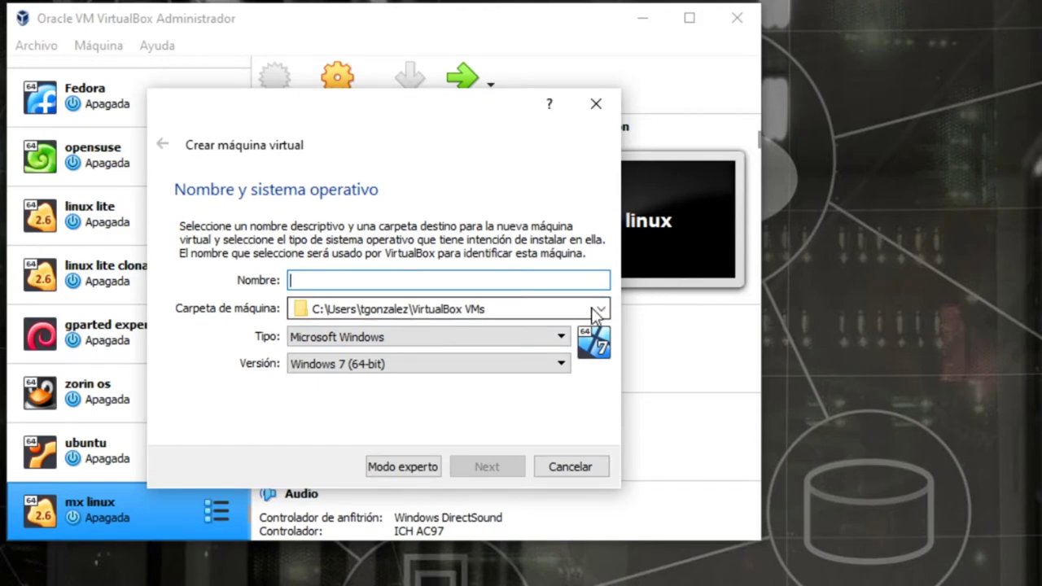
click(600, 308)
click(471, 356)
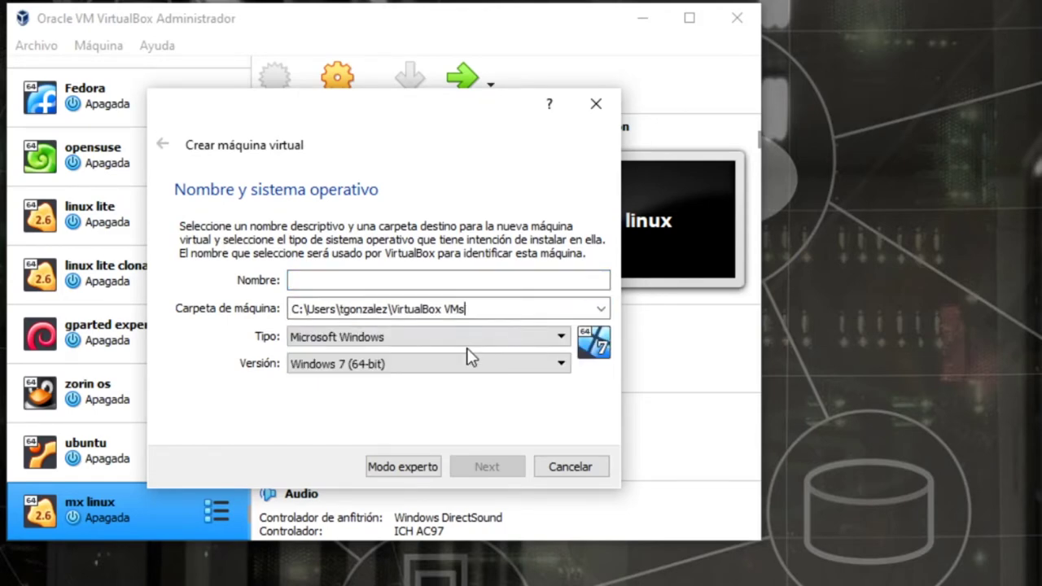
click(600, 307)
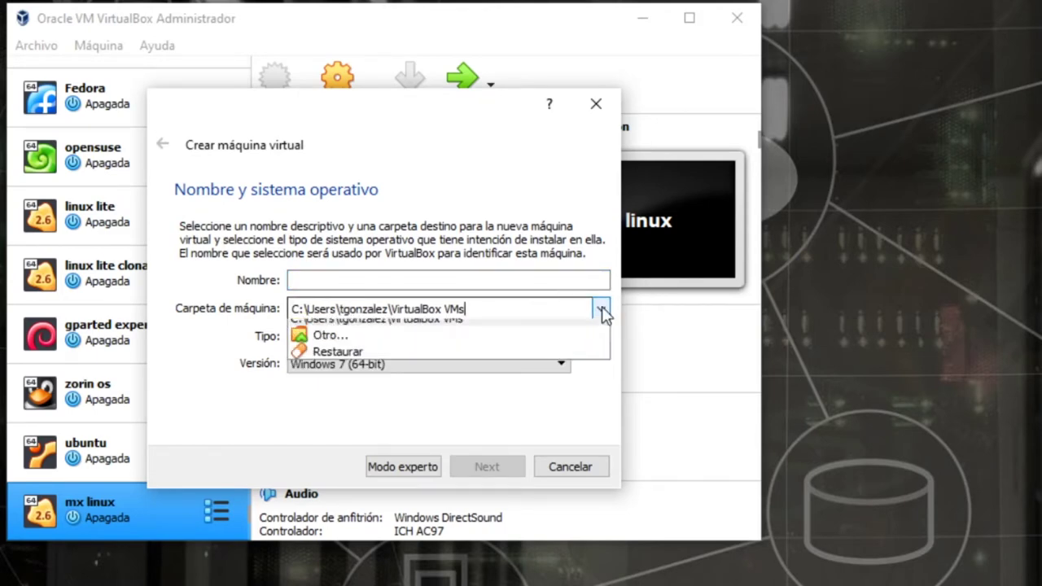
click(400, 347)
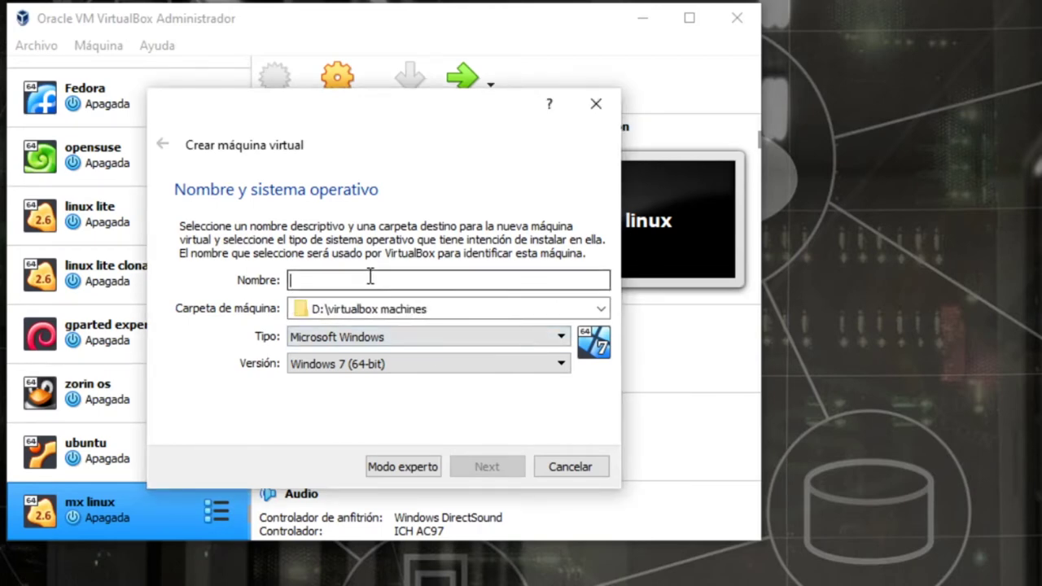
text(pureos)
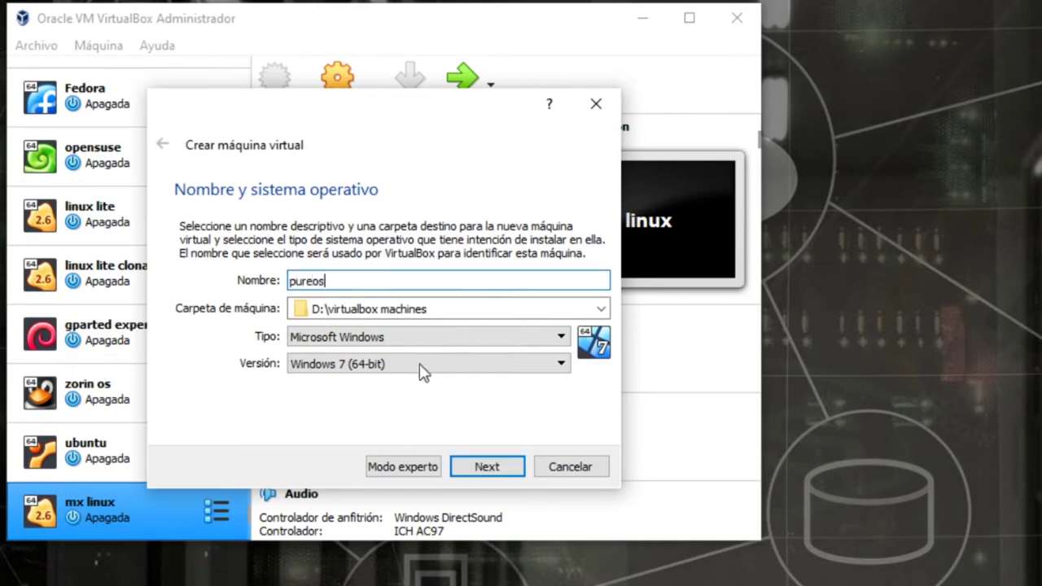
- Set Tipo to Linux and Versión to Linux 2.6 / 3.x / 4.x (64-bit)
click(450, 342)
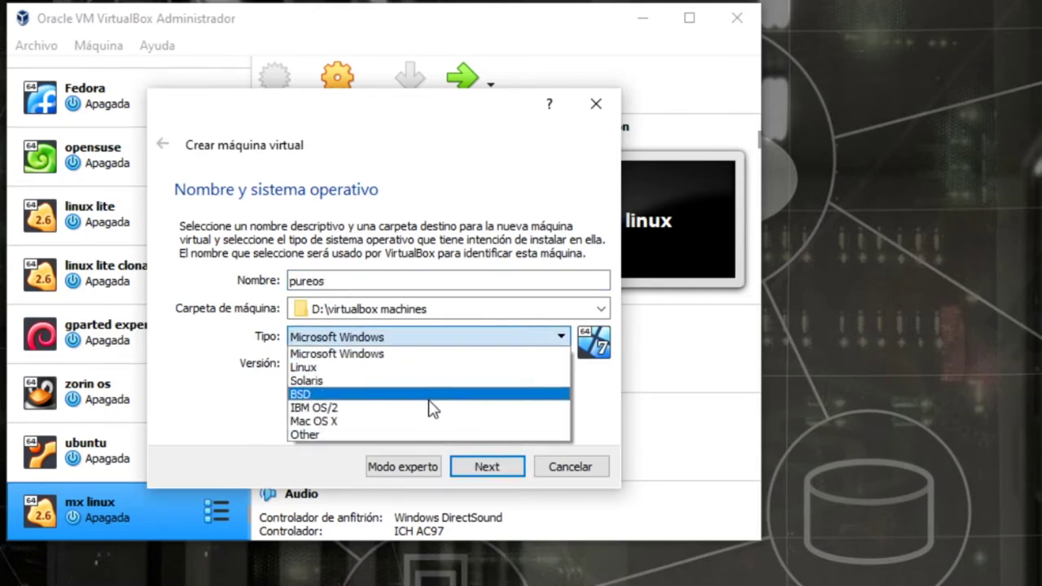
click(436, 367)
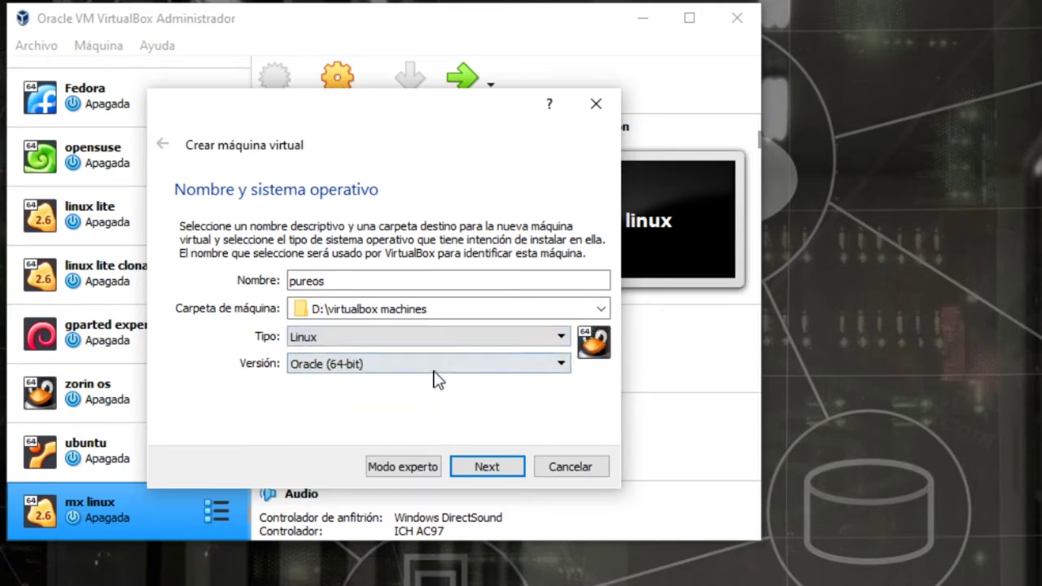
click(437, 366)
click(435, 370)
click(440, 368)
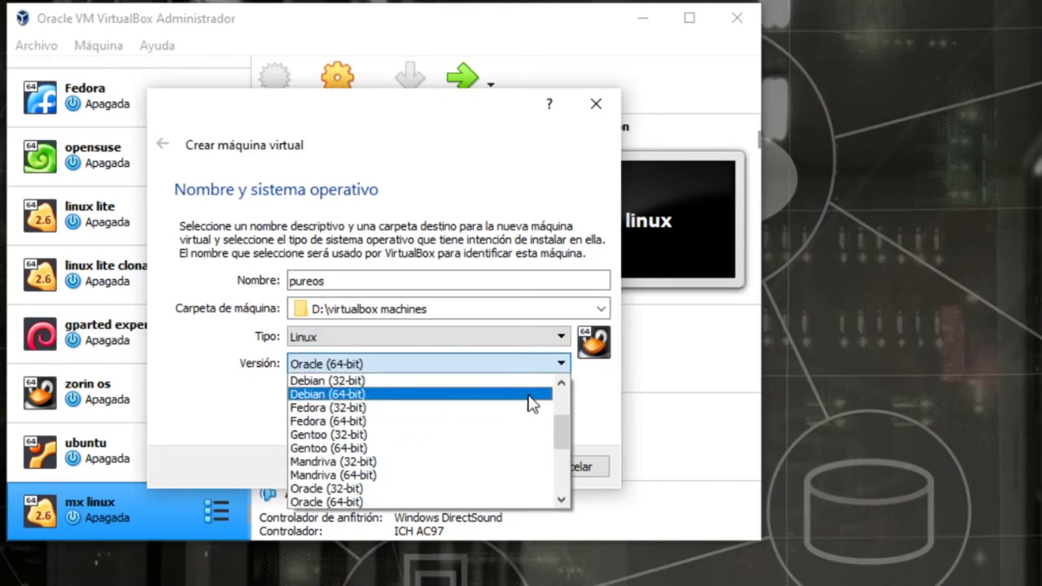
drag(559, 427, 576, 399)
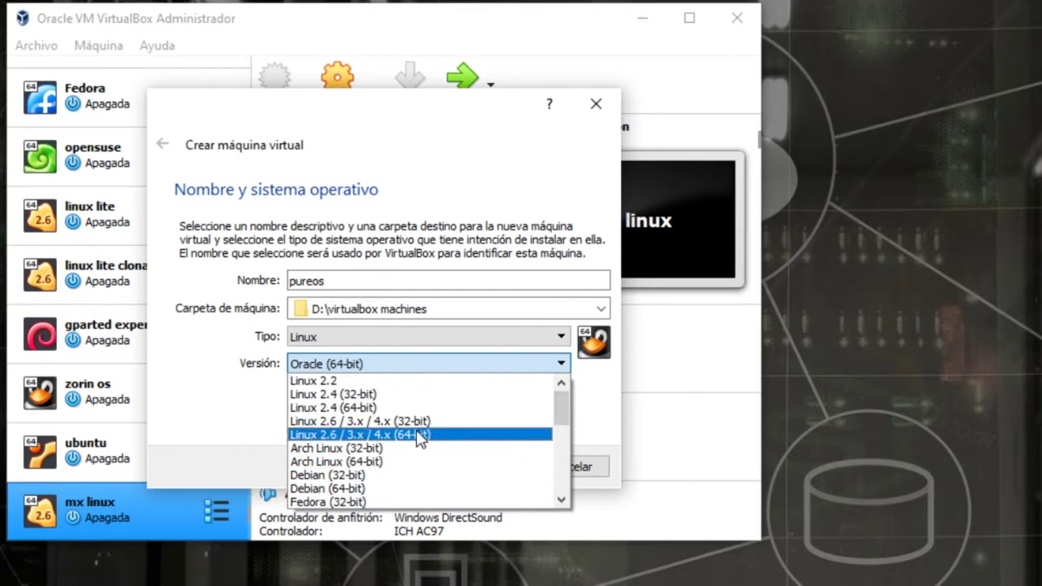
click(413, 434)
click(484, 466)
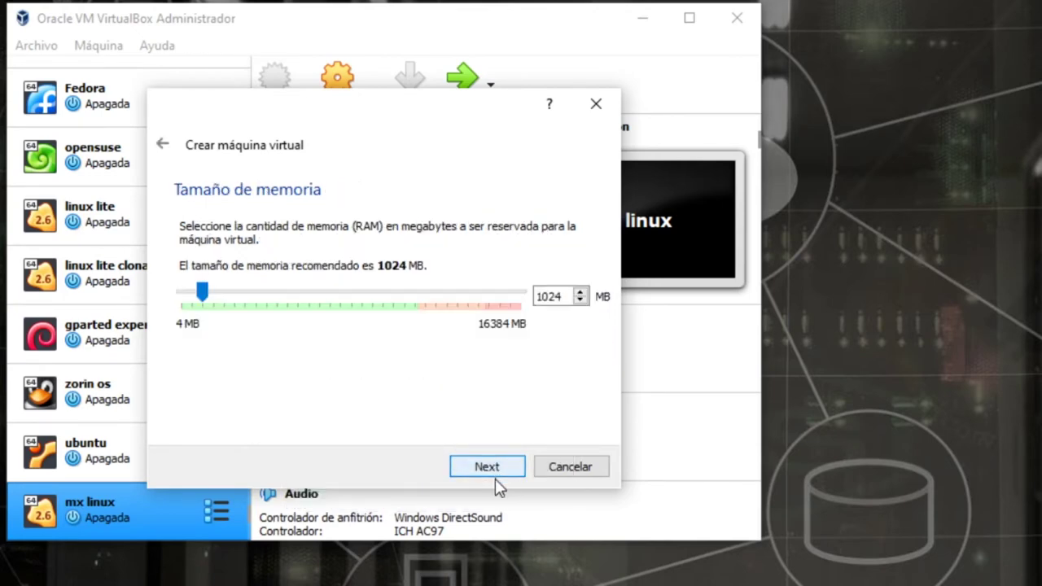
- Give pureos 4096 MB memory and a dynamically allocated 66,94 GB VDI disk
drag(204, 293, 267, 290)
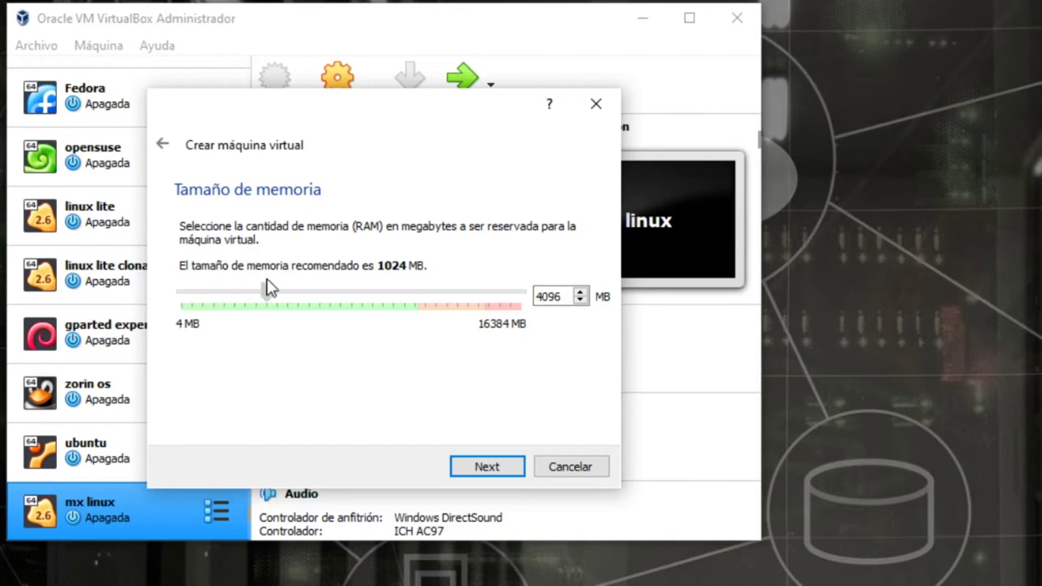
click(480, 468)
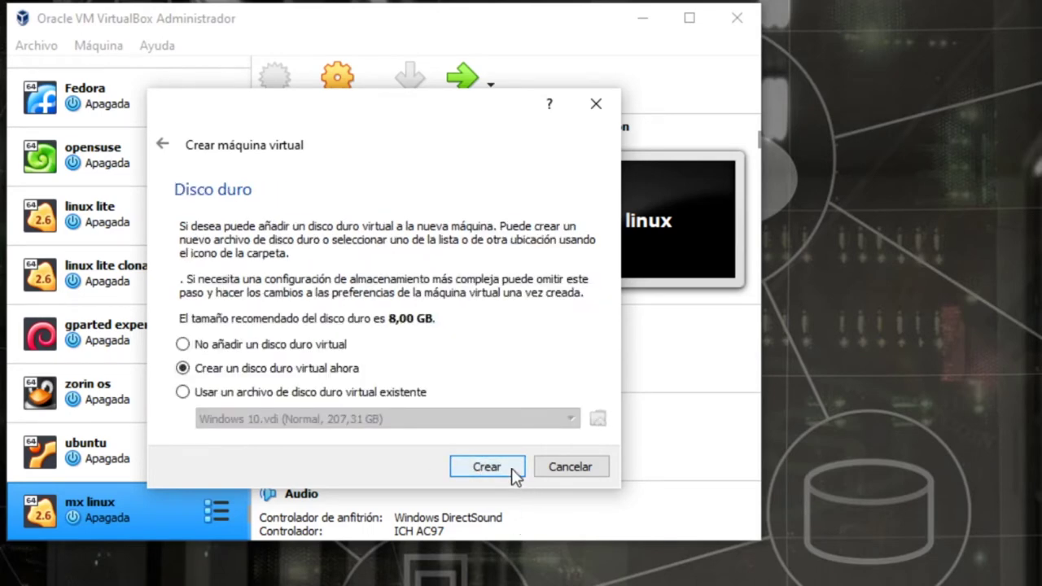
click(511, 468)
click(502, 498)
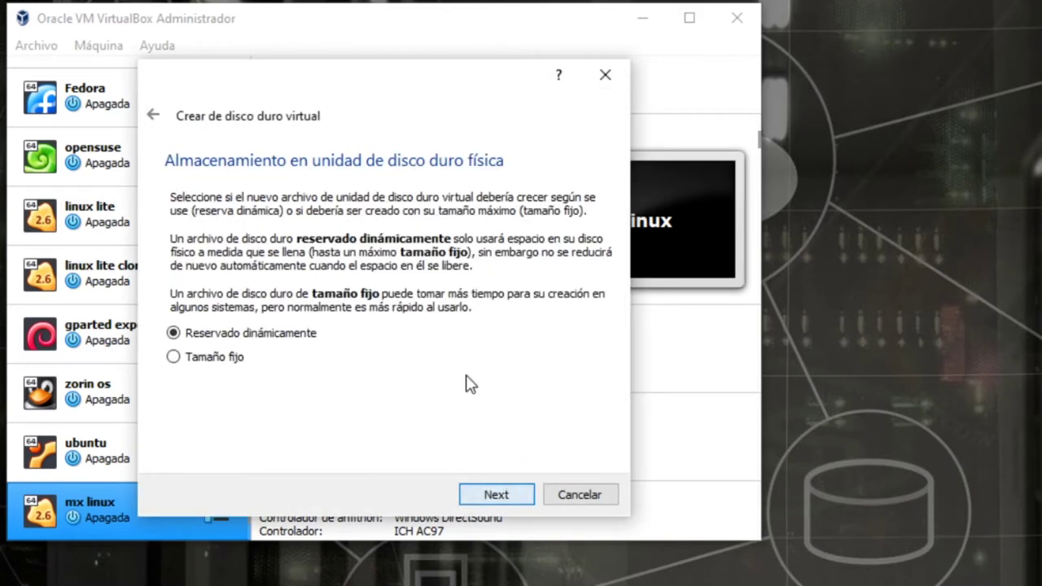
click(494, 494)
drag(367, 307, 422, 309)
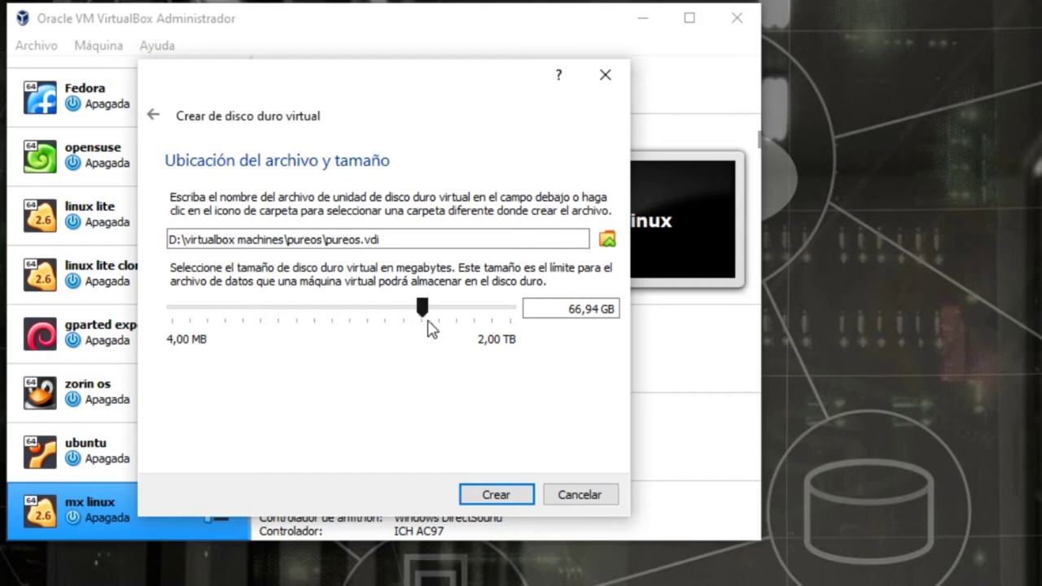
click(490, 496)
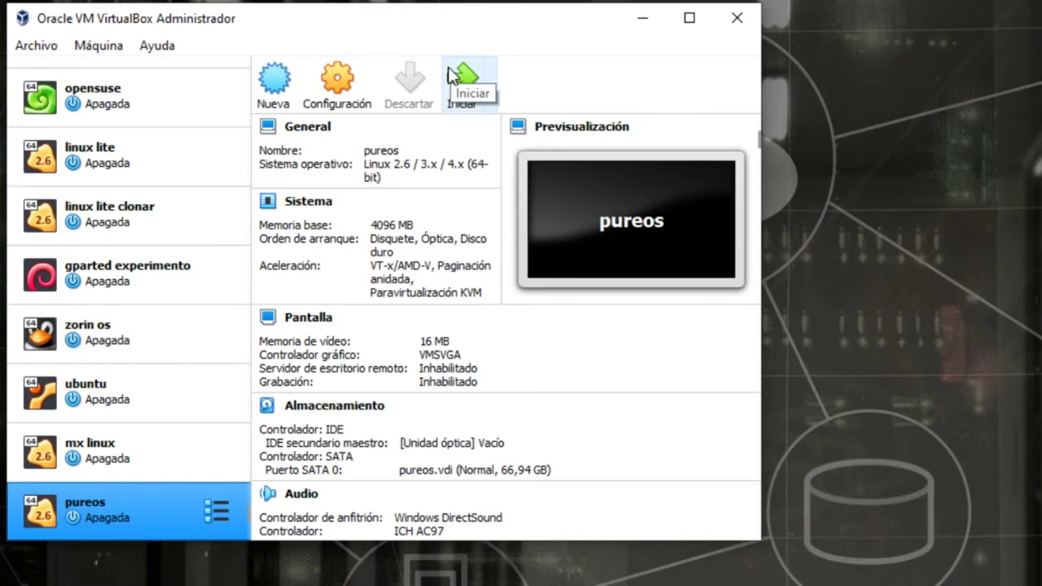
- Start pureos using the pureos-9.0-gnome-live_20200806-amd64.hybrid.iso startup disk
click(455, 91)
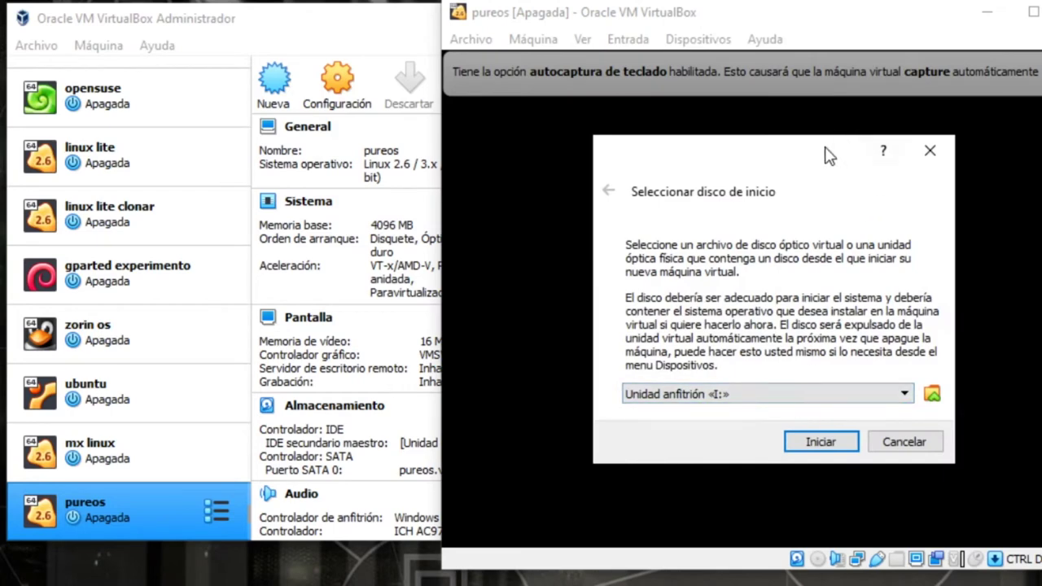
click(930, 151)
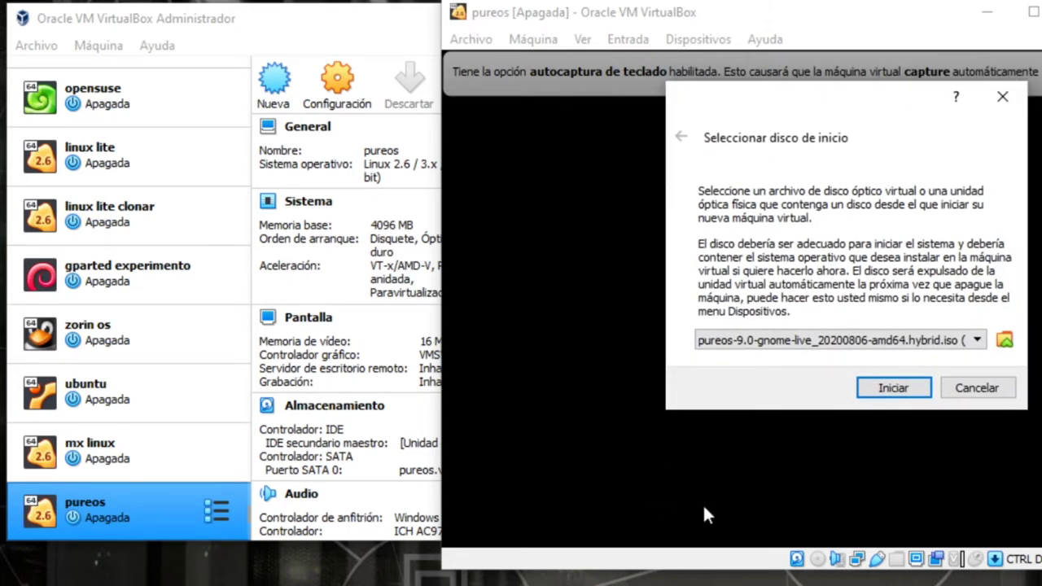
click(899, 390)
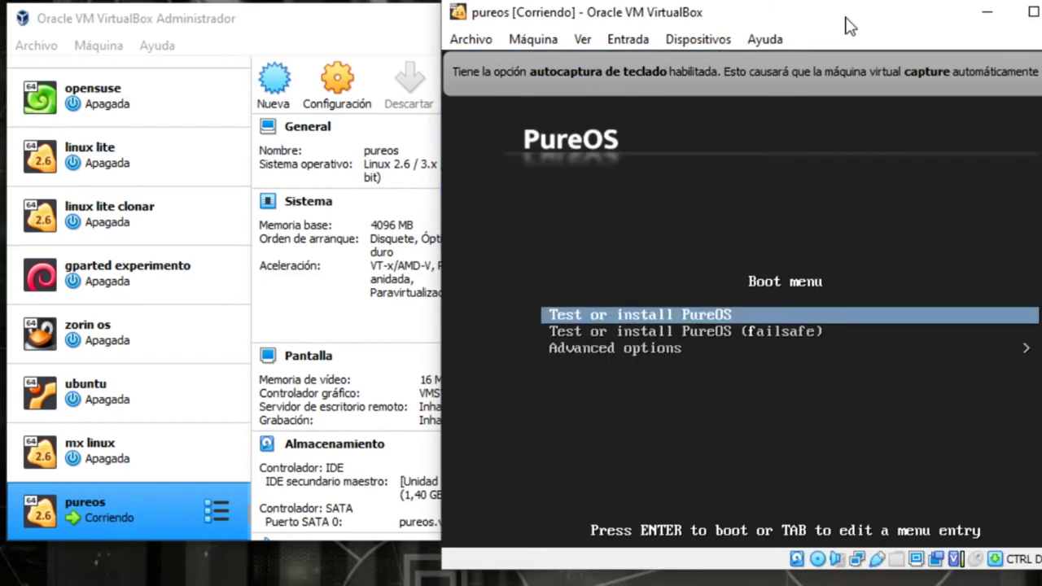
- Boot the Test or install PureOS entry from the live boot menu
drag(844, 26, 794, 25)
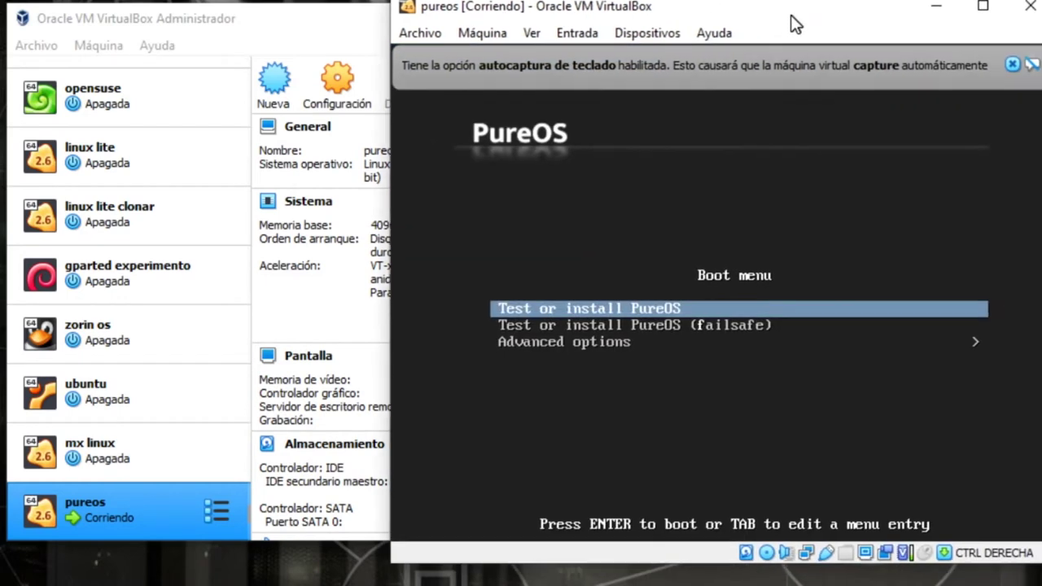
key(Down)
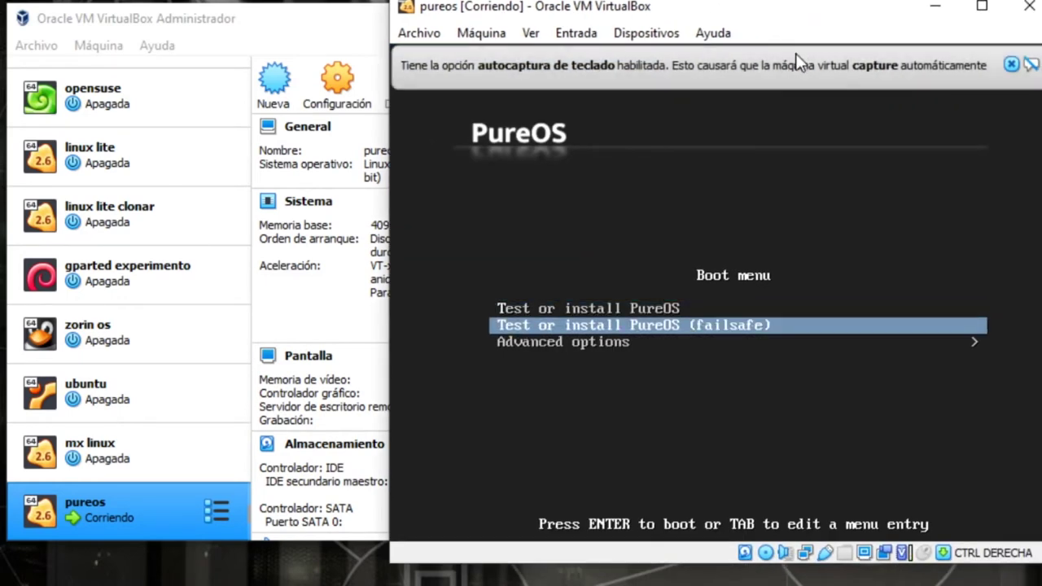
key(Up)
key(Return)
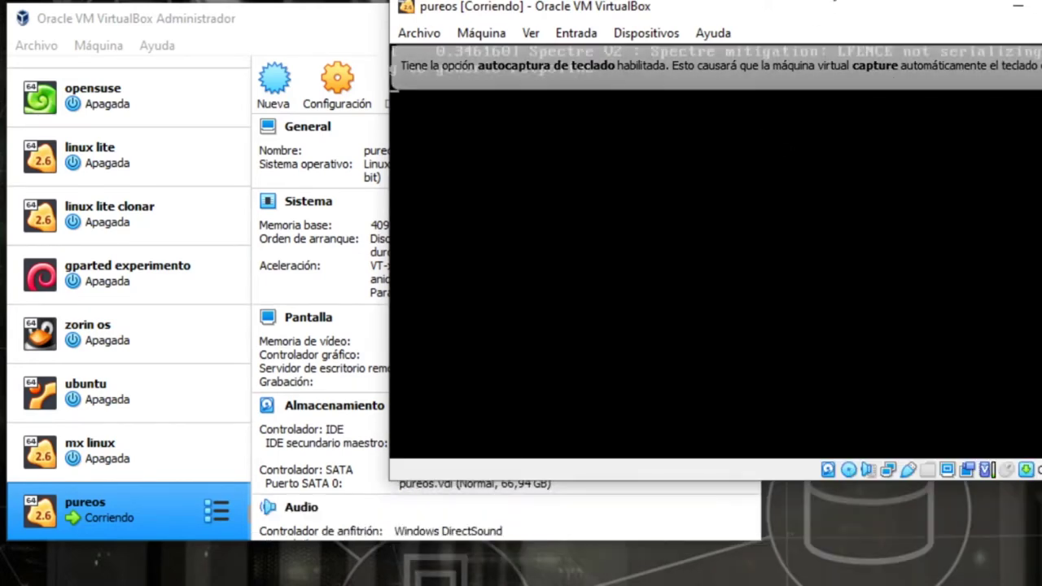
- Dismiss the mouse and keyboard notices, then enlarge and raise the VM window
drag(844, 16, 475, 63)
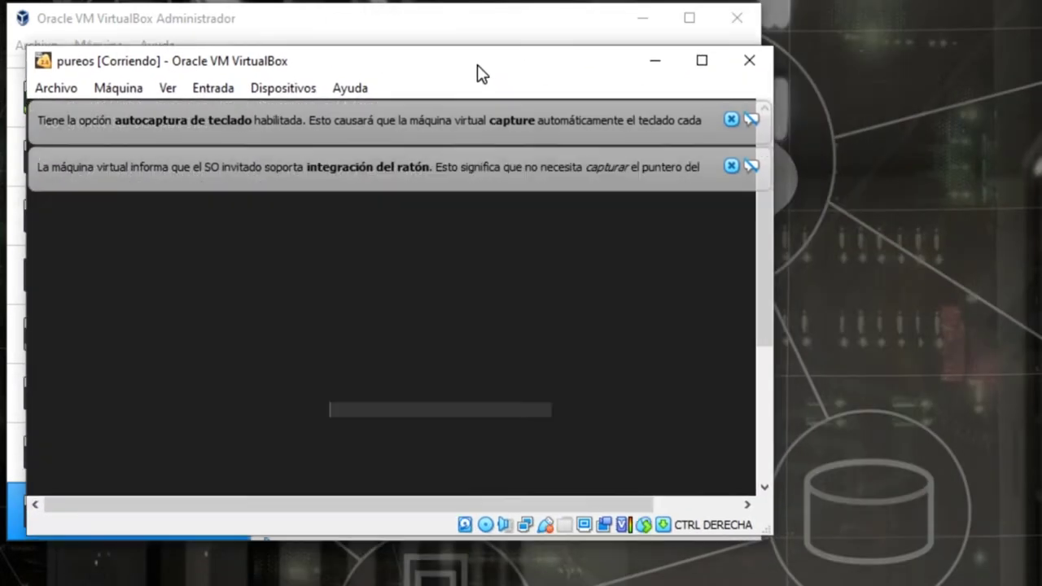
click(722, 157)
click(724, 109)
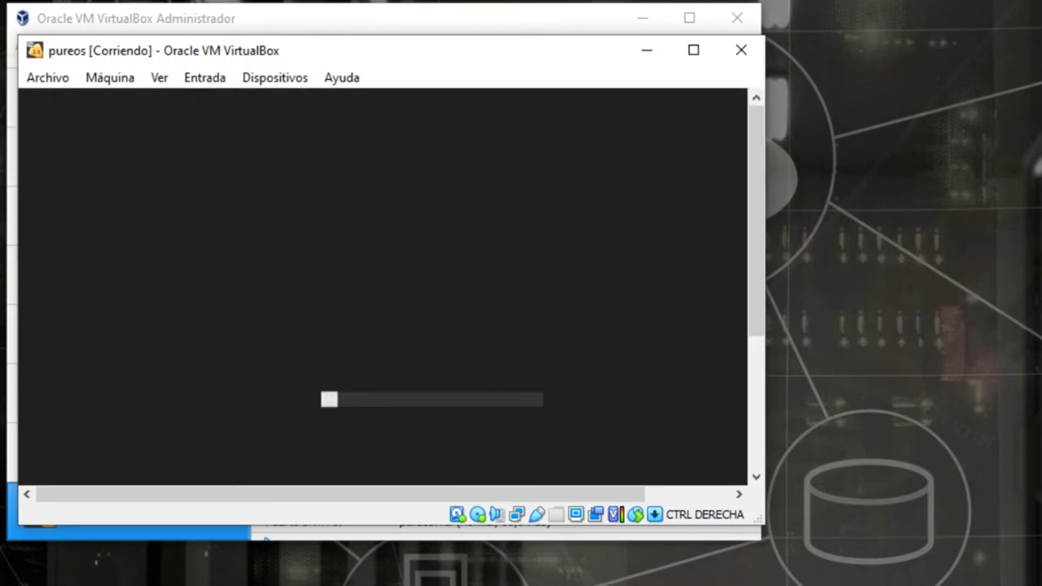
drag(765, 528, 898, 585)
drag(598, 59, 590, 9)
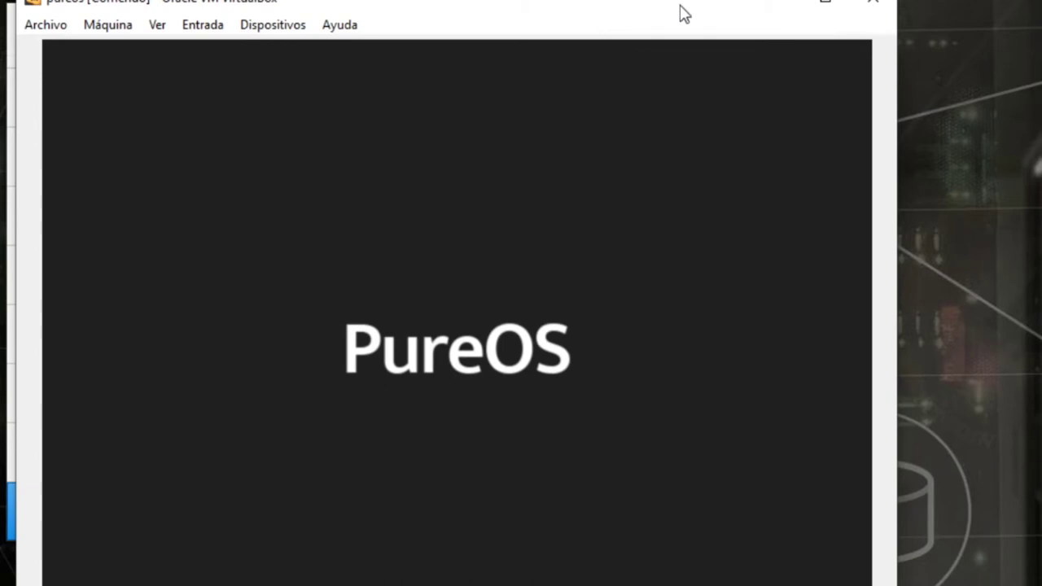
drag(539, 7, 514, 2)
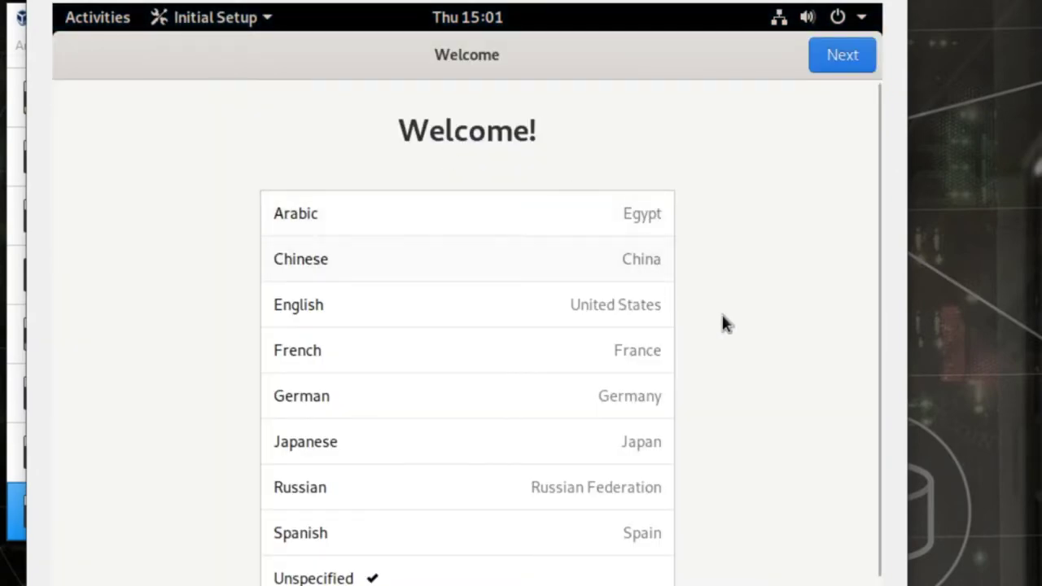
- Choose Spanish as the system language and the Spanish keyboard layout
scroll(830, 305, down, 1)
click(300, 488)
click(842, 56)
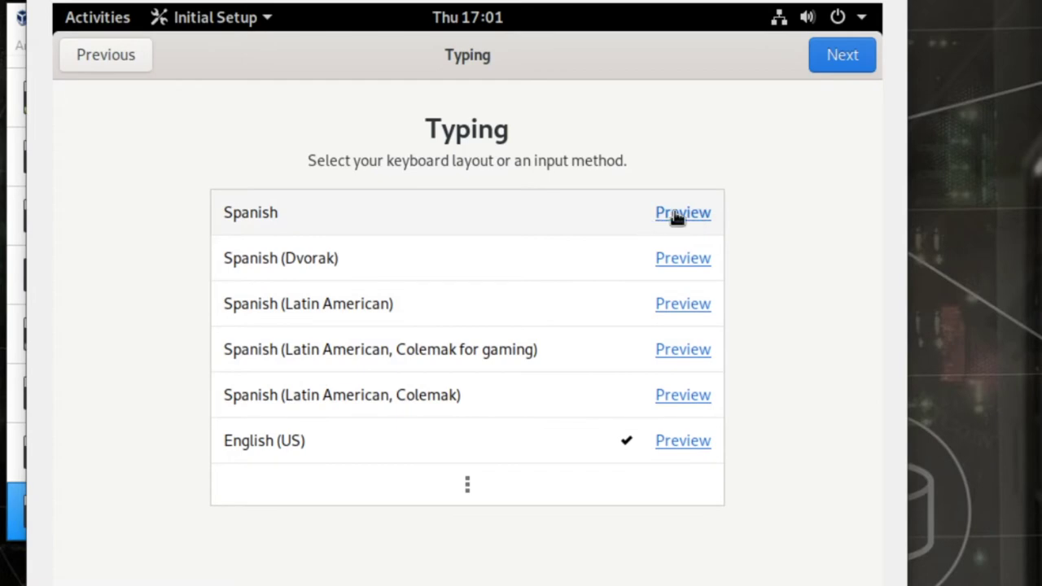
click(556, 222)
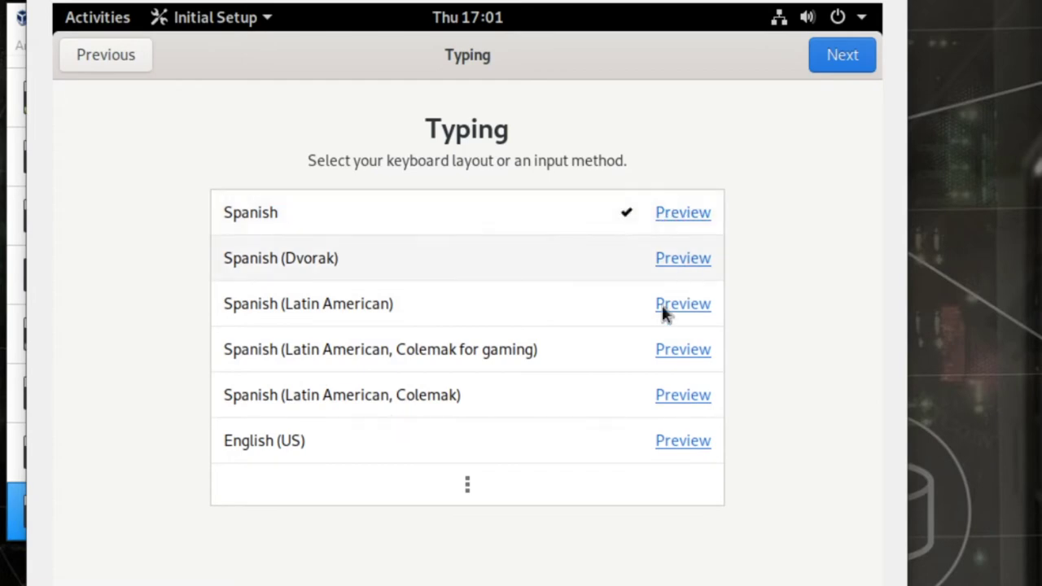
click(695, 216)
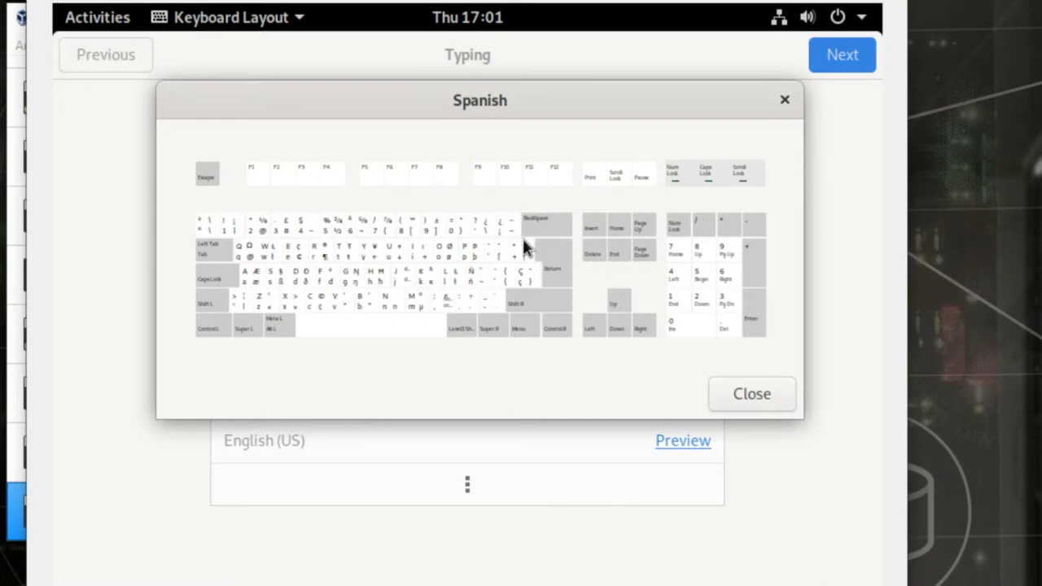
click(763, 397)
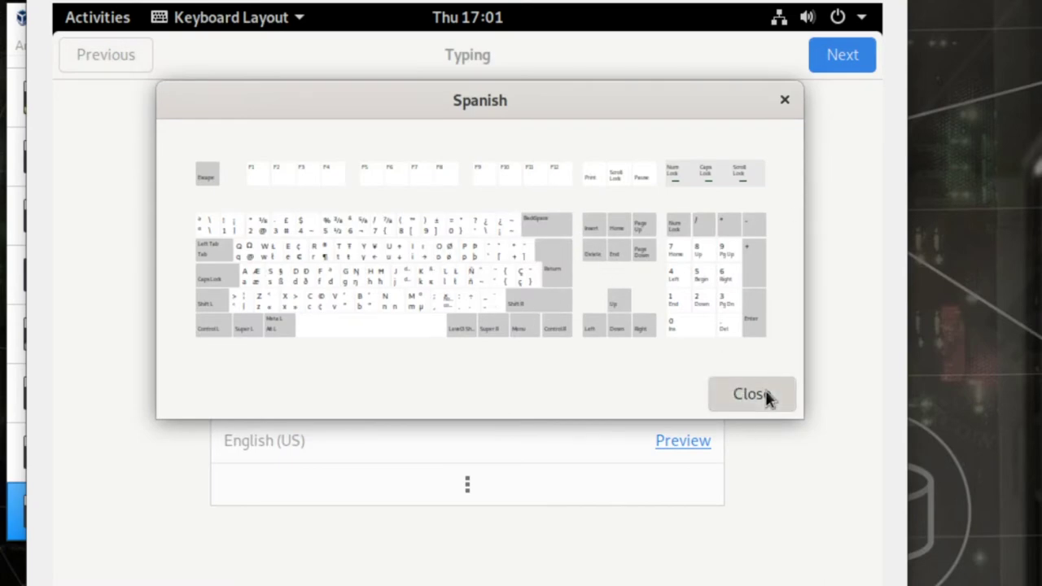
- Turn on Location Services, skip Online Accounts and finish with Start Using PureOS
click(837, 60)
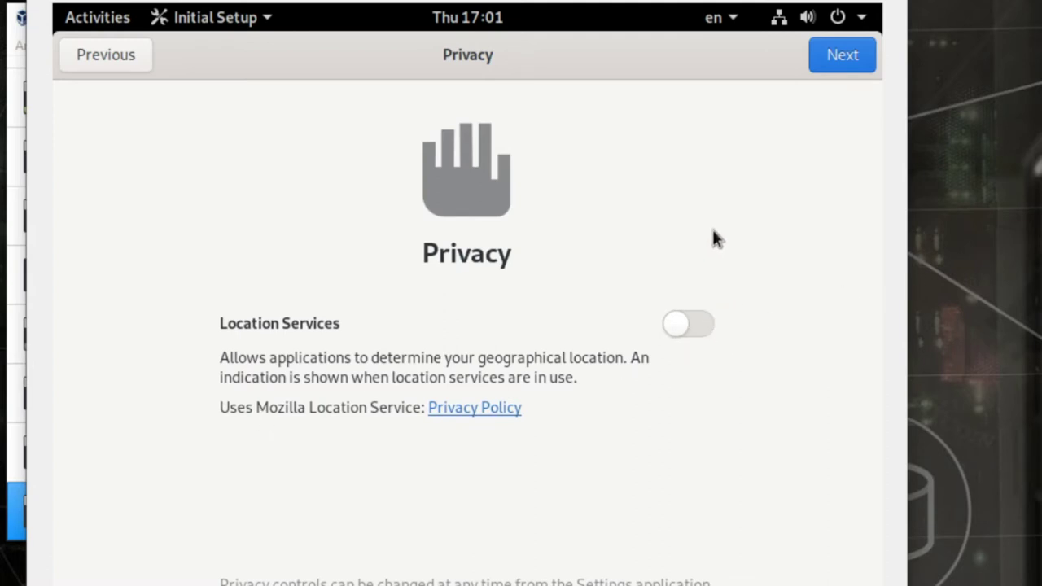
click(700, 334)
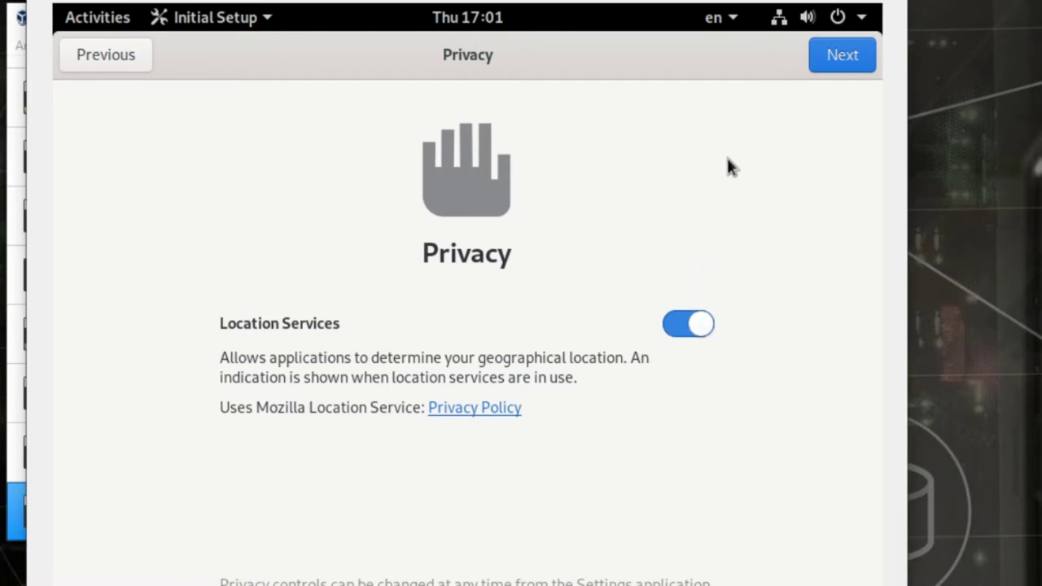
click(855, 67)
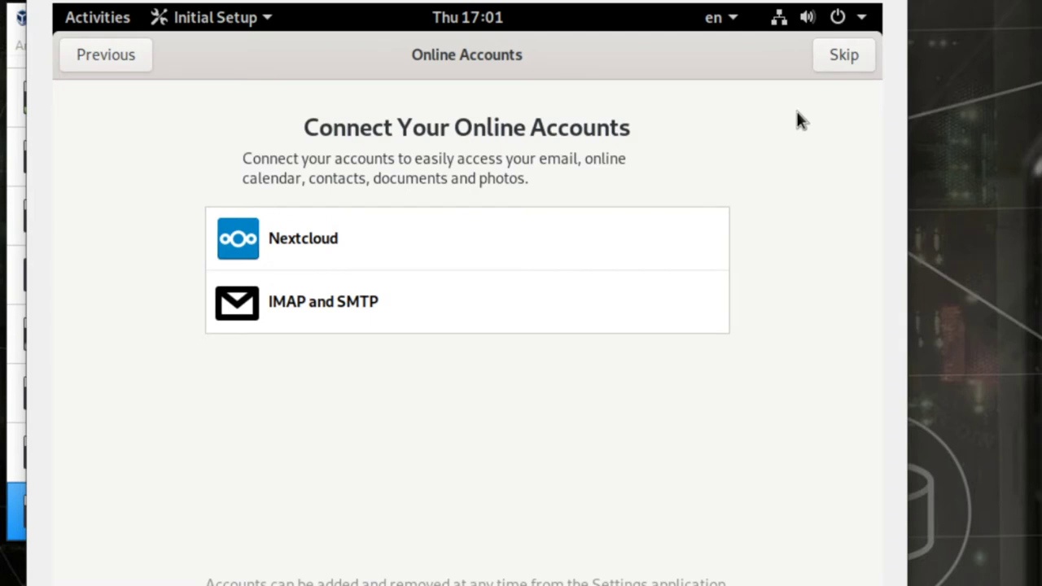
click(846, 56)
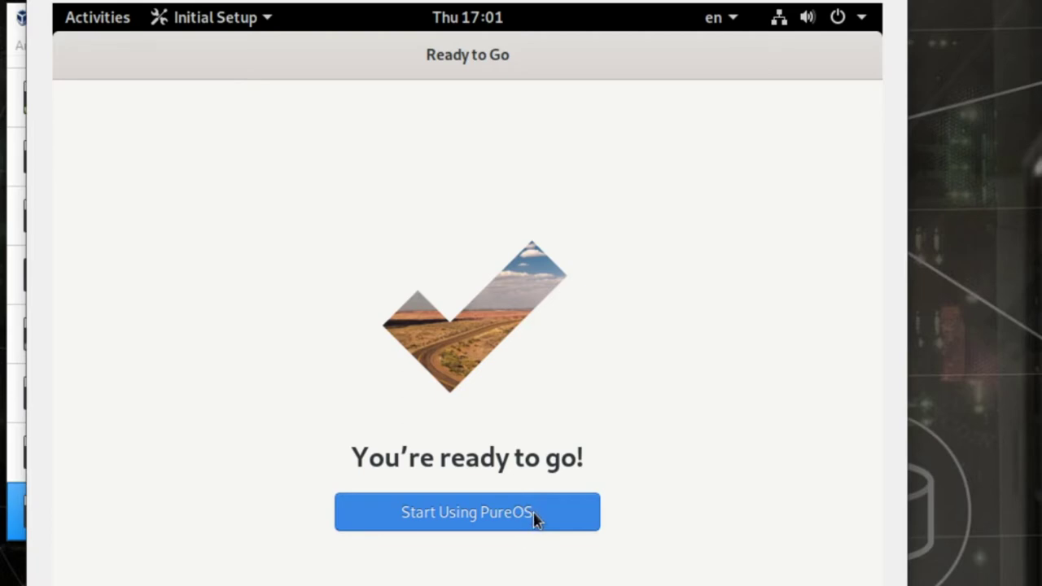
click(536, 517)
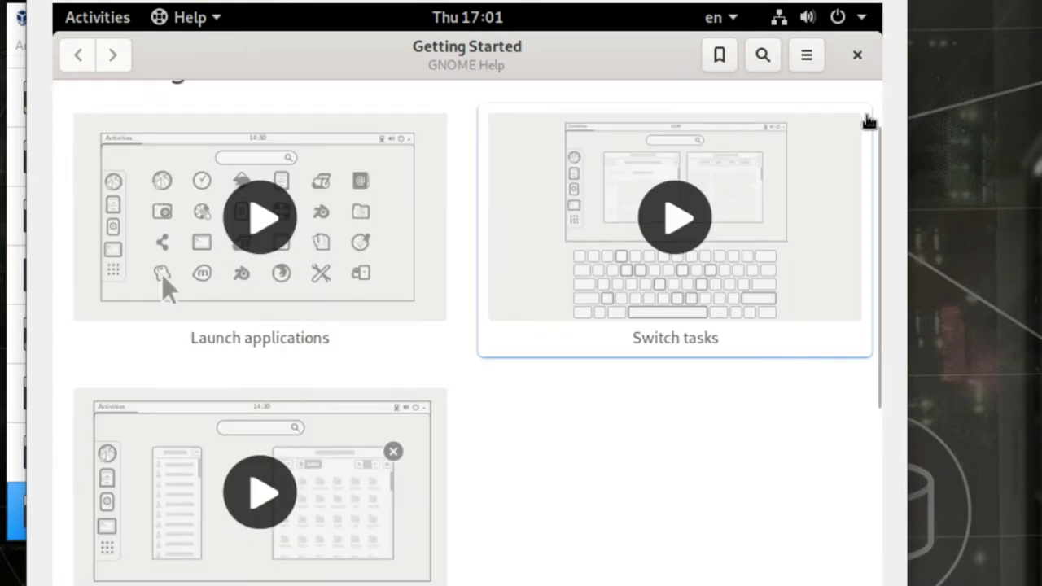
- Close GNOME Help, switch input to Spanish, and show all applications from Activities
click(858, 54)
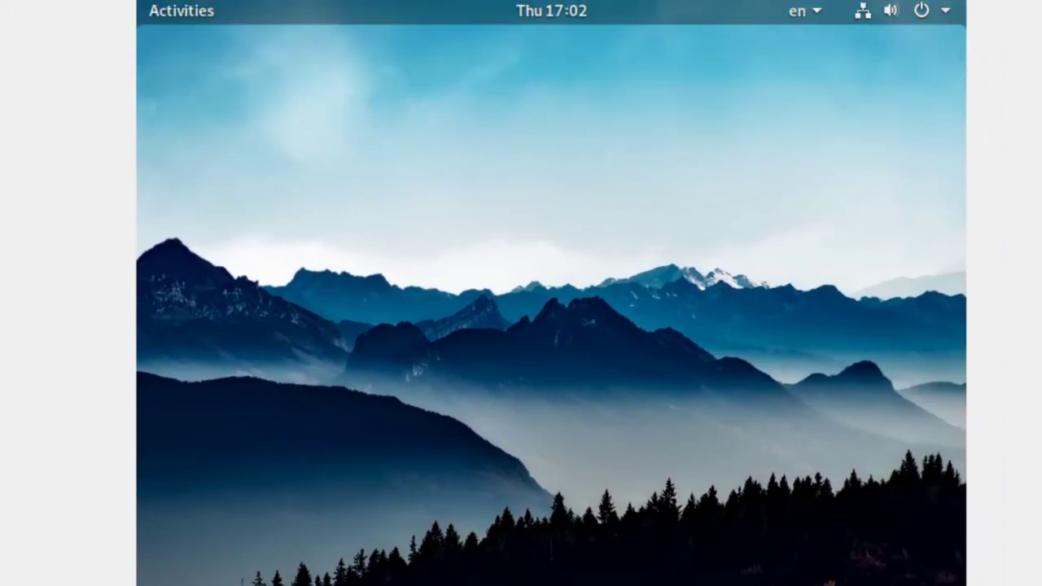
click(812, 12)
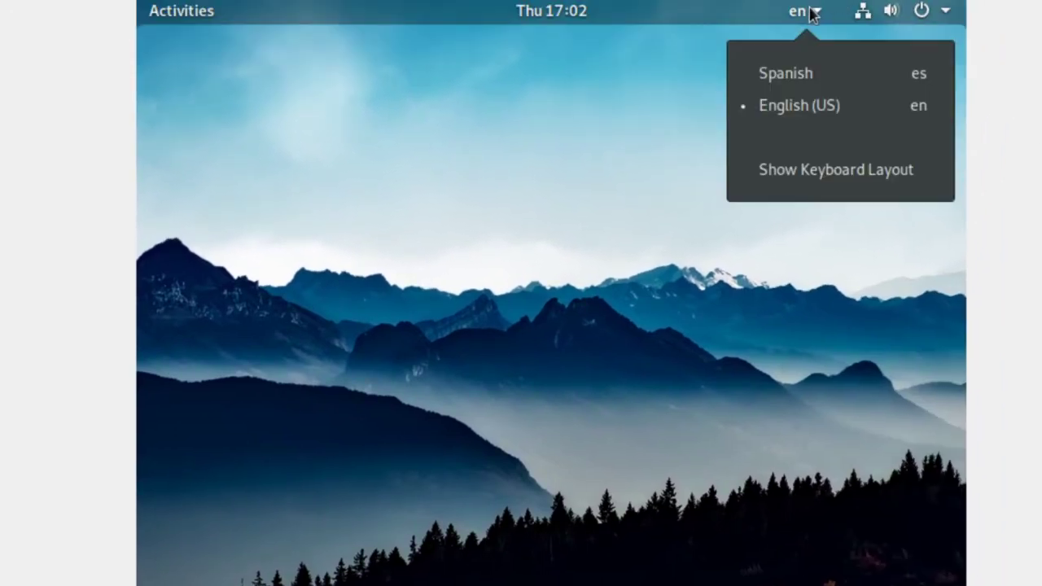
click(794, 81)
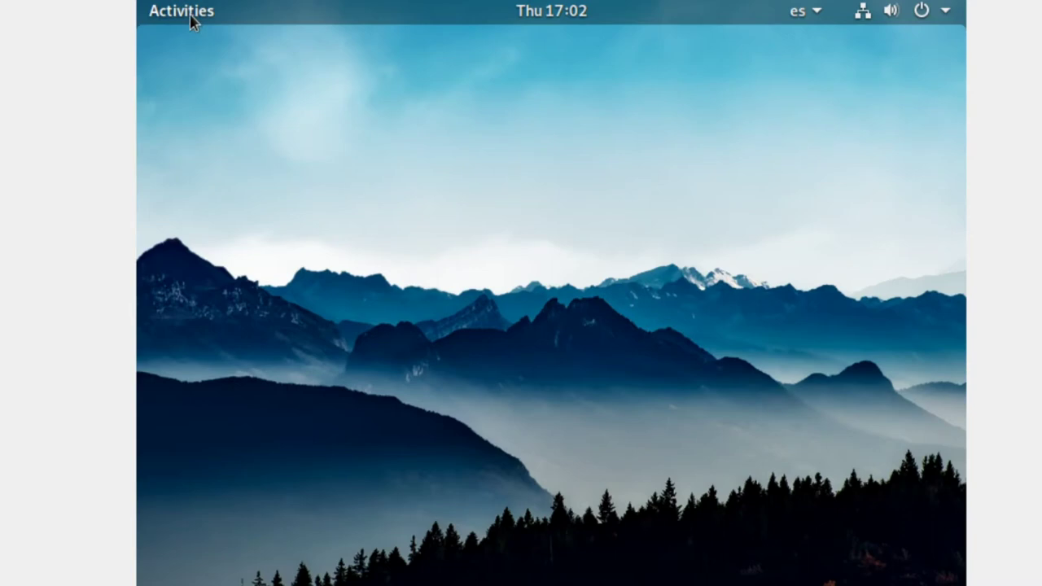
click(190, 16)
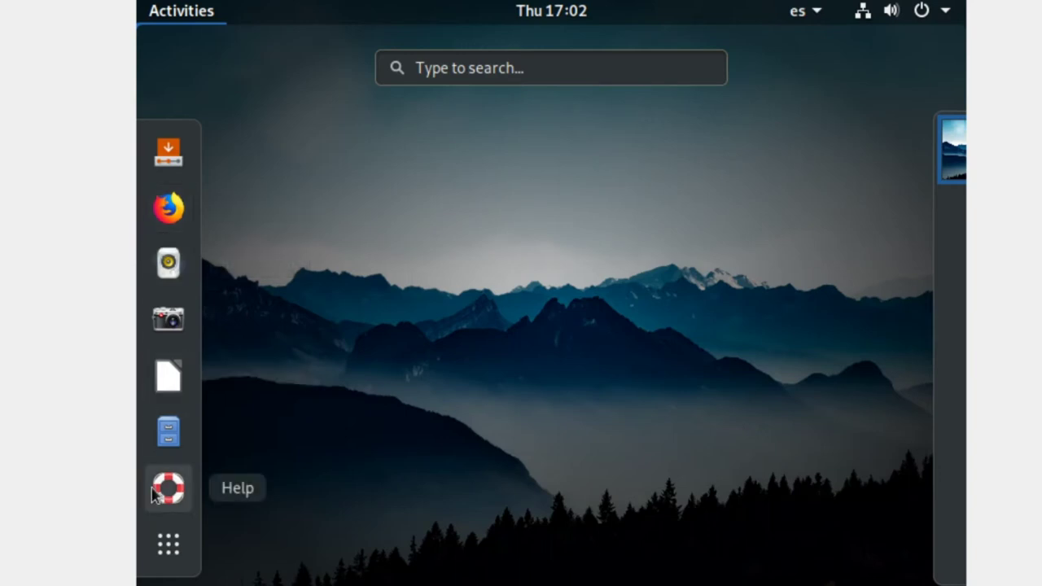
click(171, 560)
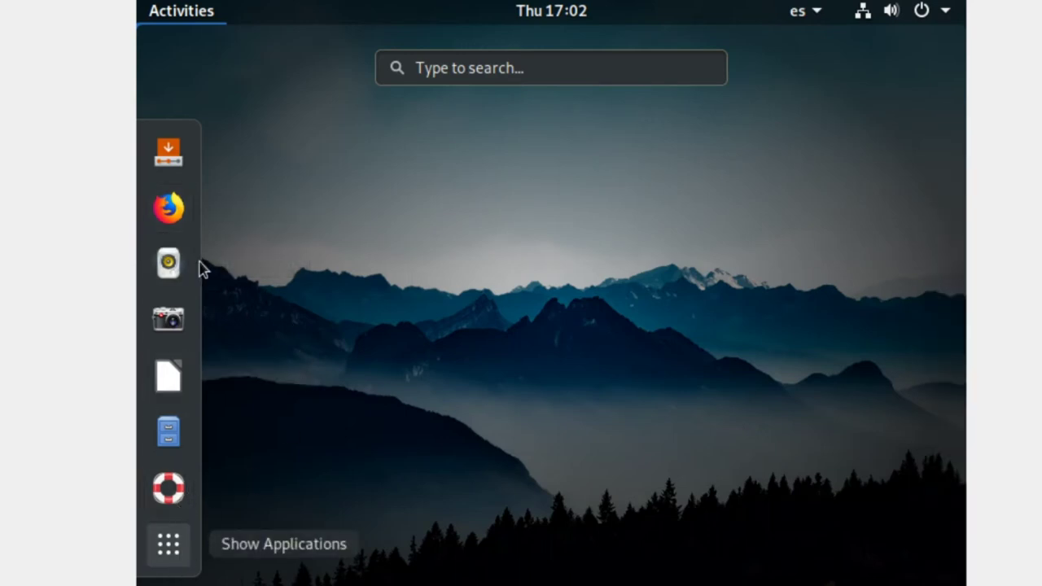
- Search applications for 'in' and launch the PureOS installer
click(614, 71)
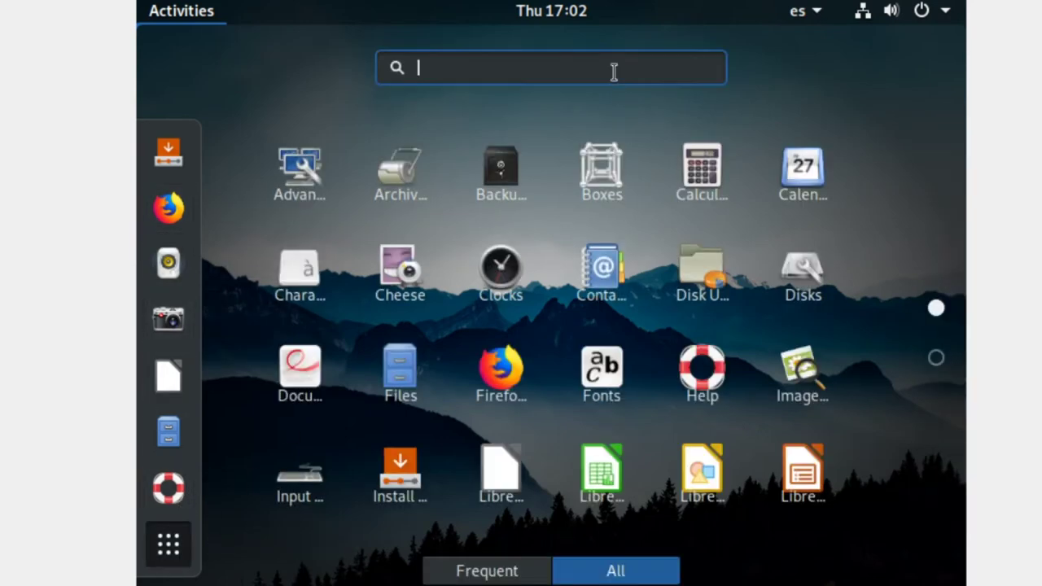
text(i)
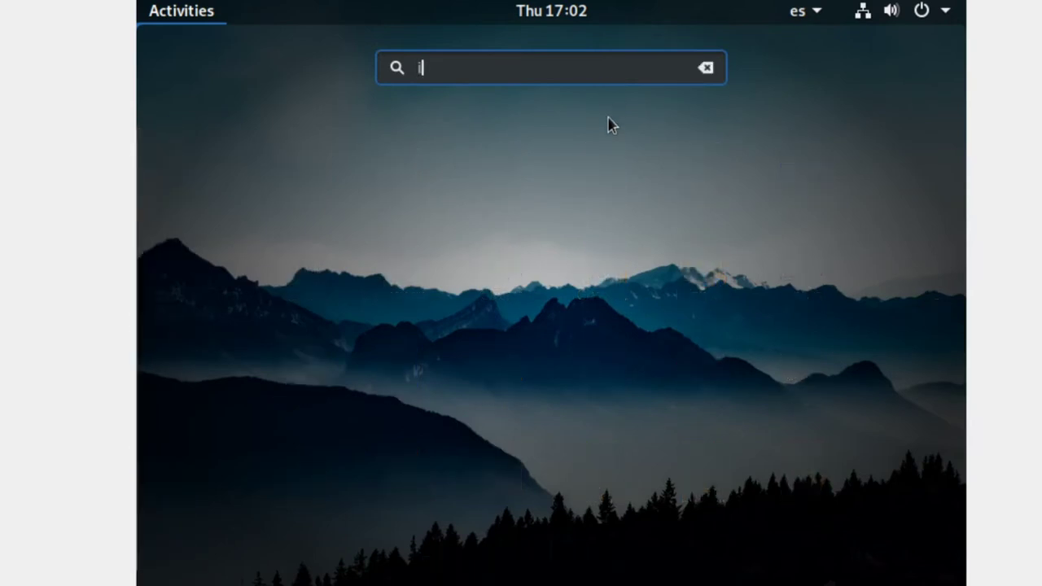
text(n)
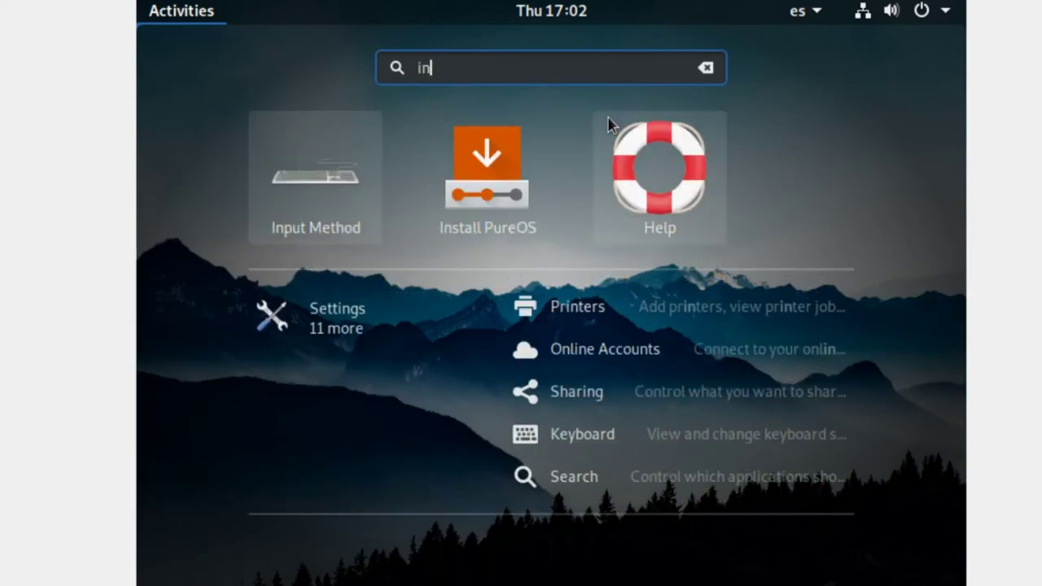
click(483, 198)
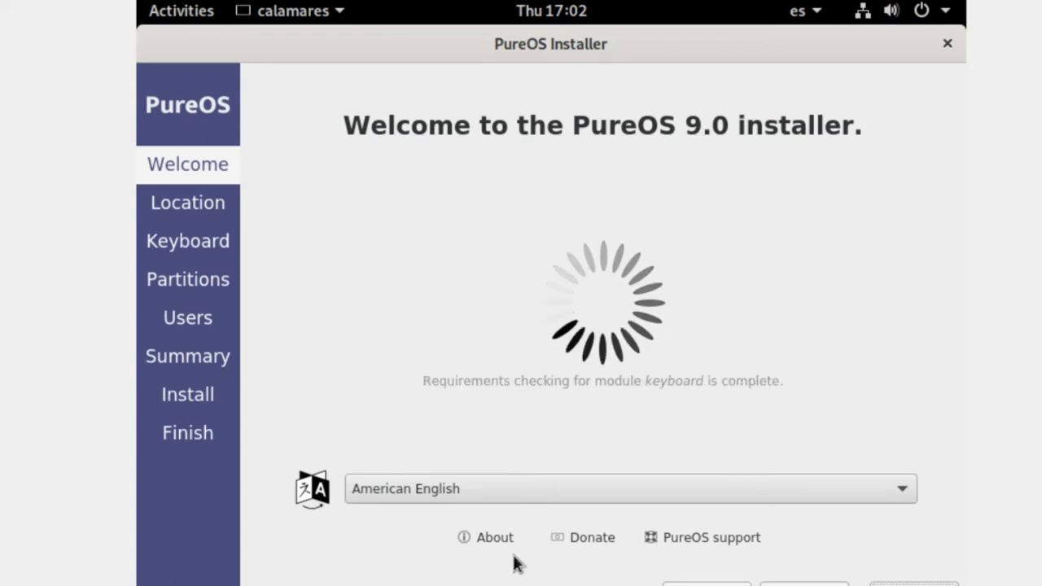
- Set the installer language to español de España and advance to the location page
click(553, 500)
scroll(559, 436, down, 5)
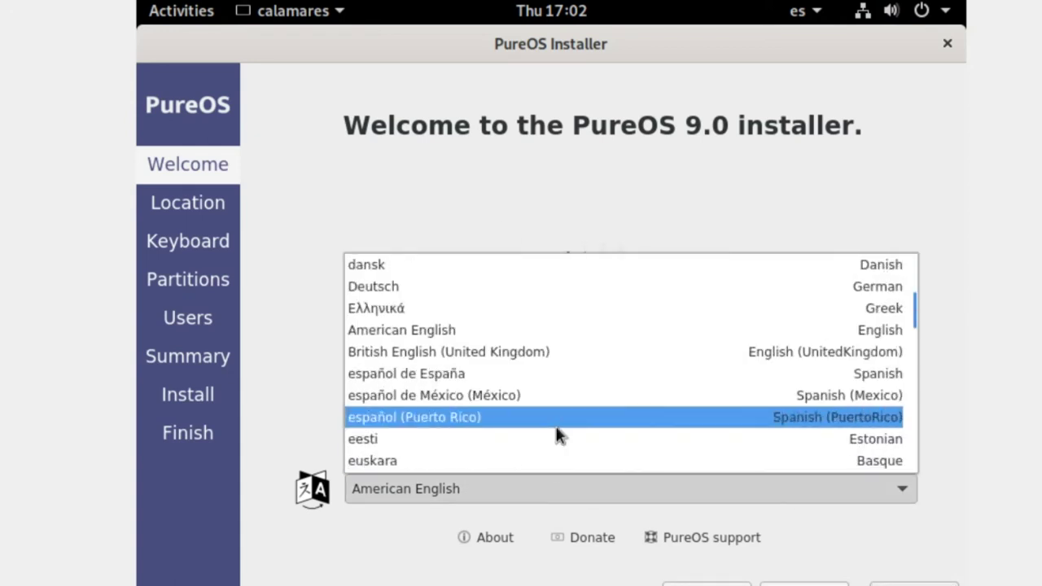
scroll(559, 432, up, 1)
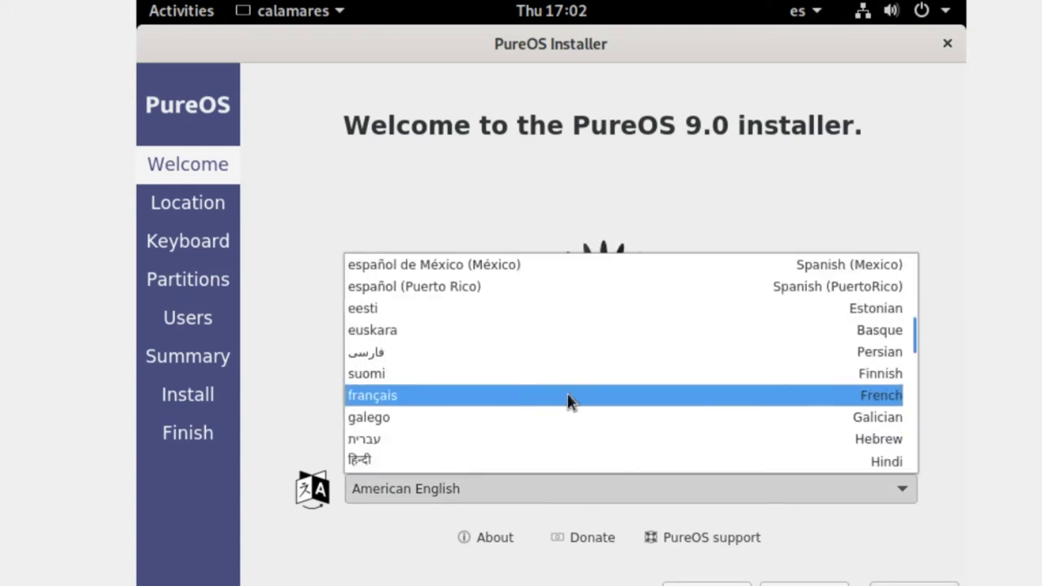
scroll(533, 290, up, 1)
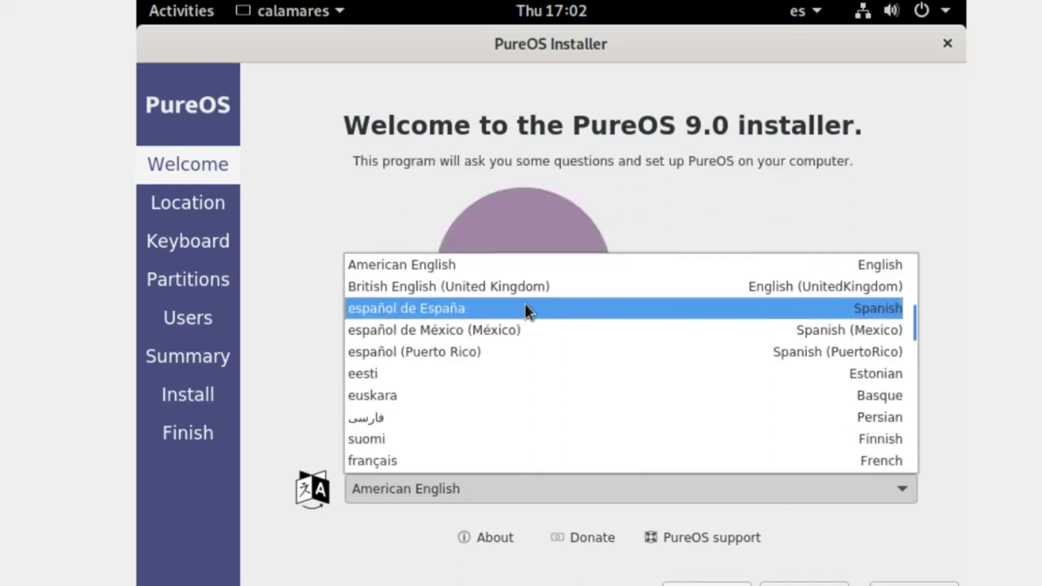
click(527, 310)
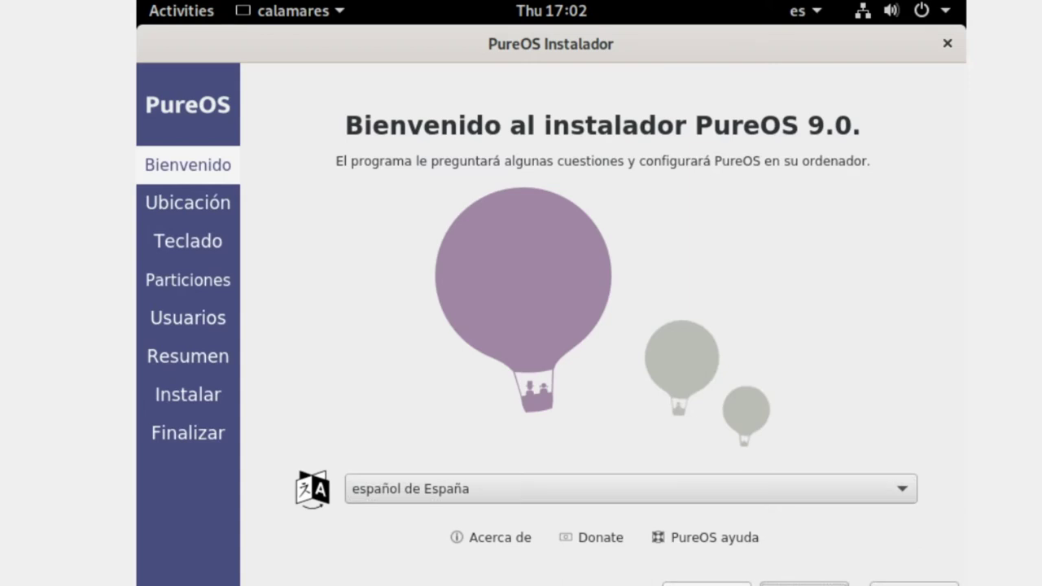
click(804, 584)
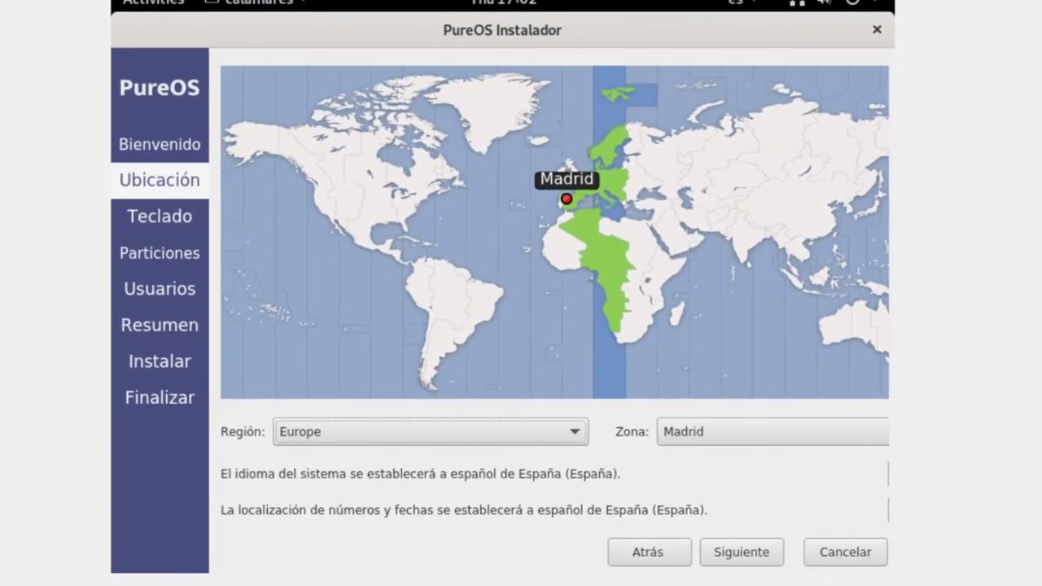
- Skip past location and keyboard, then choose Borrar disco with Cifrar sistema unchecked
click(745, 558)
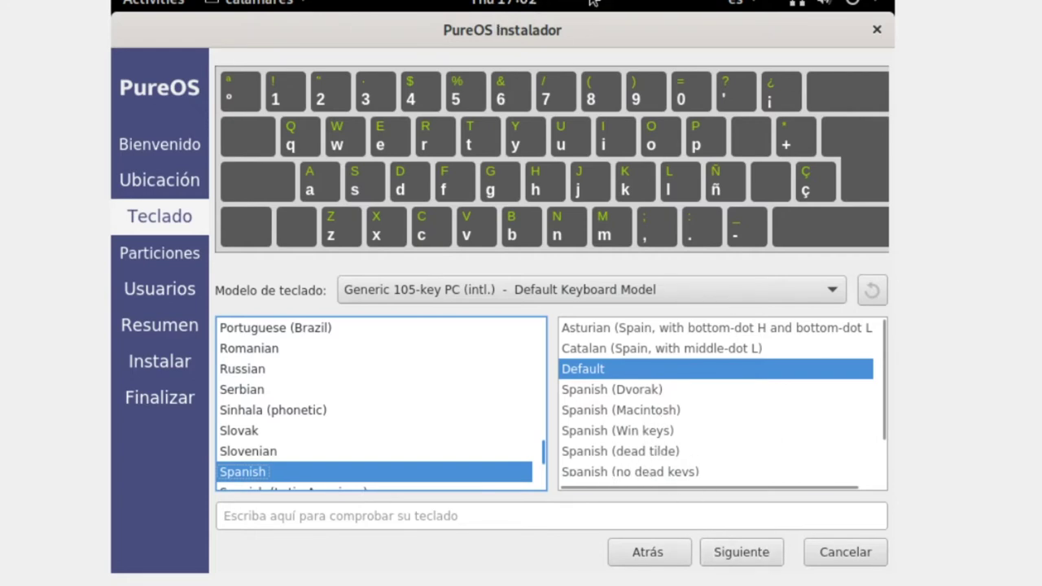
click(727, 553)
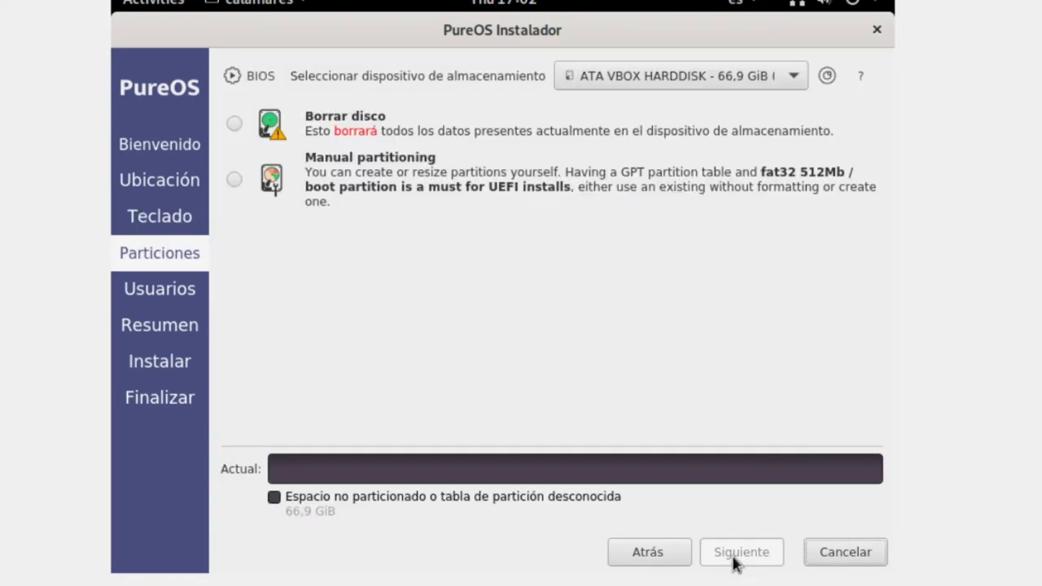
click(316, 132)
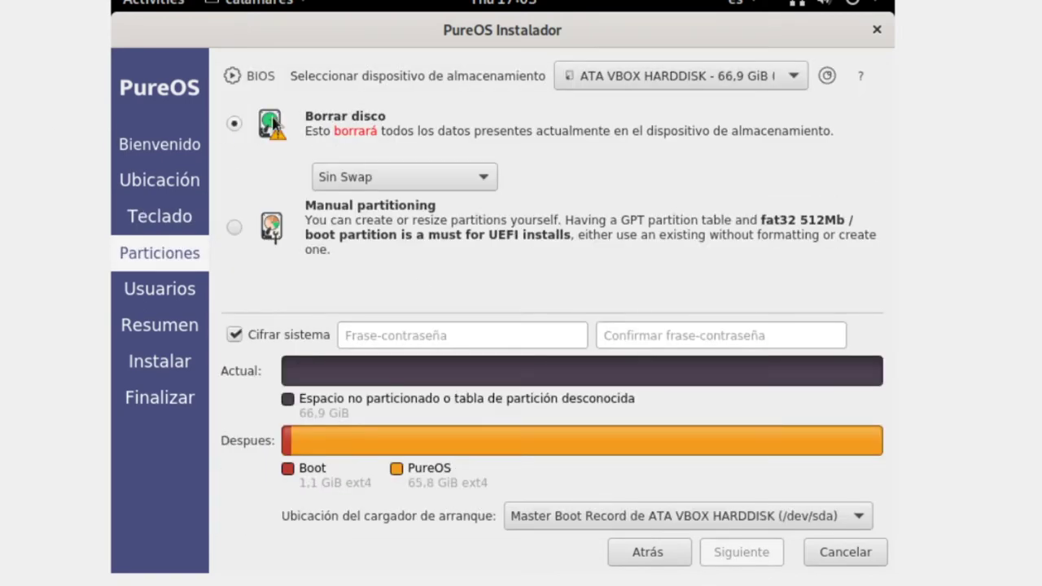
click(229, 339)
click(234, 336)
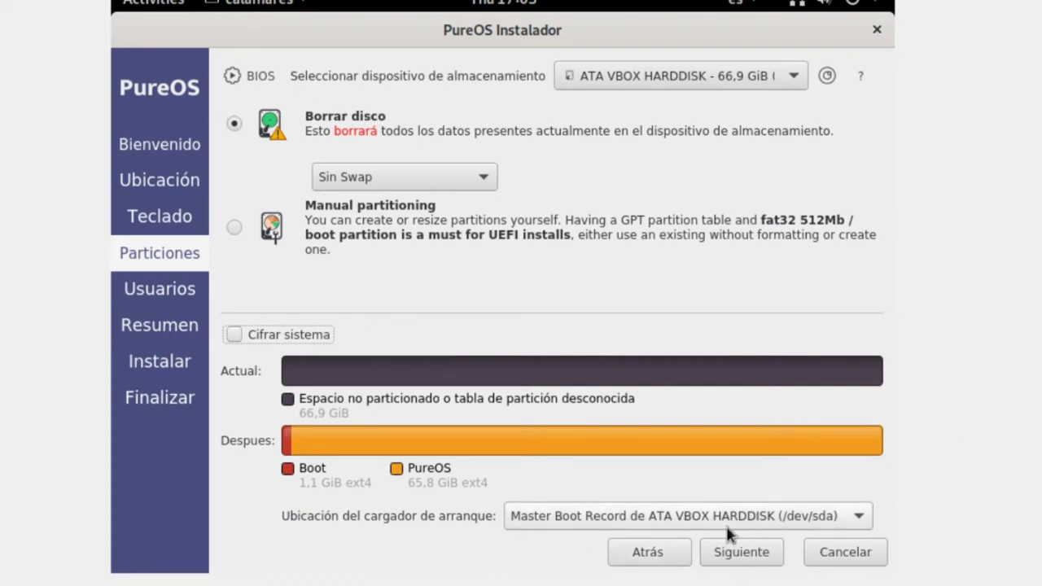
click(754, 556)
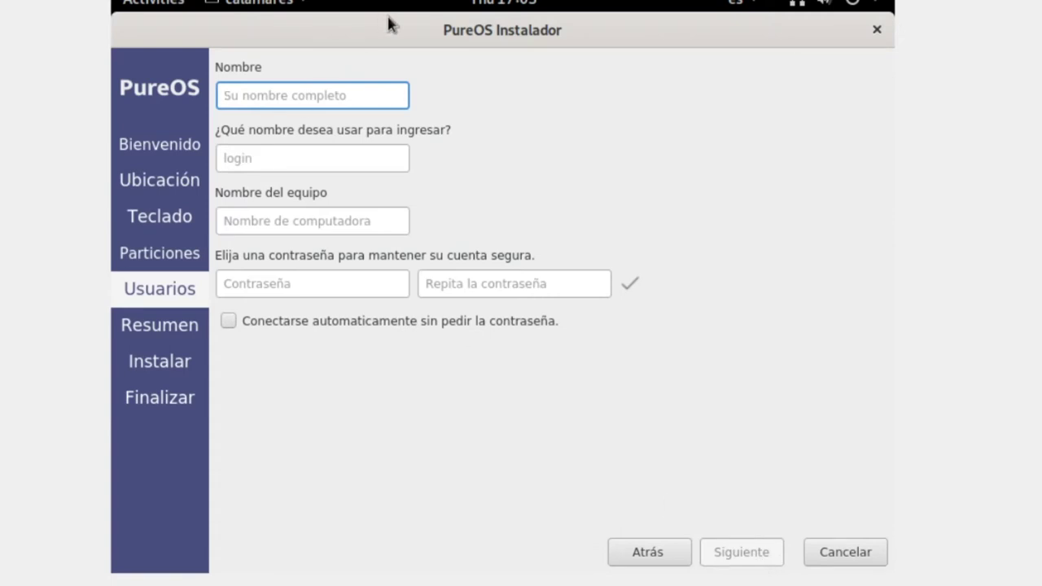
- Enter pureos as the user's name and usuario as the login name
text(pur)
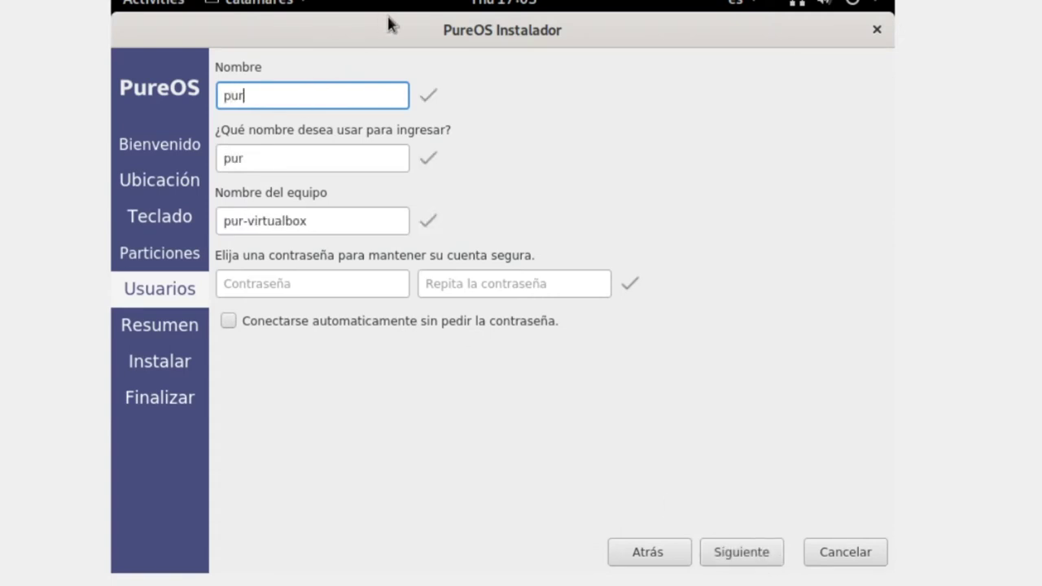
text(eos)
key(Tab)
key(Tab)
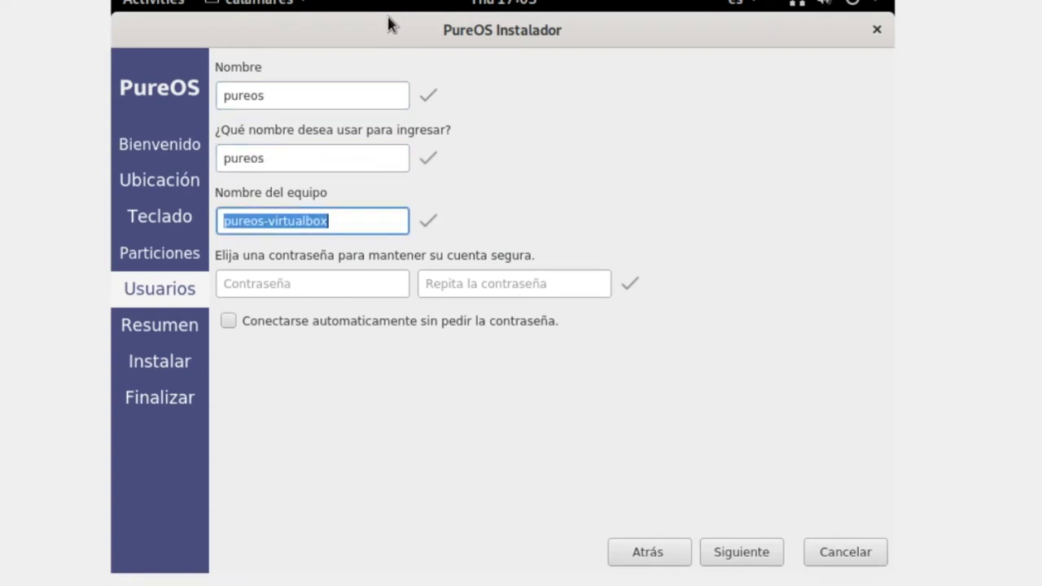
key(shift+Tab)
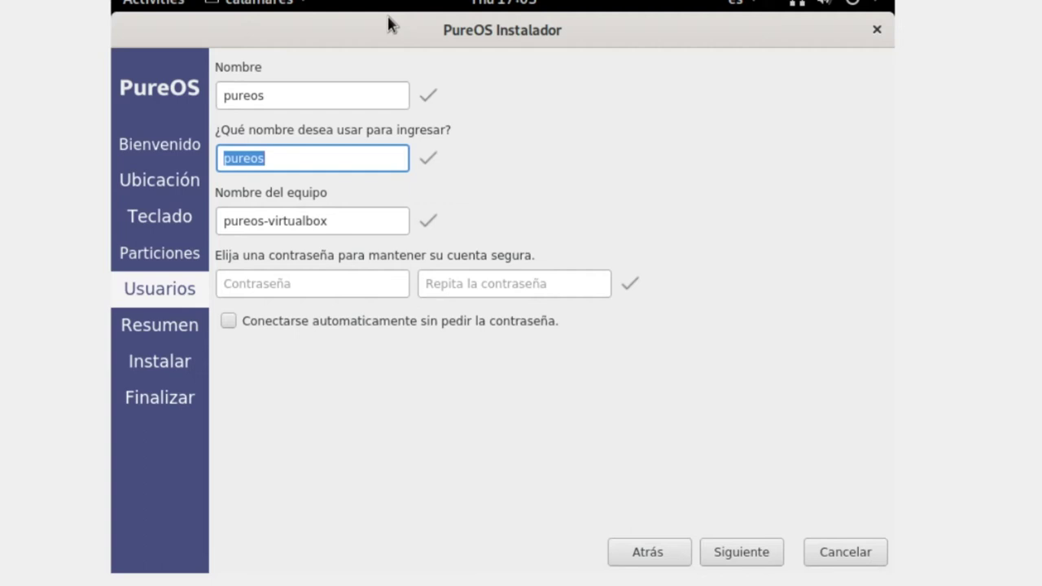
text(usuario)
key(Tab)
key(Tab)
- Type the account password in both fields and proceed to the installation summary
text(********)
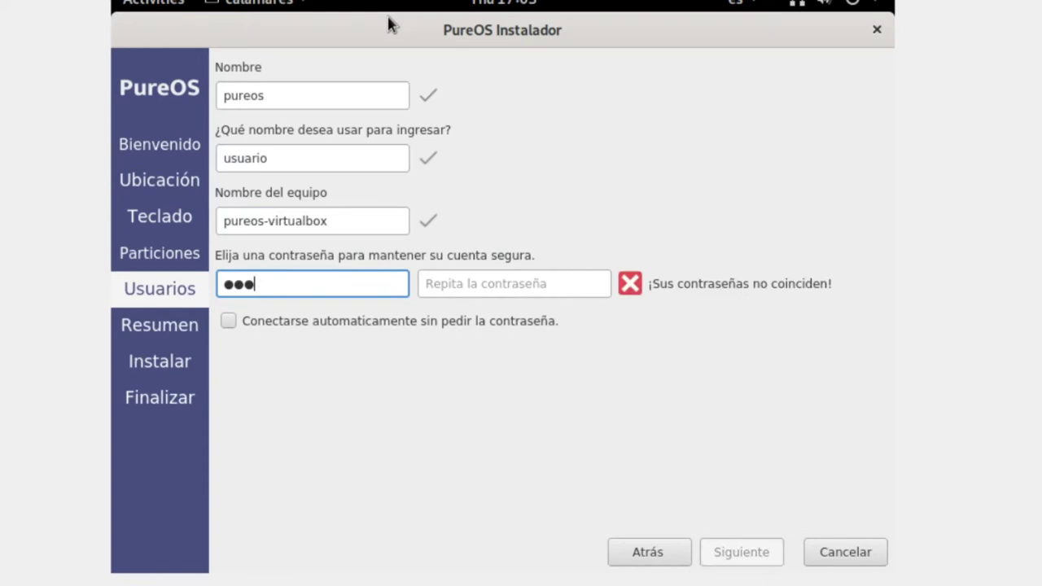
text(**)
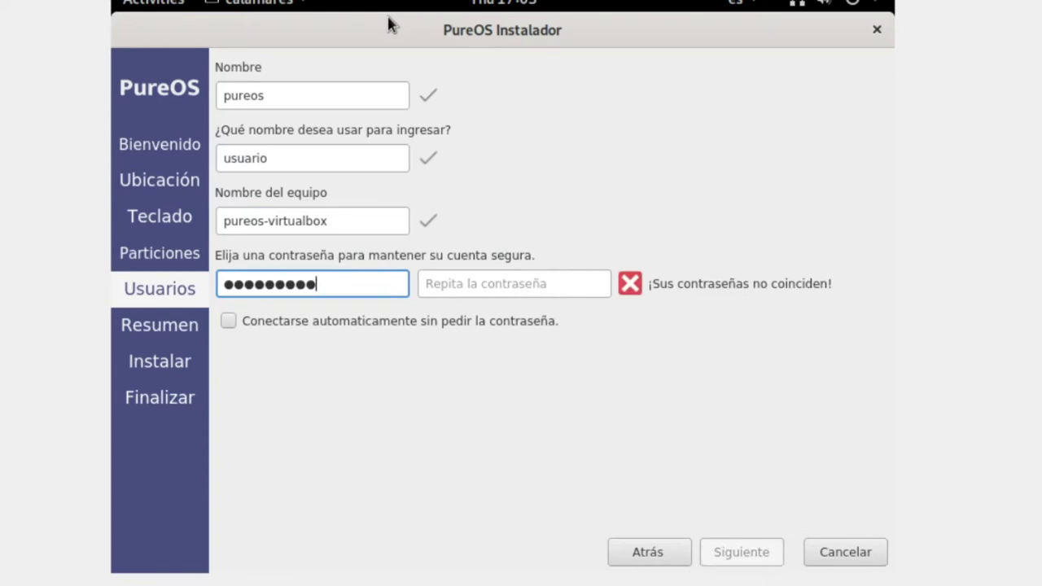
key(Tab)
text(*********)
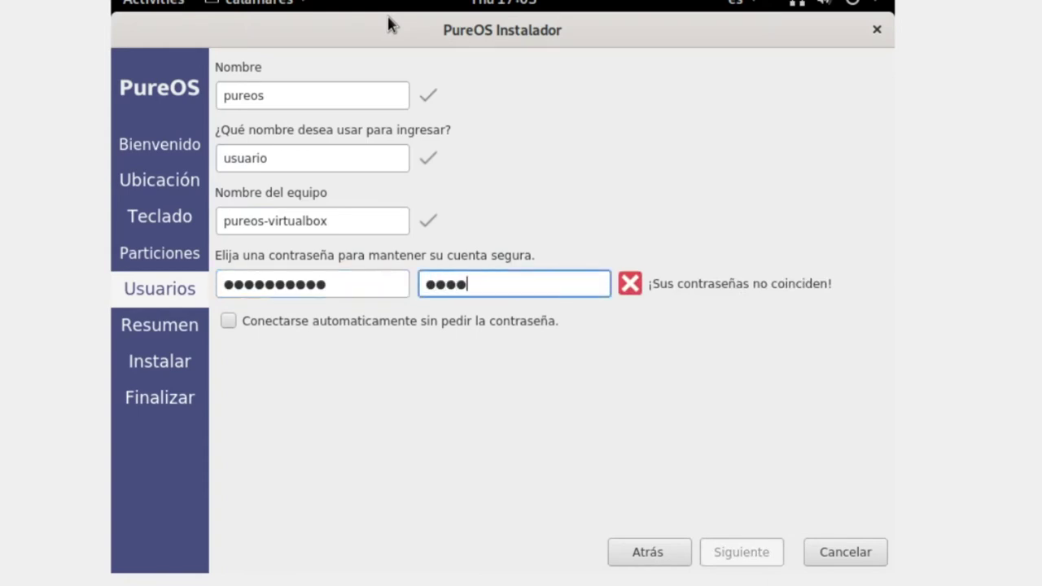
text(*)
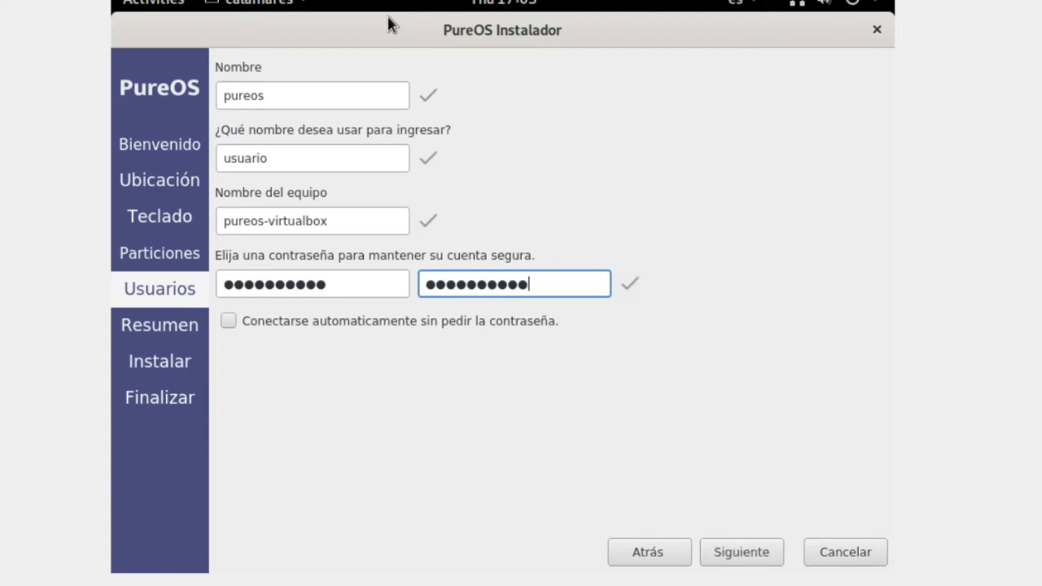
click(754, 561)
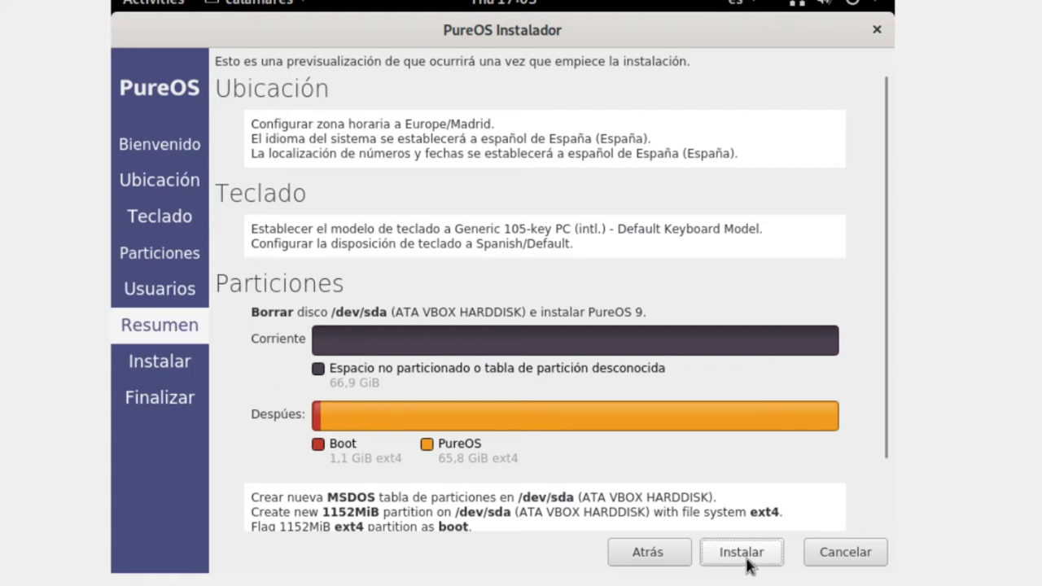
- Install PureOS 9.0 on the erased /dev/sda disk, confirming with Instalar ahora
click(747, 560)
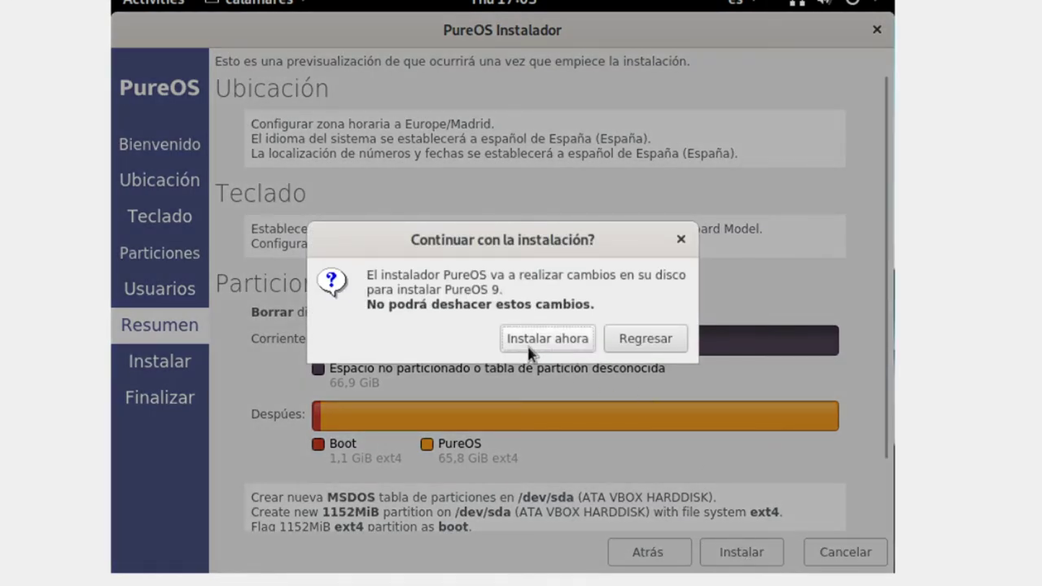
click(551, 342)
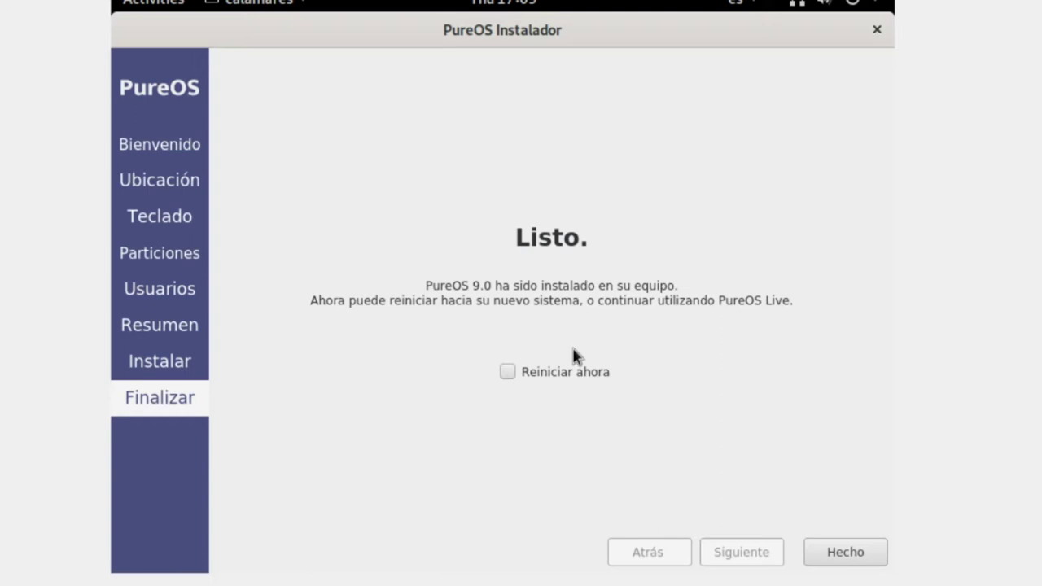
- Finish the installer and power off the pureos virtual machine
click(834, 555)
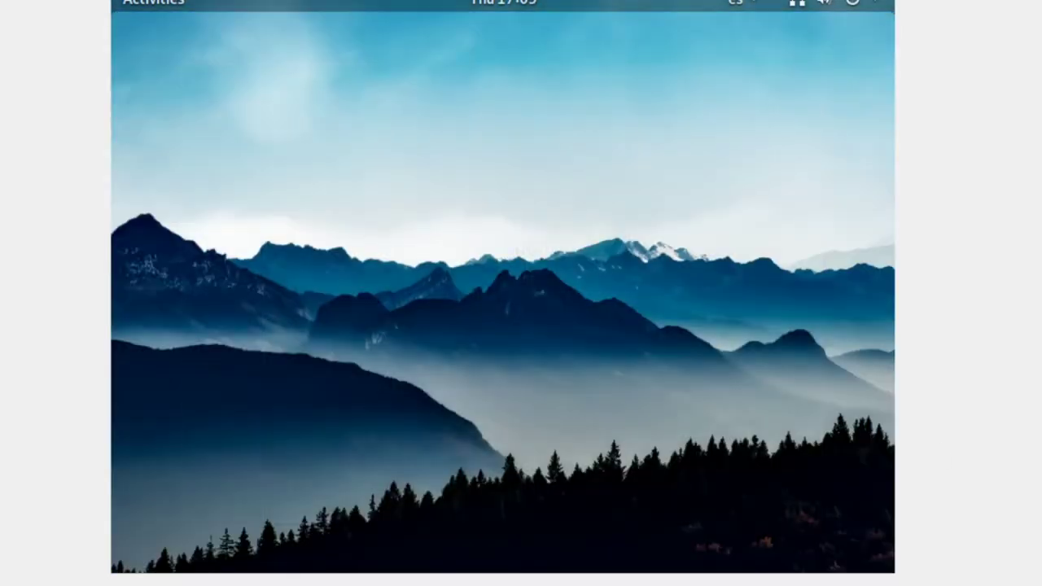
key(ctrl+q)
click(512, 299)
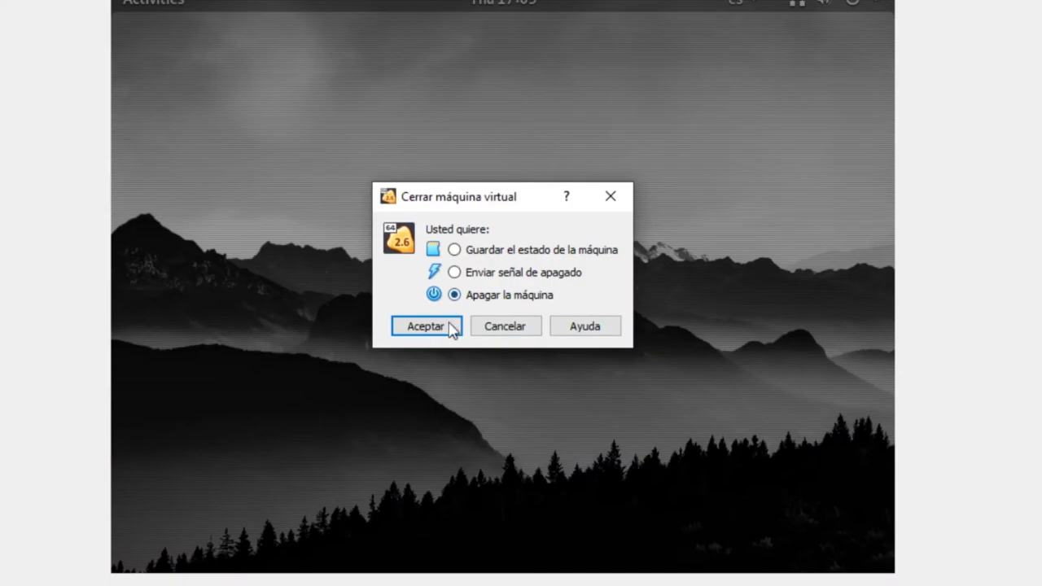
click(454, 326)
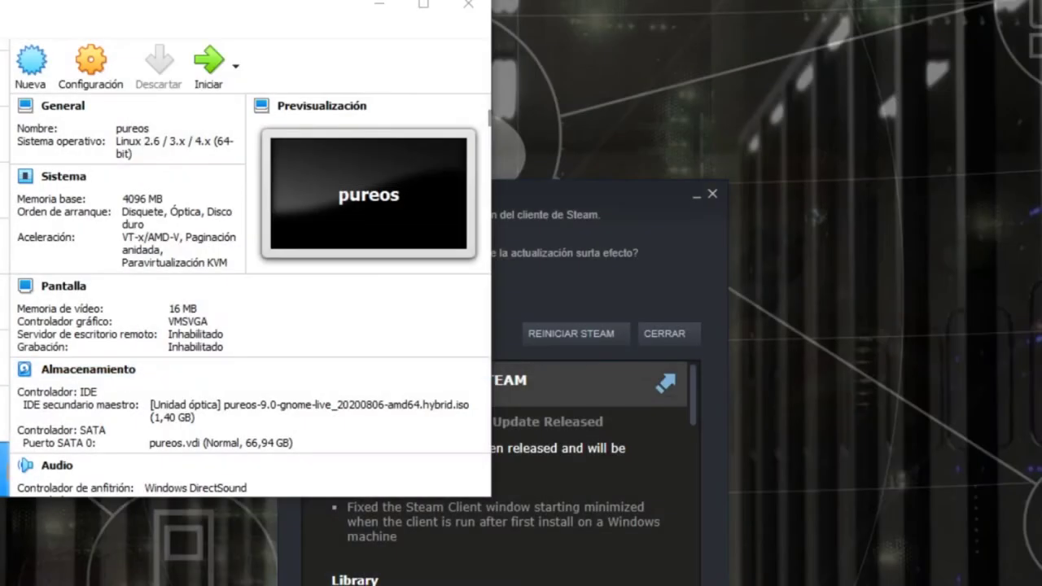
- Move Disco duro to the top of the pureos machine's Sistema boot order and save
drag(277, 14, 567, 86)
right_click(197, 539)
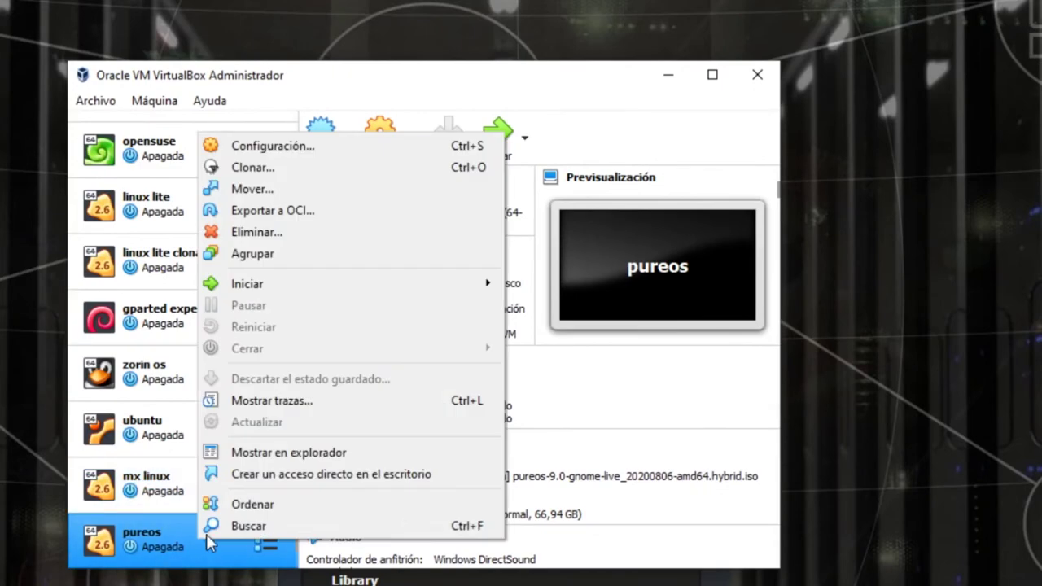
click(337, 148)
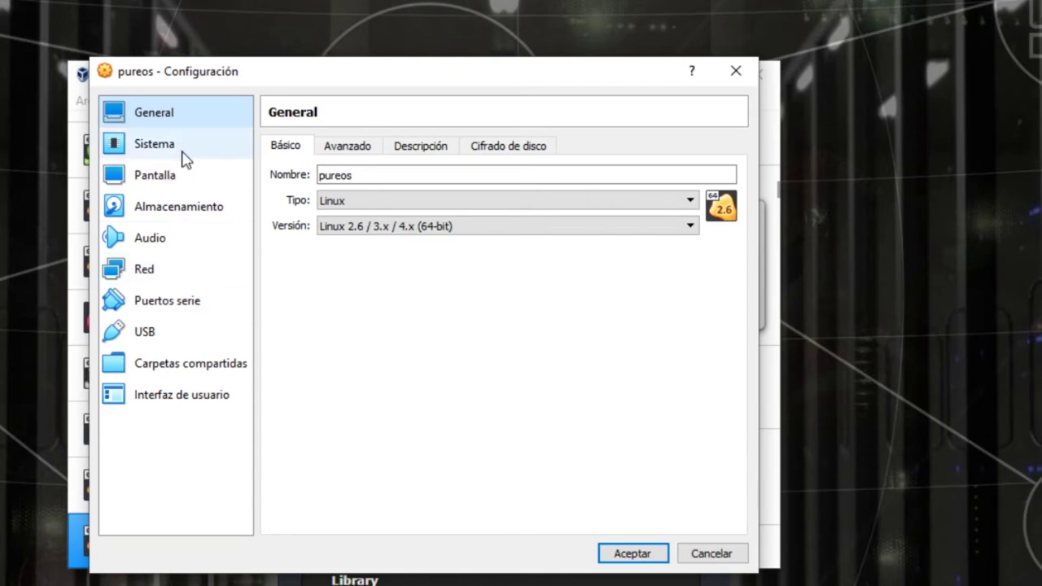
click(218, 152)
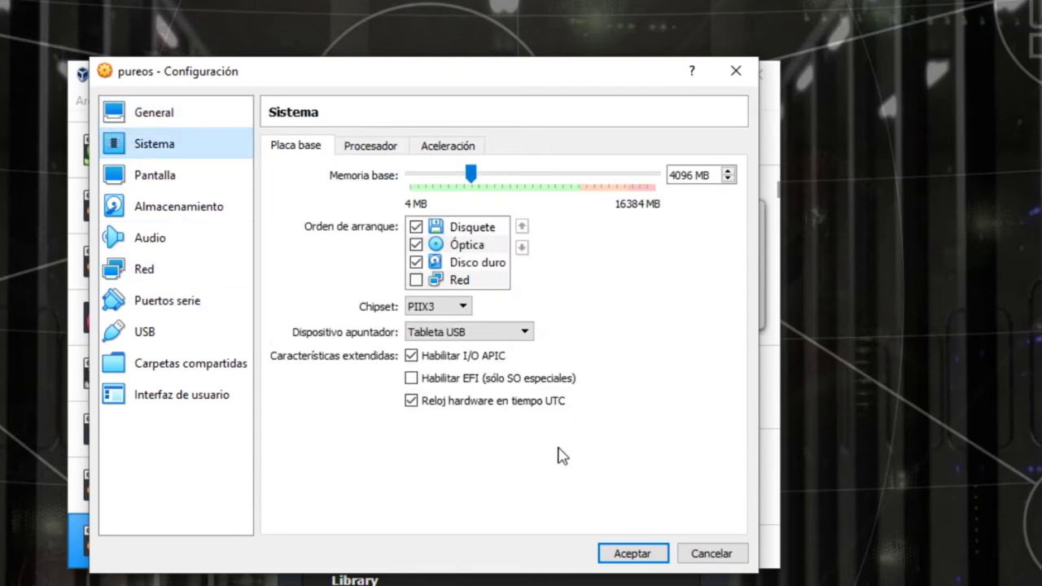
click(485, 247)
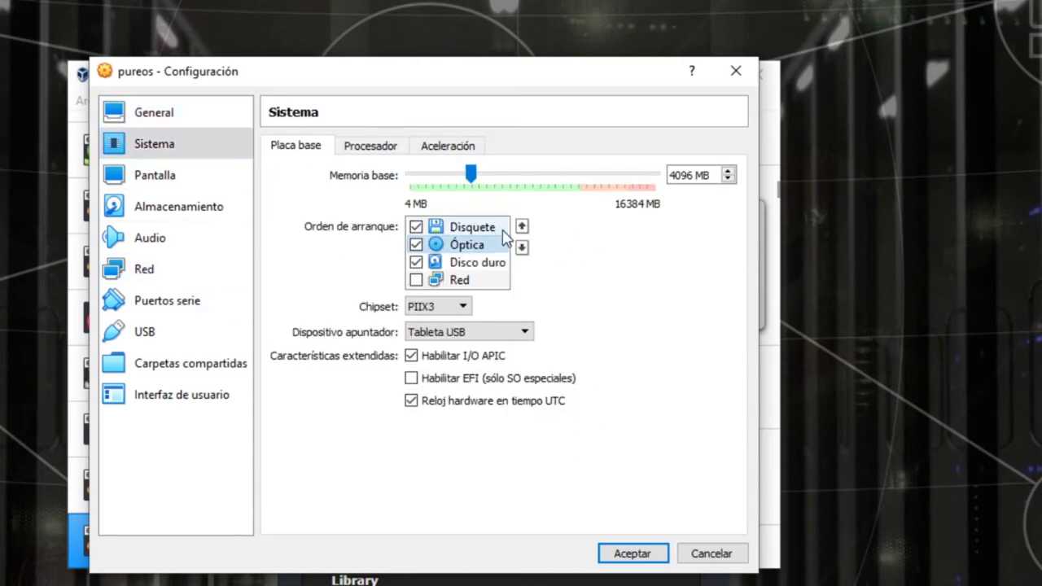
click(493, 265)
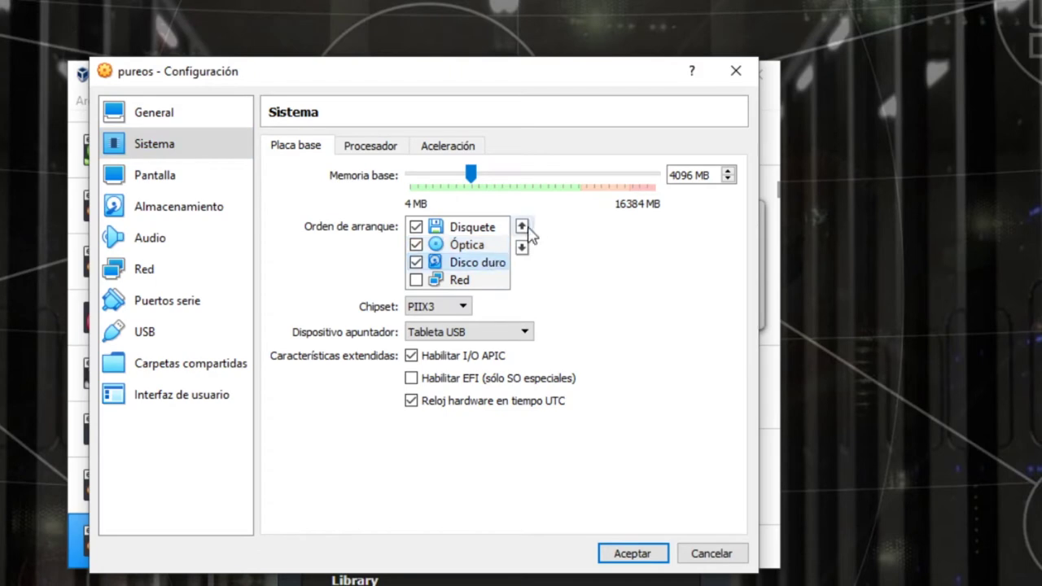
click(524, 229)
click(524, 229)
click(620, 553)
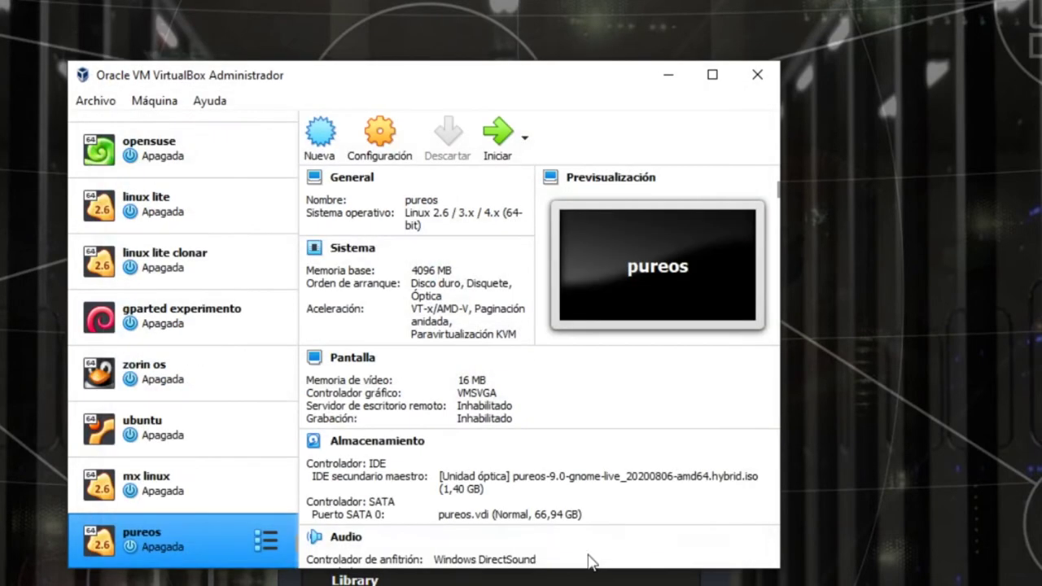
right_click(241, 549)
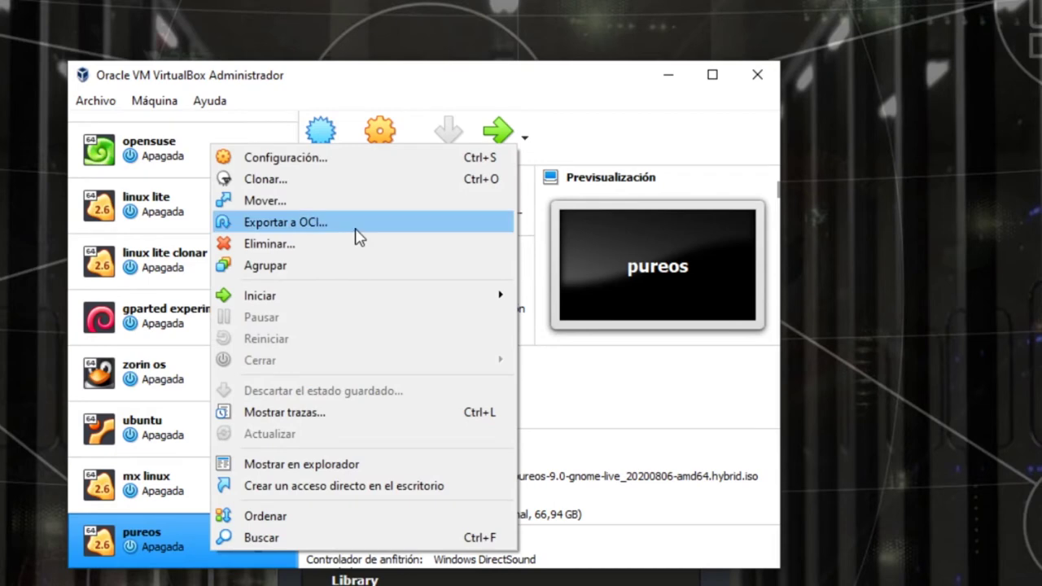
- Start the pureos machine normally and log in to the user account with its password
mouse_move(375, 300)
click(554, 298)
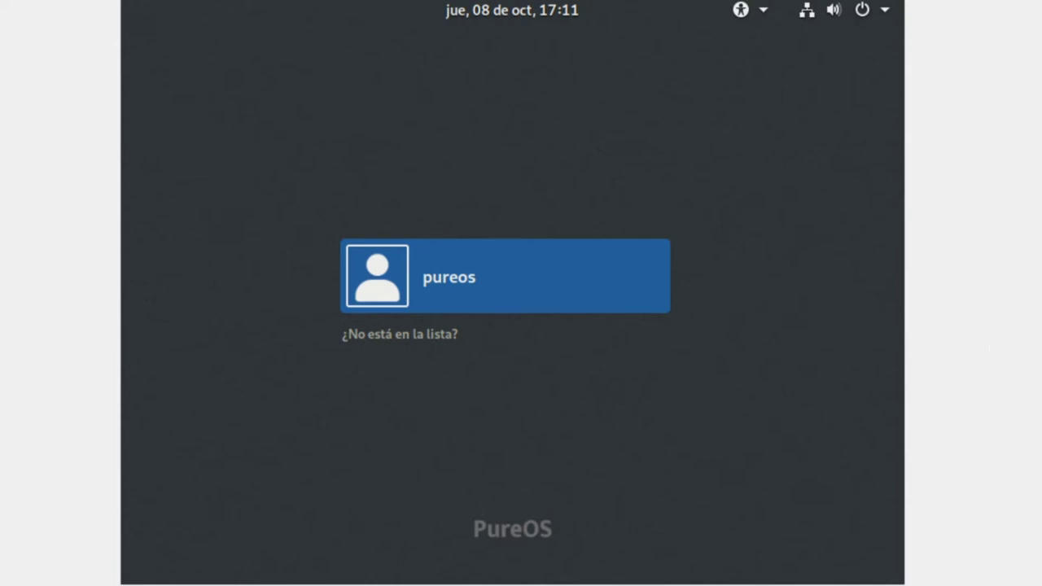
click(556, 268)
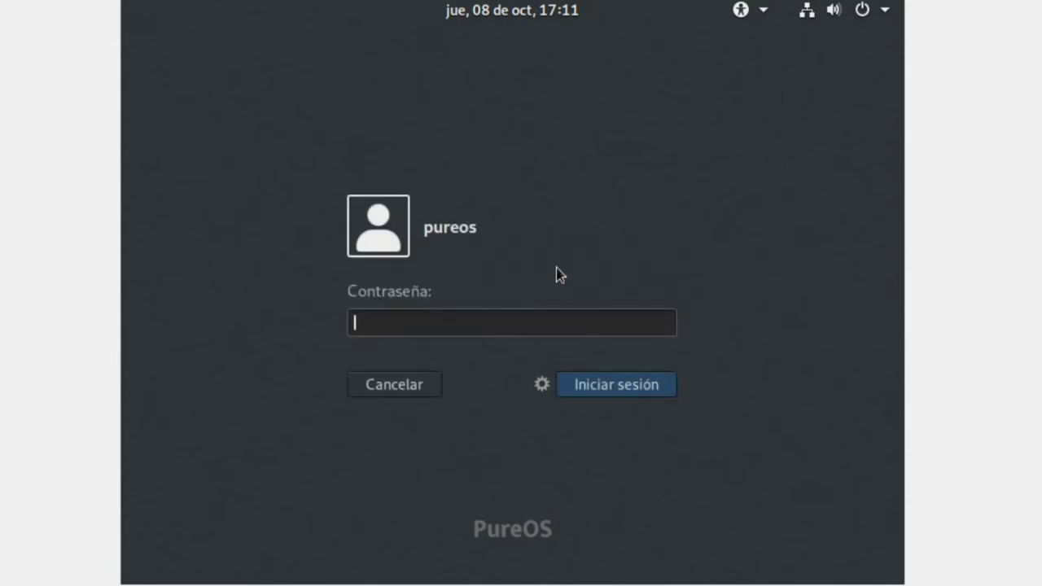
text(pureos2020)
key(Return)
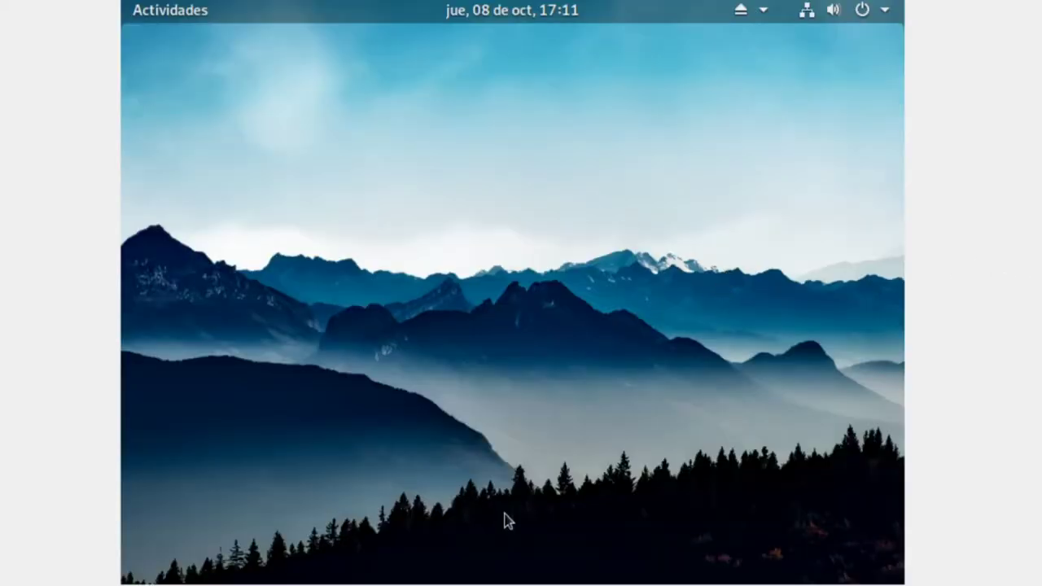
- Complete first-run setup keeping Español language and keyboard, enabling location, and skipping online accounts
click(146, 16)
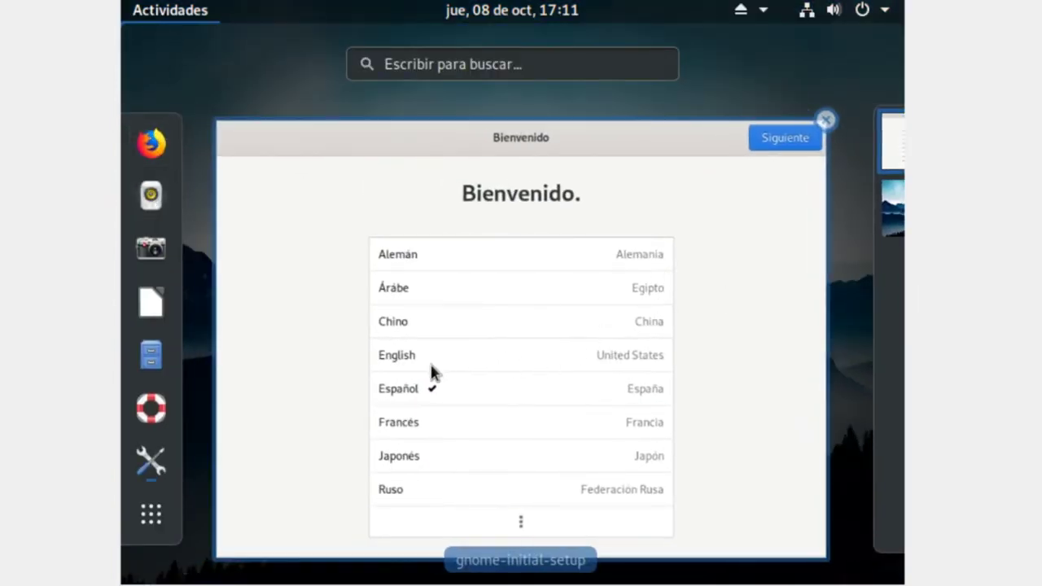
click(412, 393)
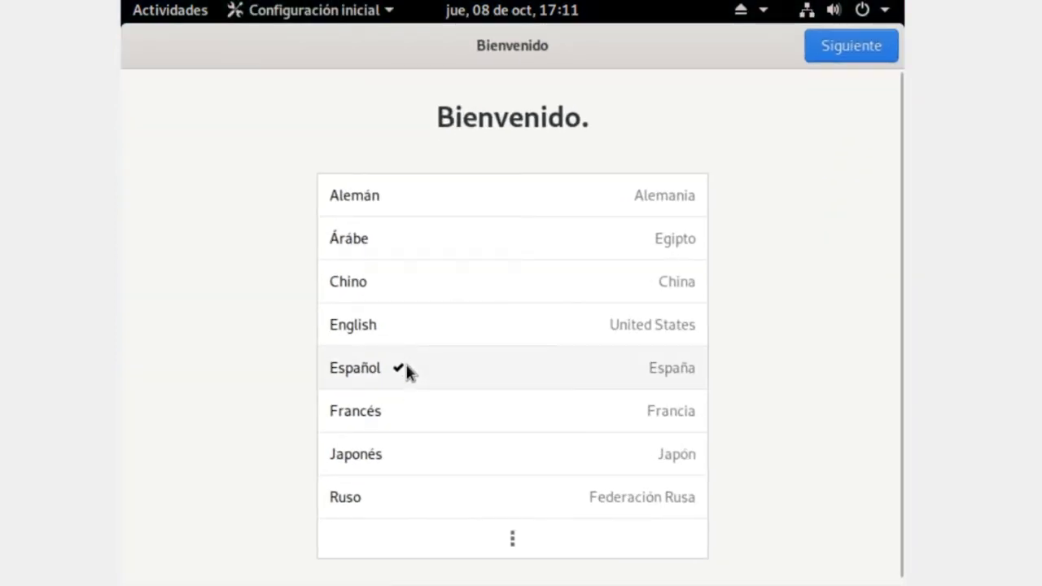
click(835, 46)
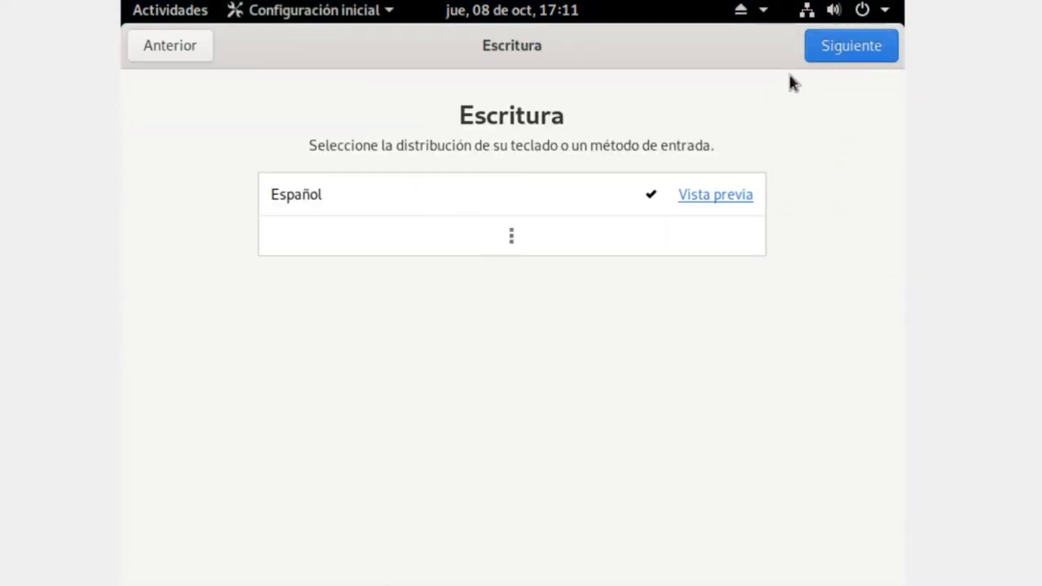
click(881, 46)
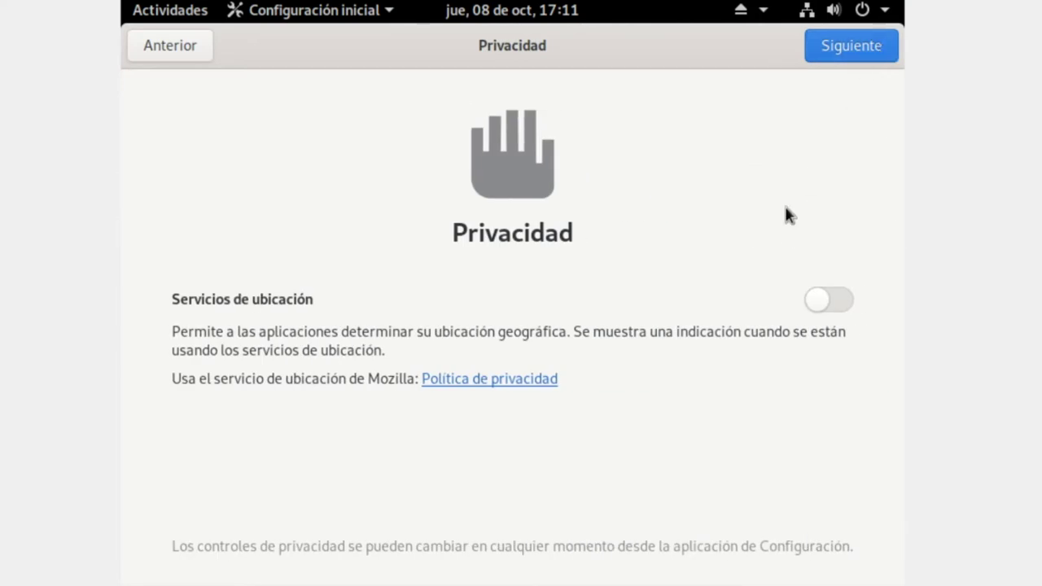
click(825, 303)
click(858, 47)
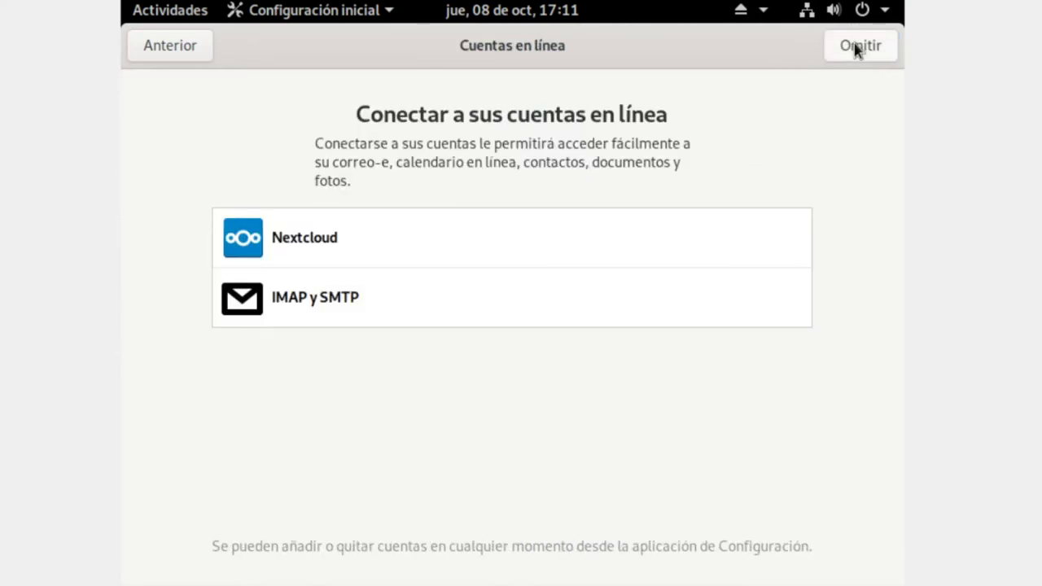
click(846, 49)
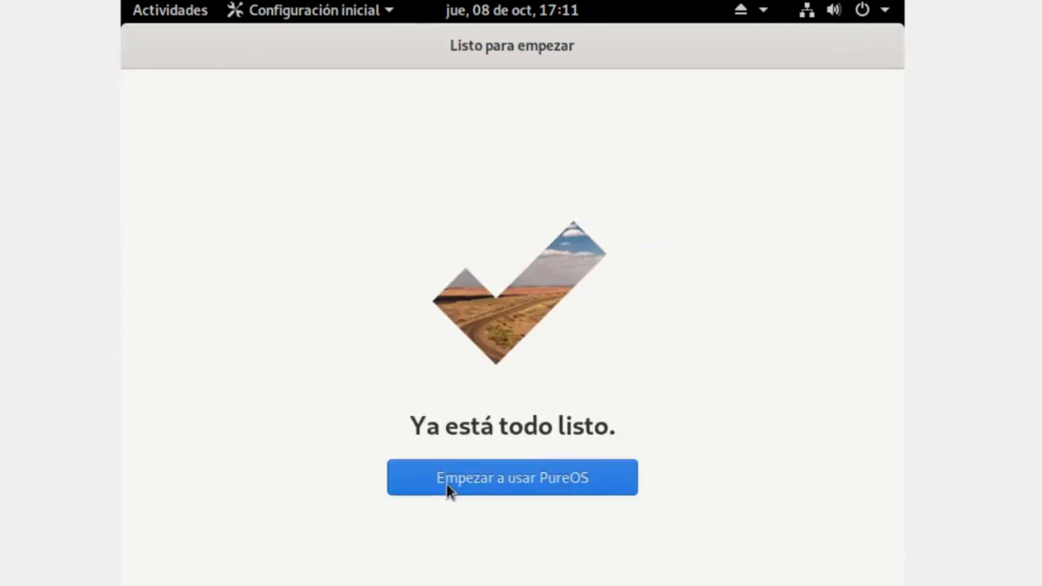
click(536, 477)
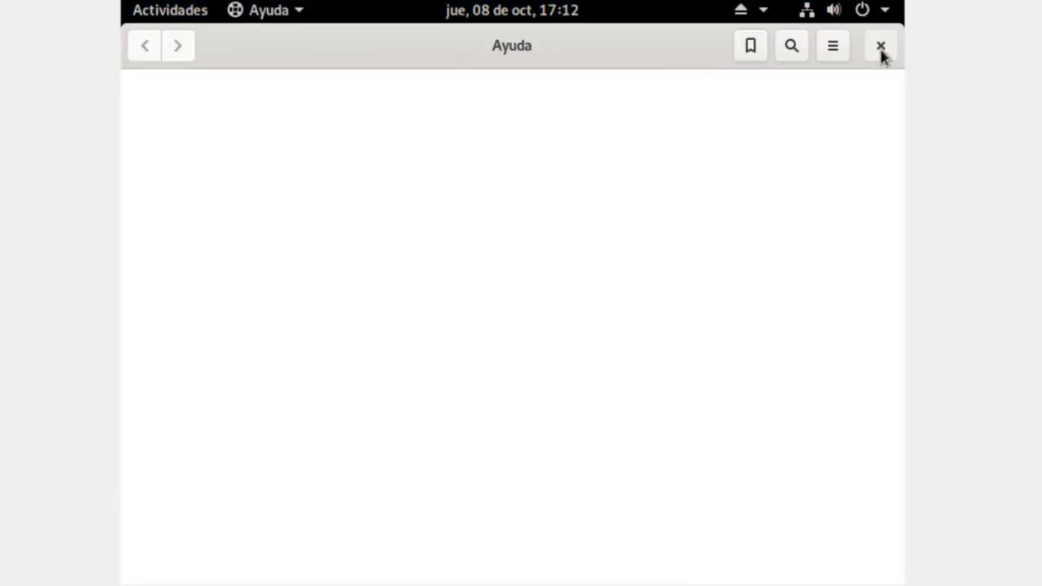
- Close Ayuda and reopen it by searching 'ayu' in the Activities overview
click(881, 49)
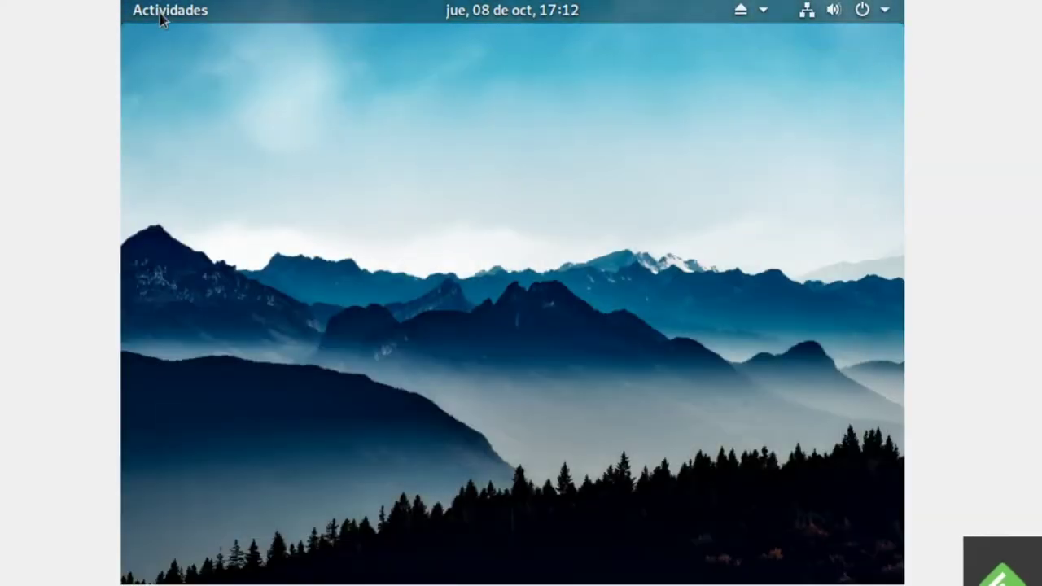
click(163, 16)
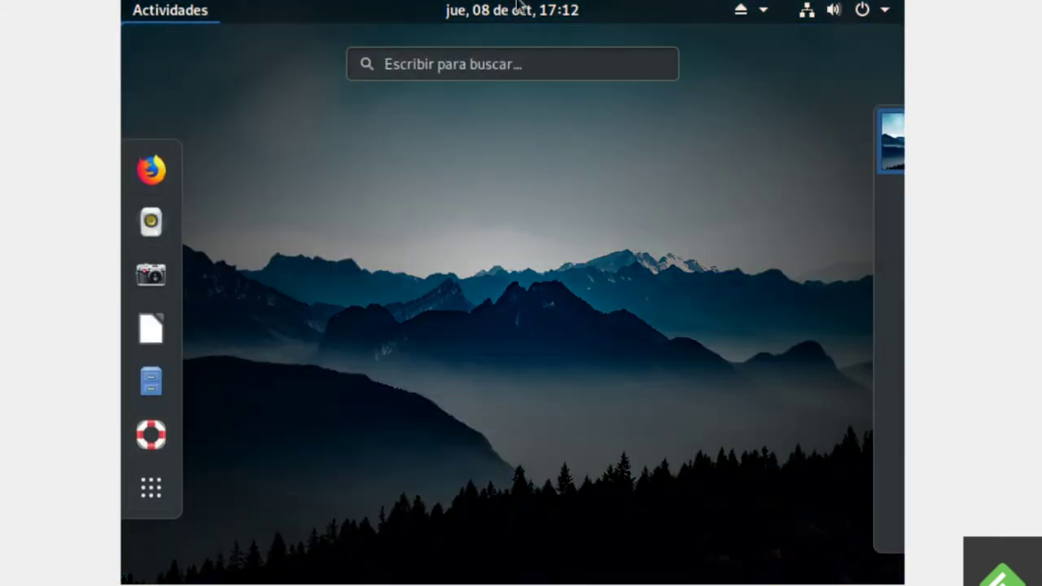
click(489, 67)
text(ayu)
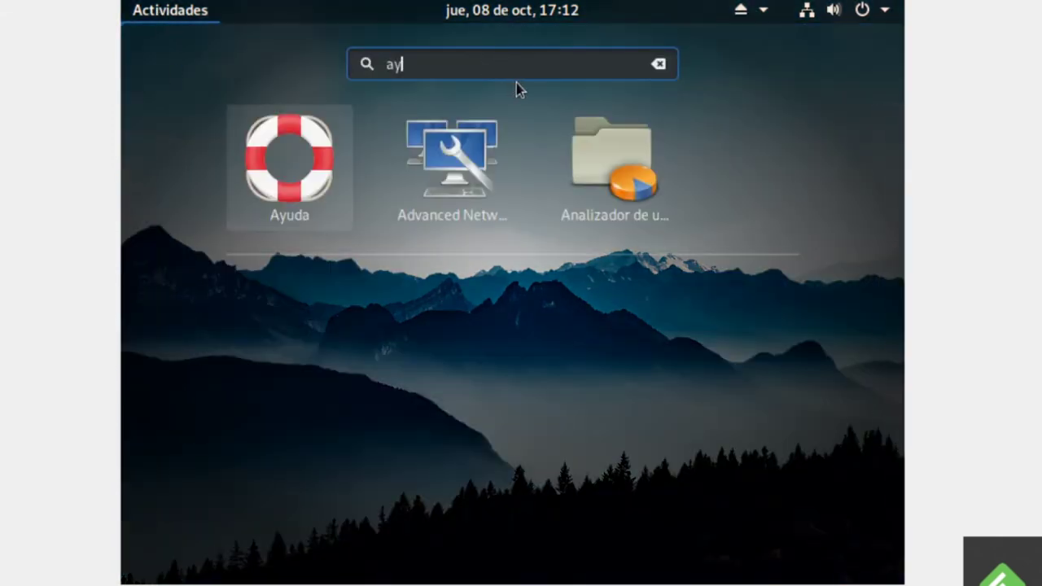
click(507, 158)
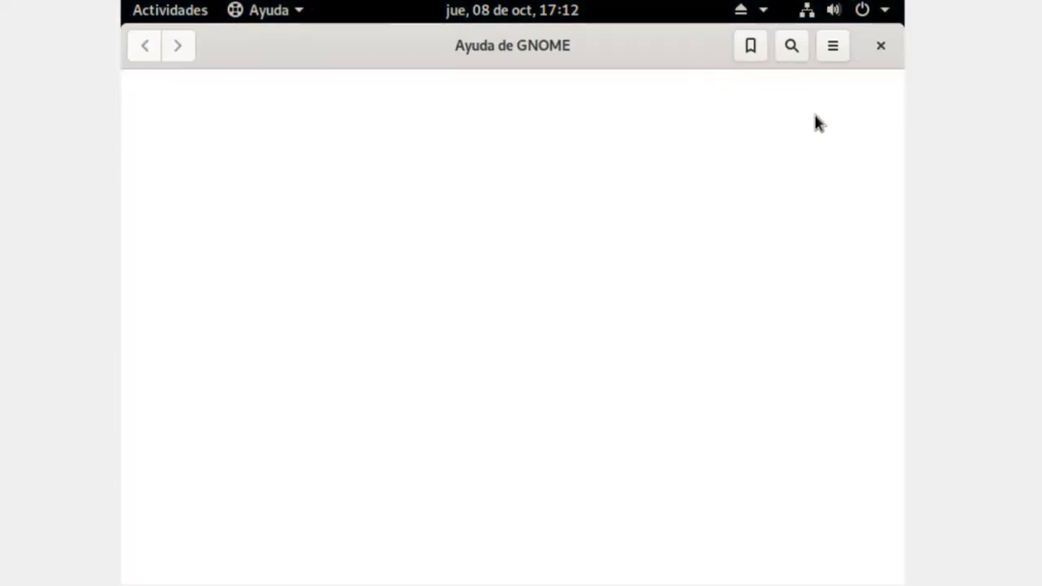
- Scroll through the Ayuda de GNOME topic index, then close it and return to Activities
scroll(694, 208, down, 5)
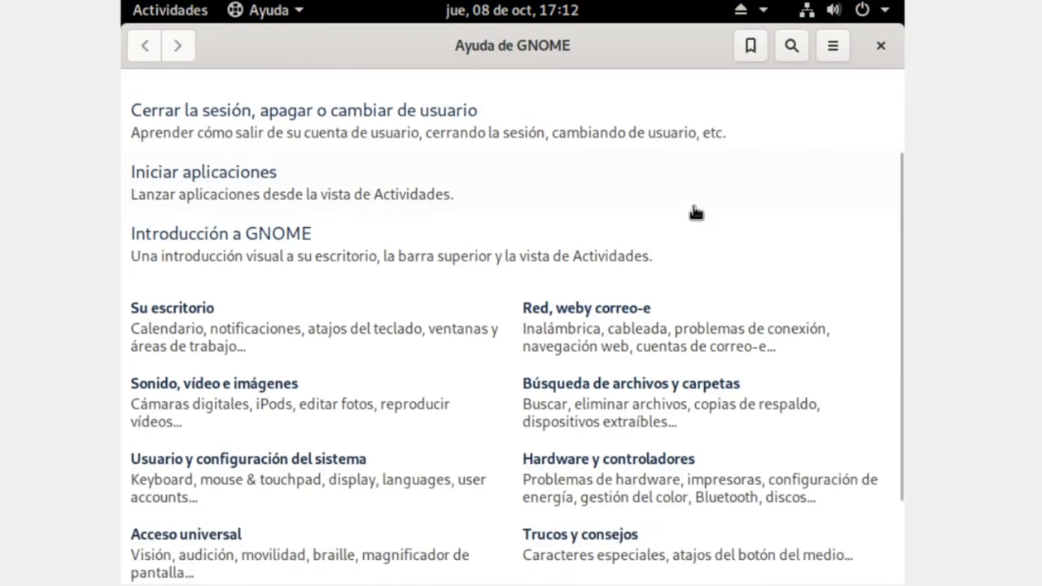
scroll(732, 211, down, 1)
scroll(484, 407, up, 3)
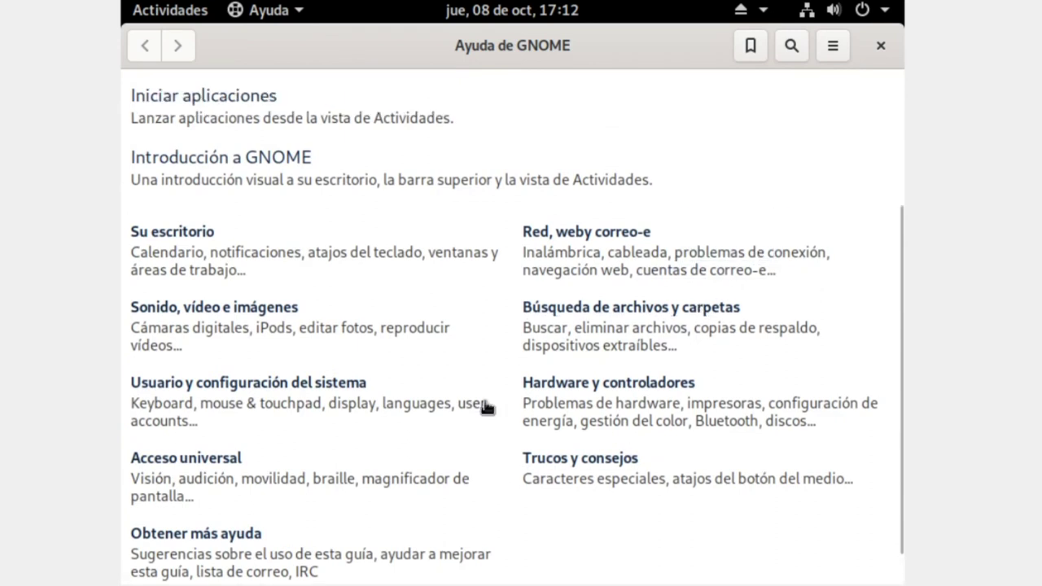
scroll(484, 407, up, 3)
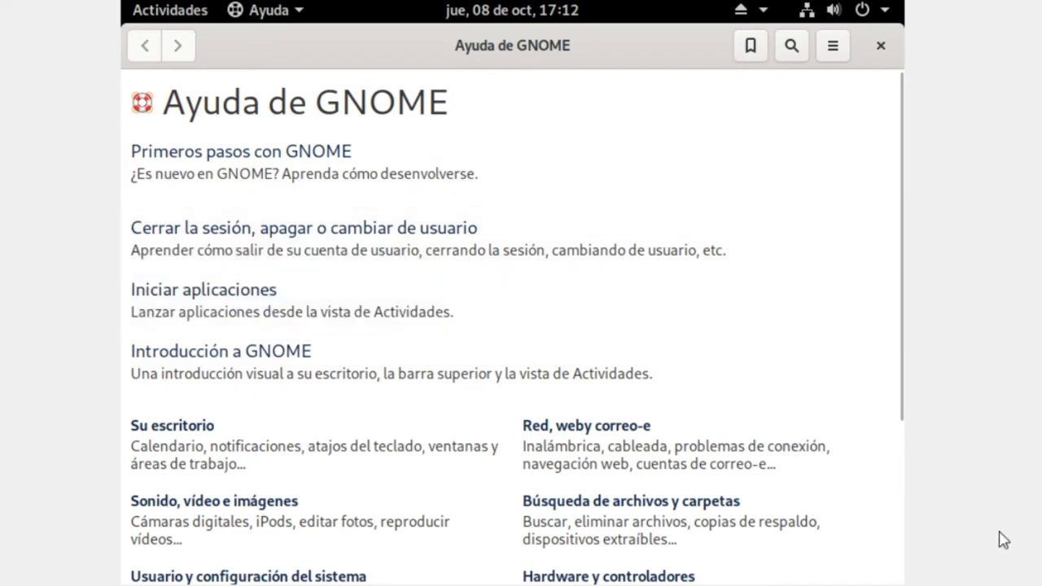
click(881, 51)
click(205, 12)
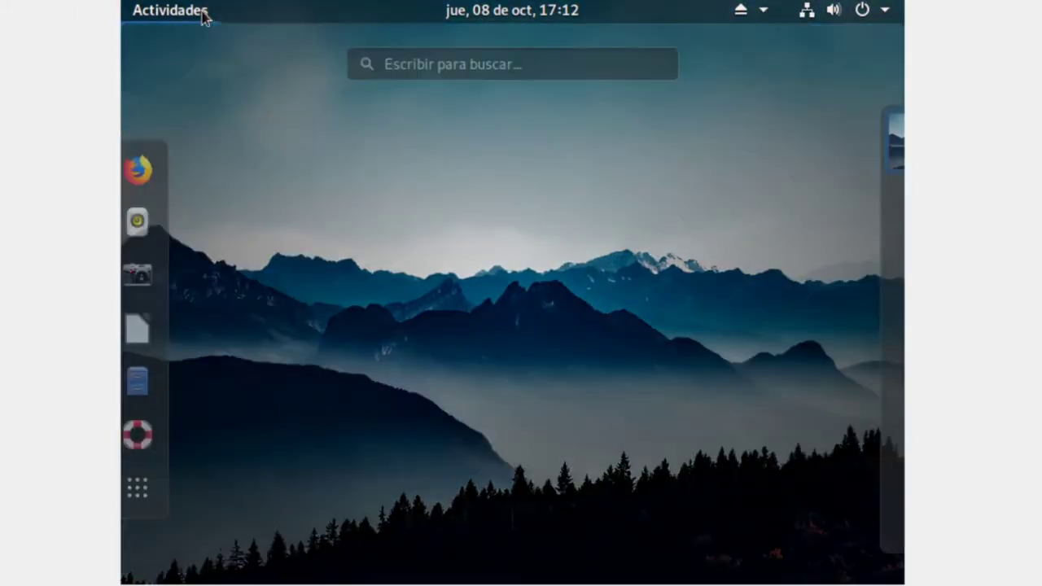
click(150, 493)
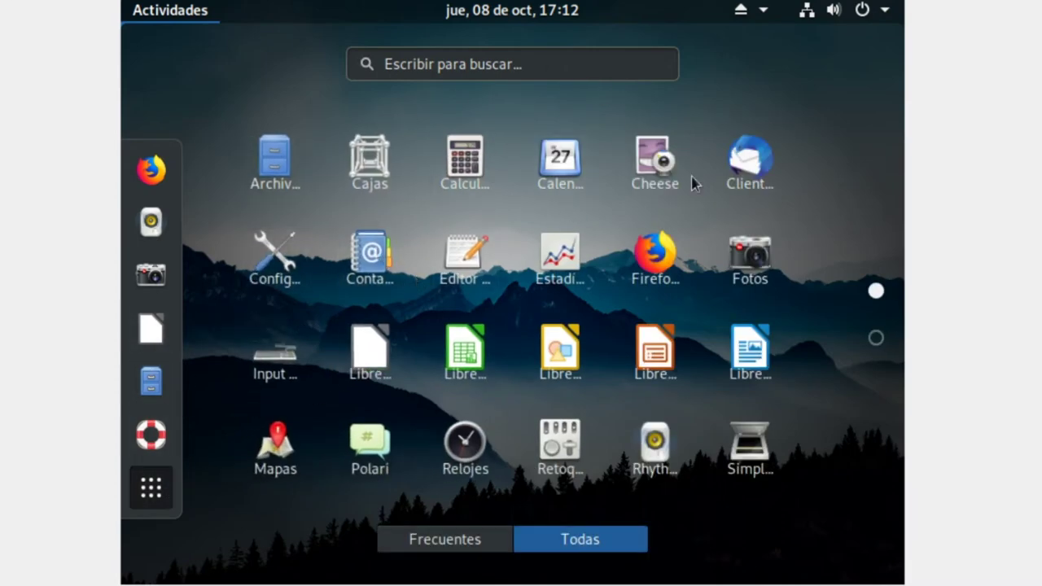
scroll(700, 191, down, 1)
scroll(707, 204, up, 1)
scroll(511, 289, down, 1)
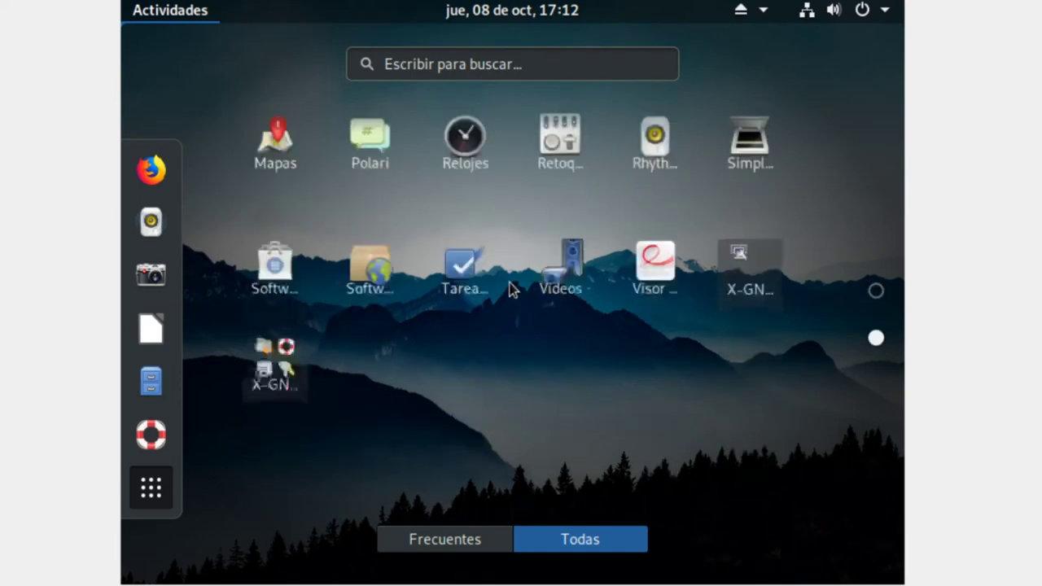
scroll(569, 268, up, 1)
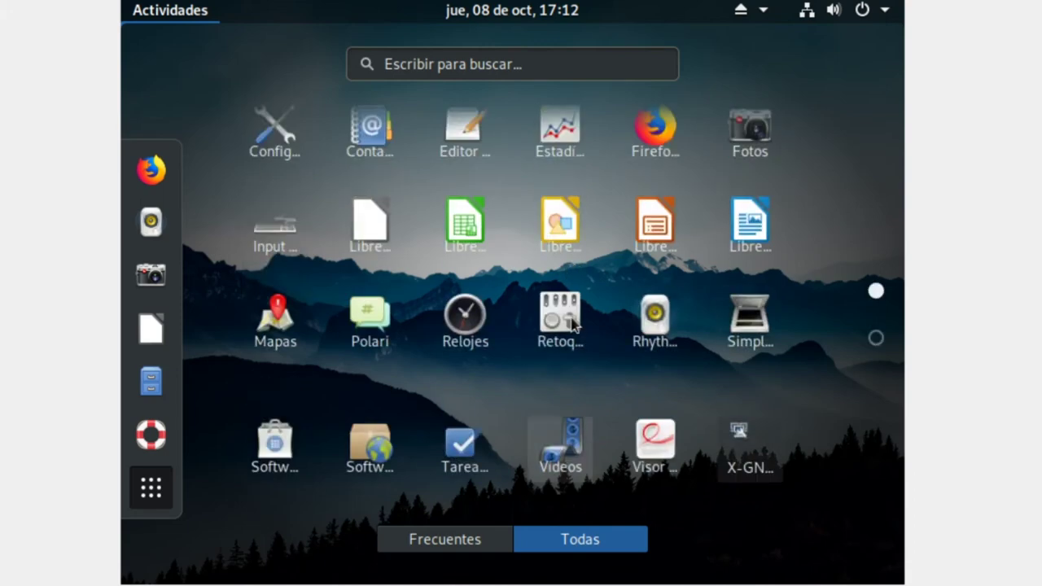
scroll(583, 301, down, 1)
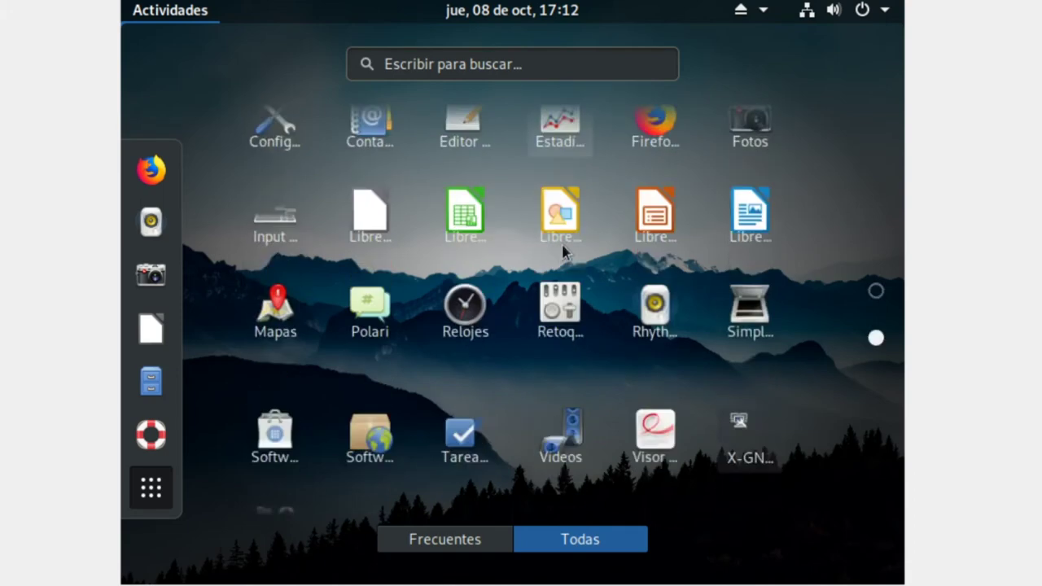
drag(370, 163, 265, 272)
scroll(476, 281, up, 1)
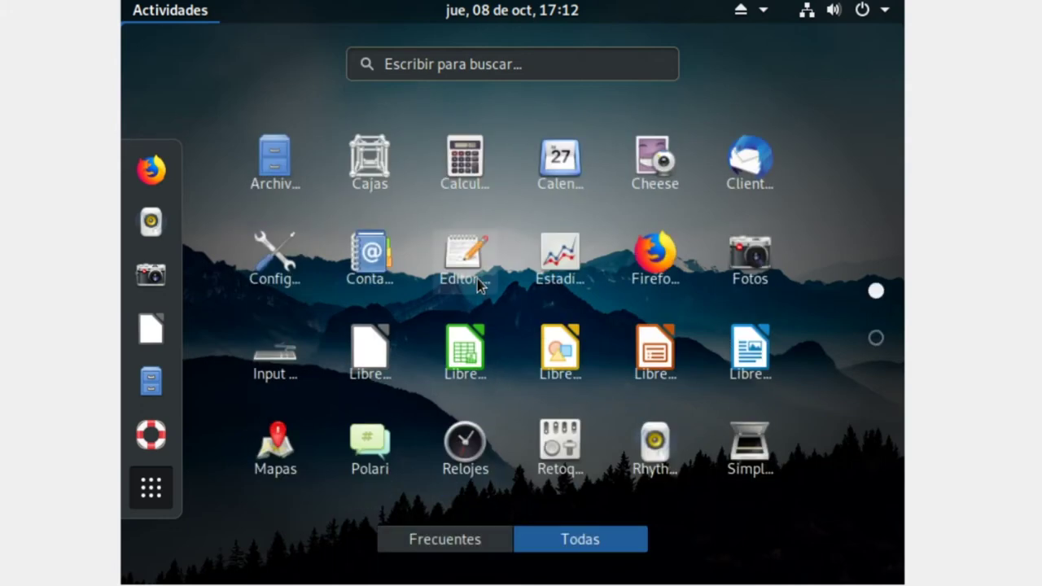
click(874, 340)
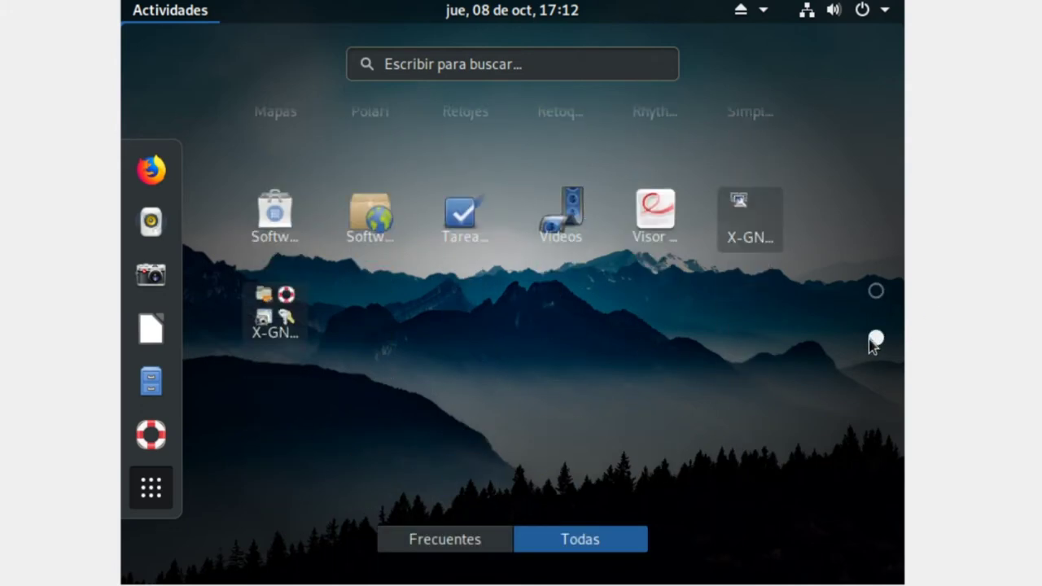
click(876, 290)
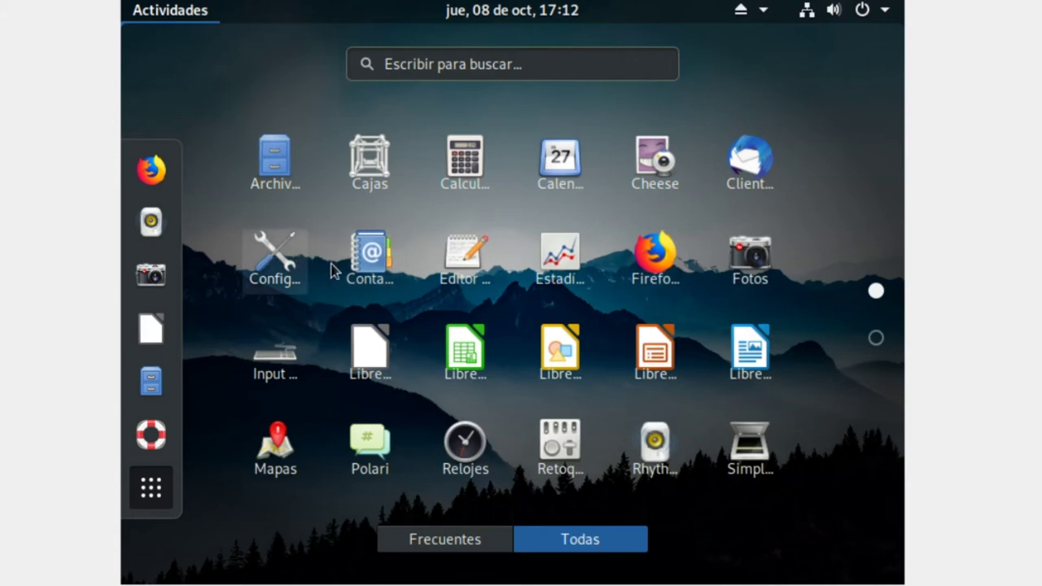
- Launch Editor de textos, type and erase a few test characters, then close without saving
click(446, 284)
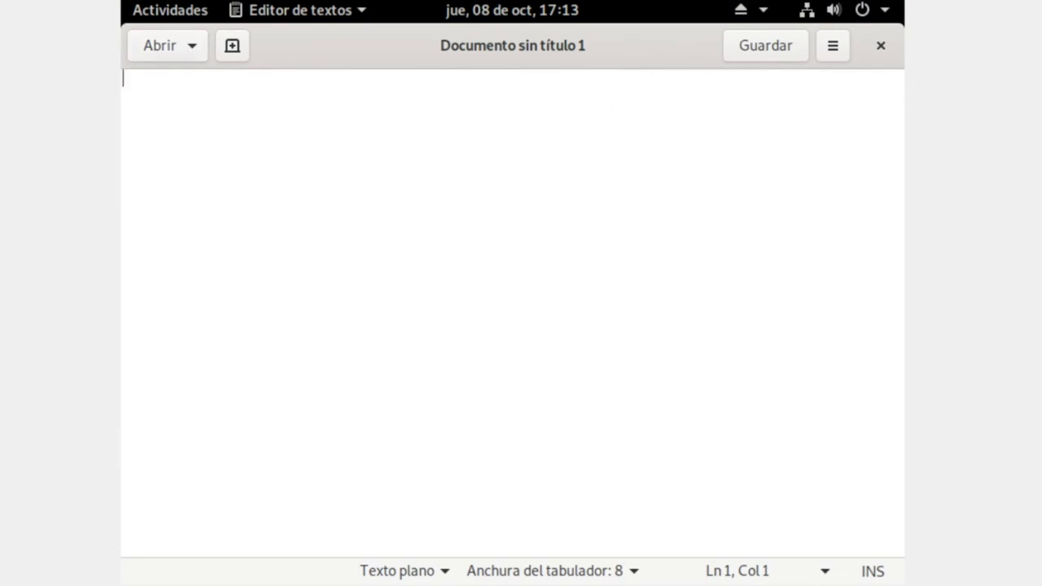
text(saa)
key(BackSpace)
key(BackSpace)
key(BackSpace)
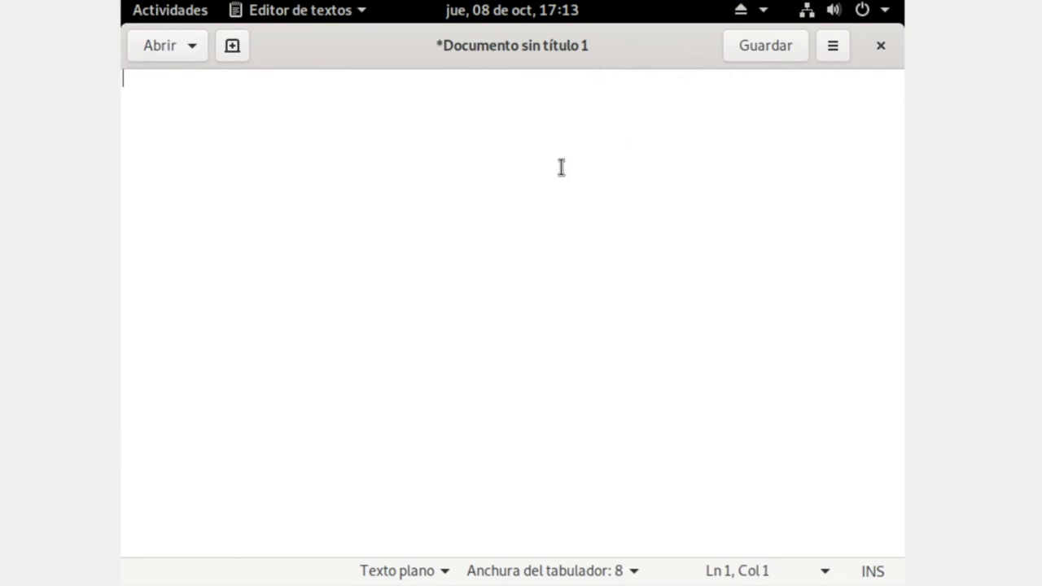
key(Return)
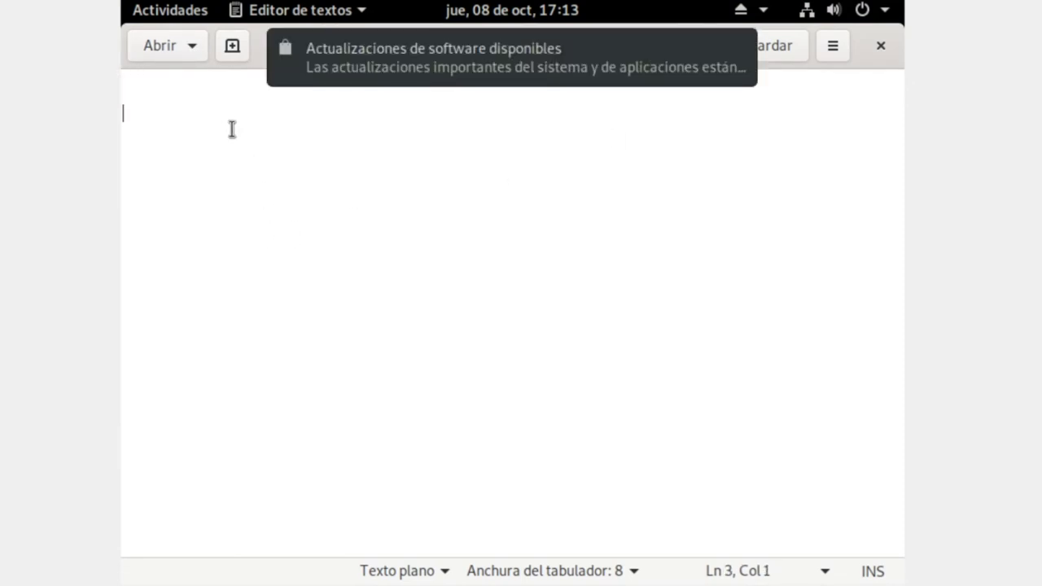
key(BackSpace)
key(BackSpace)
key(Return)
click(884, 49)
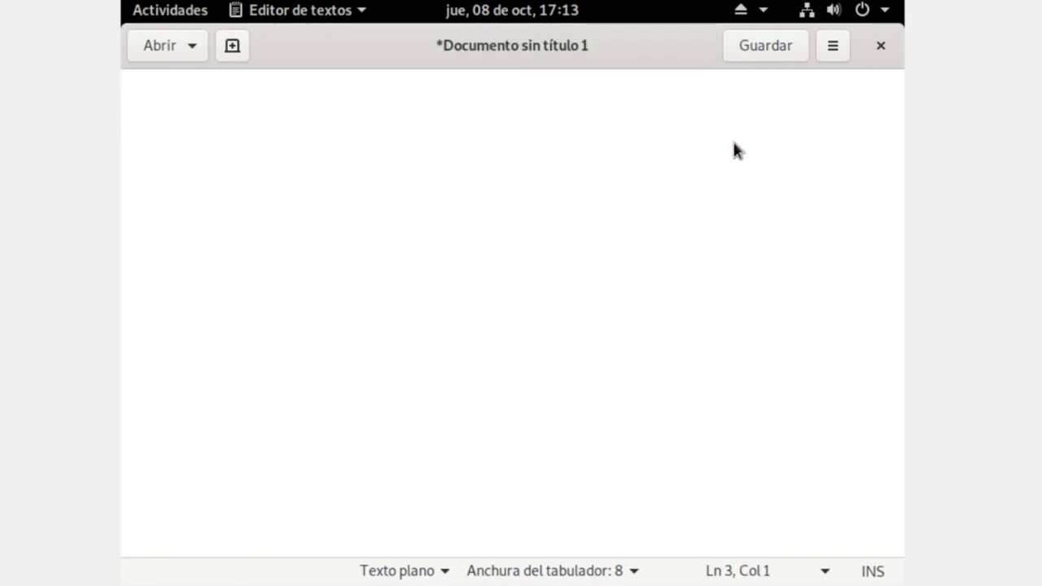
click(377, 369)
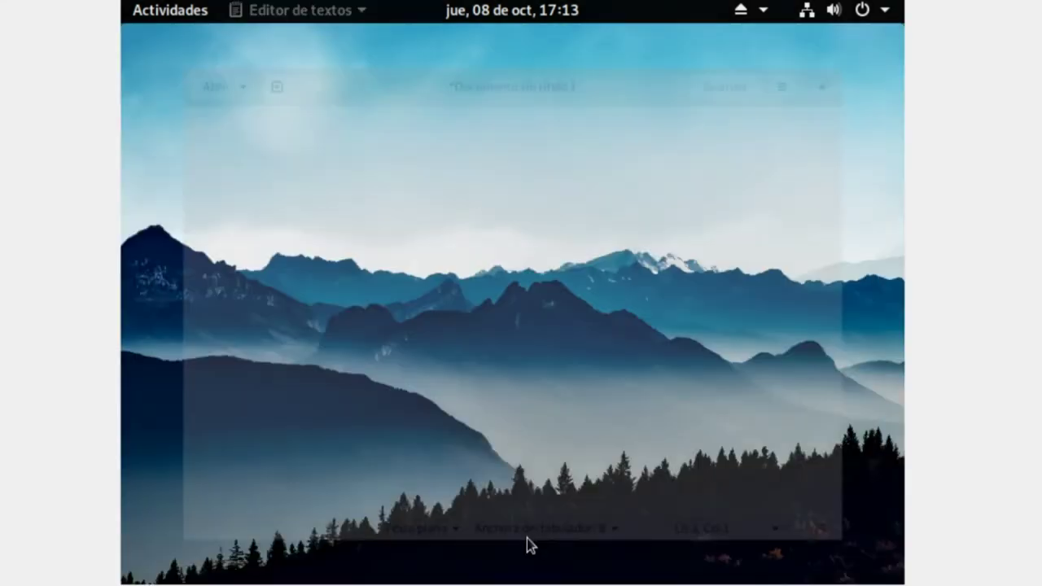
click(161, 10)
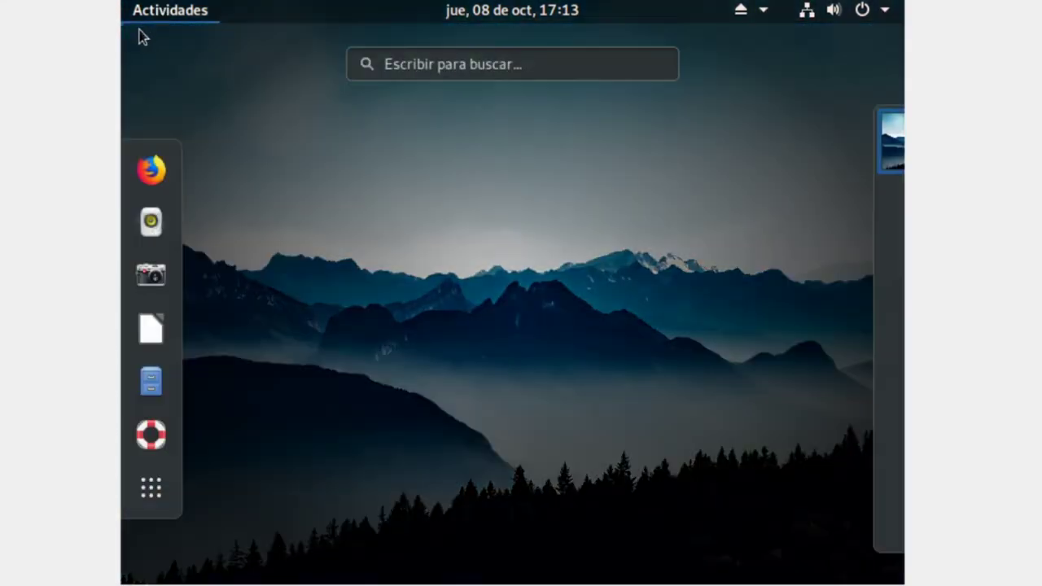
- Launch Mapas, re-maximize its window, and zoom out the map to a 100 km scale
click(151, 487)
click(151, 487)
click(151, 487)
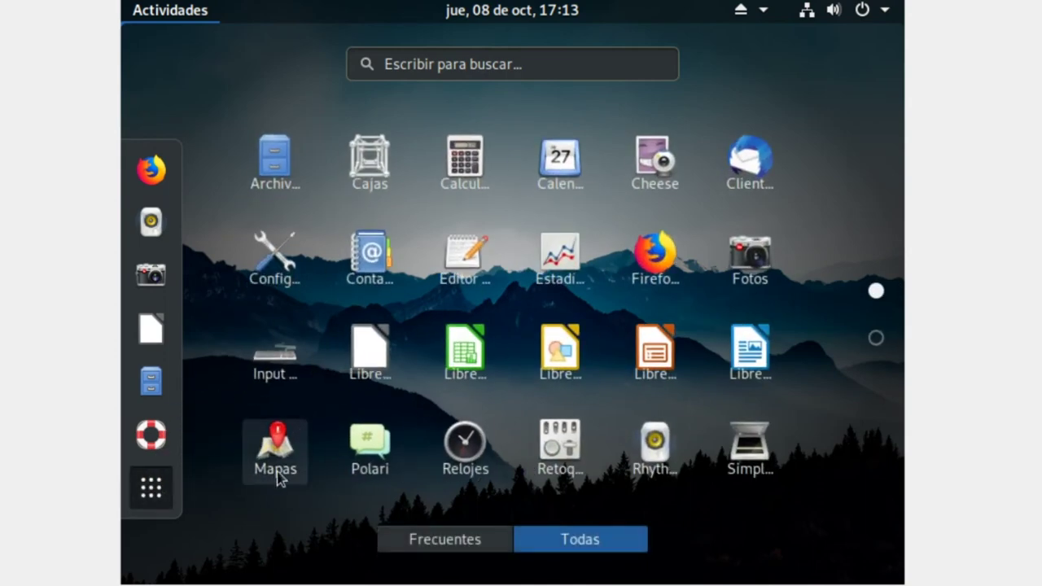
click(277, 451)
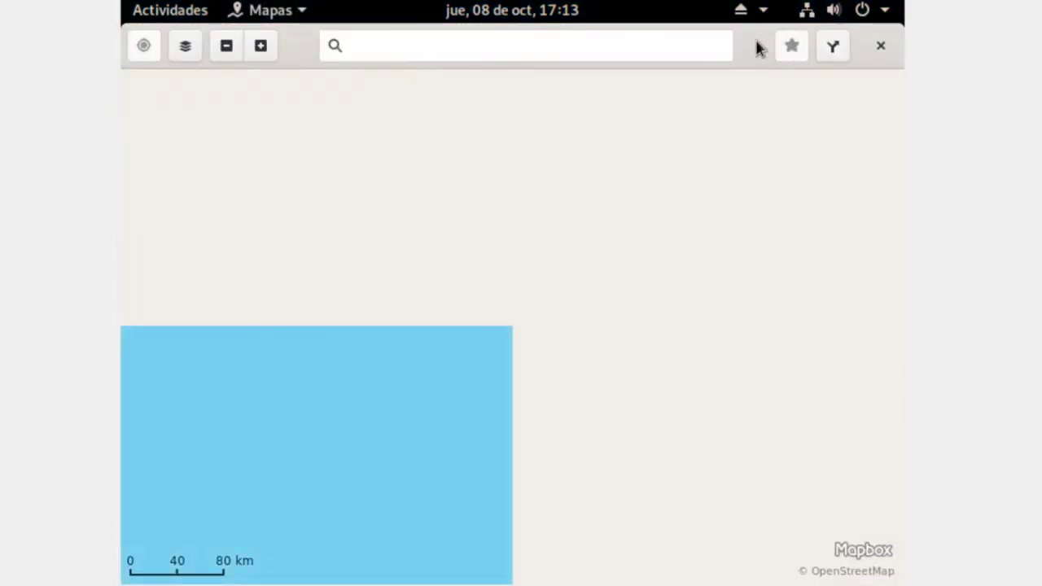
drag(757, 48, 179, 177)
drag(324, 183, 321, 4)
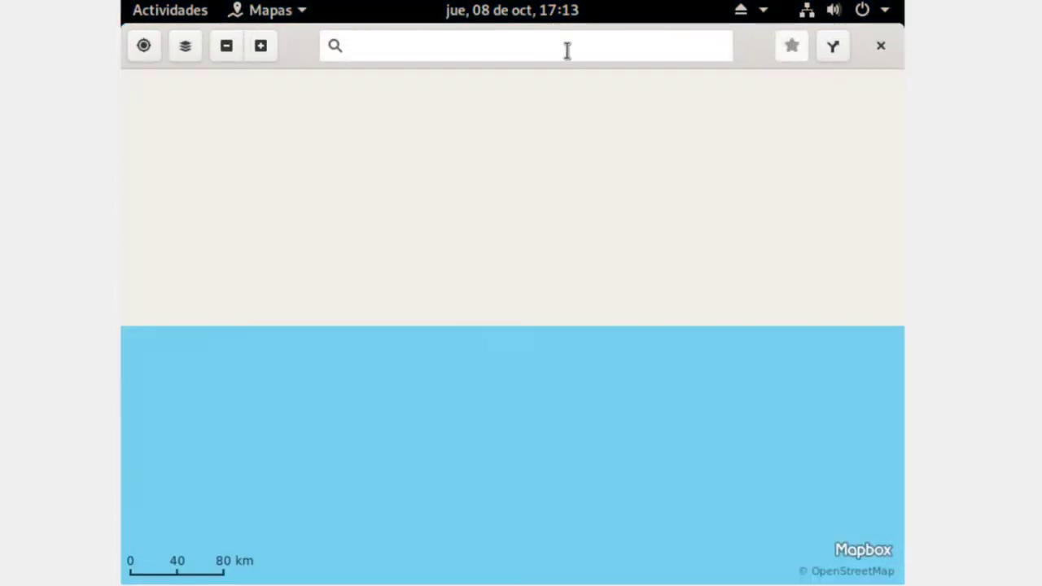
scroll(664, 441, down, 1)
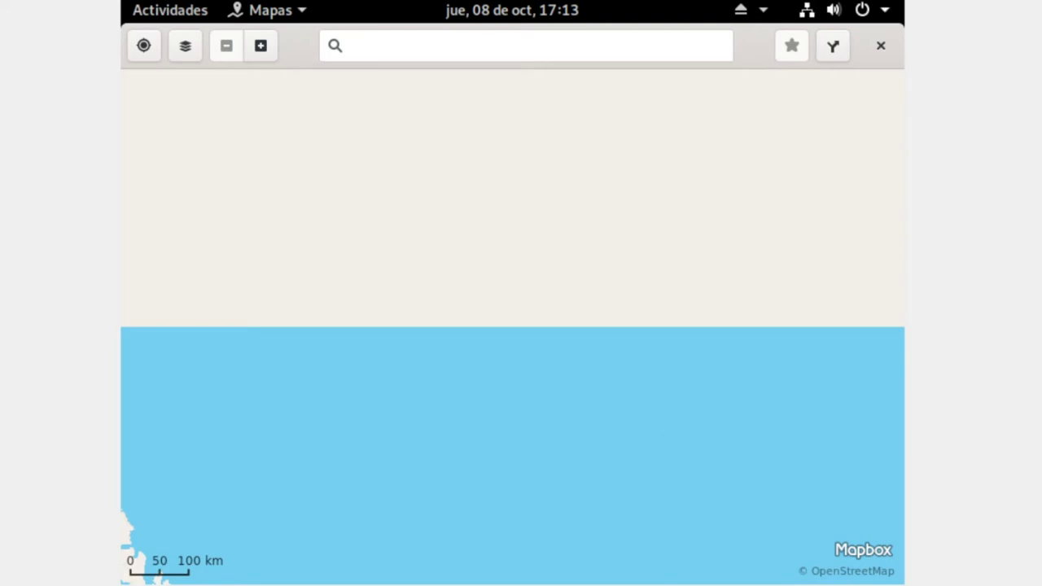
- Close Mapas and launch LibreOffice Writer from the applications grid
click(882, 45)
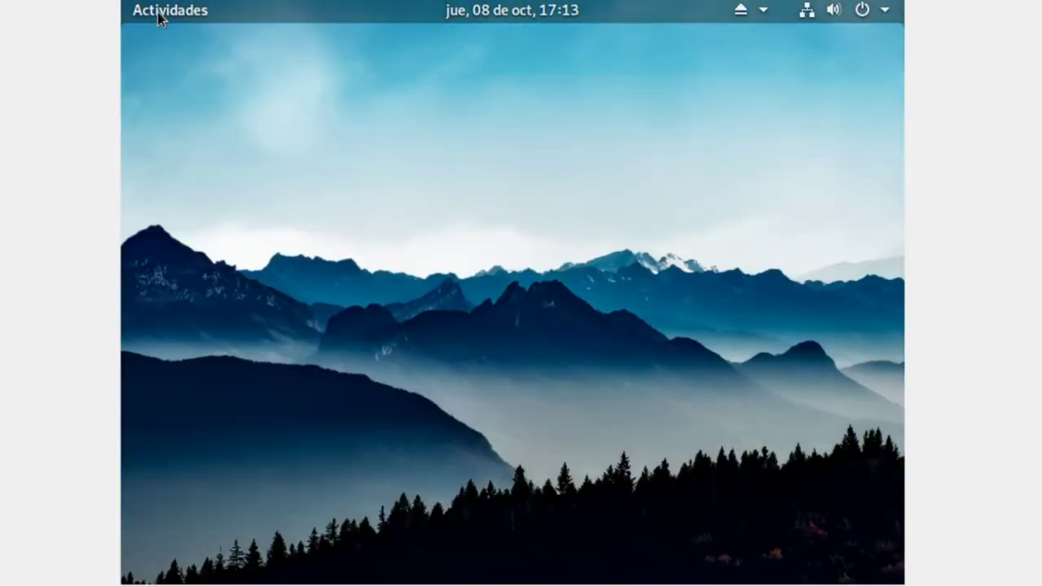
click(159, 18)
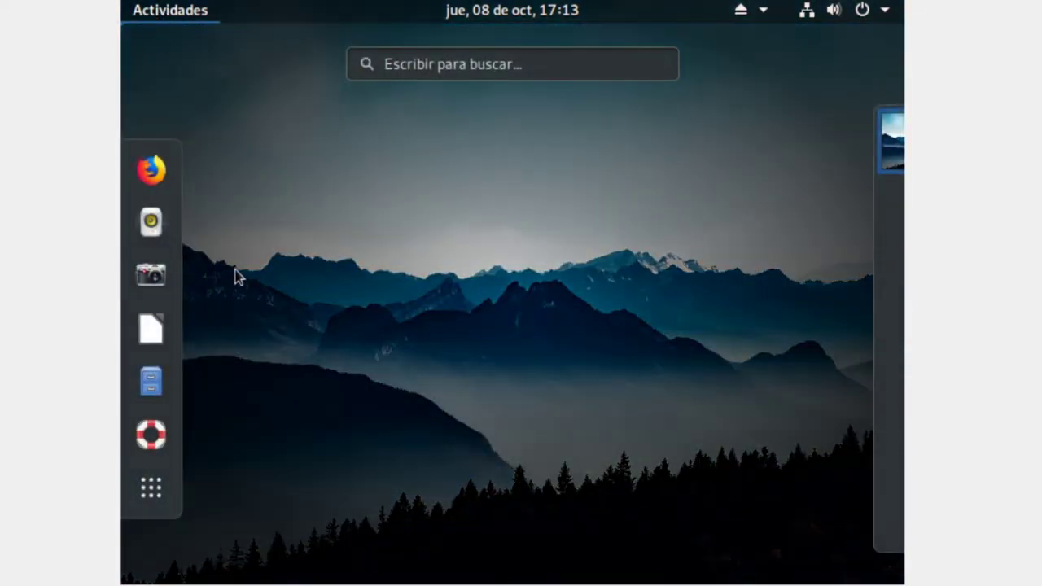
click(142, 495)
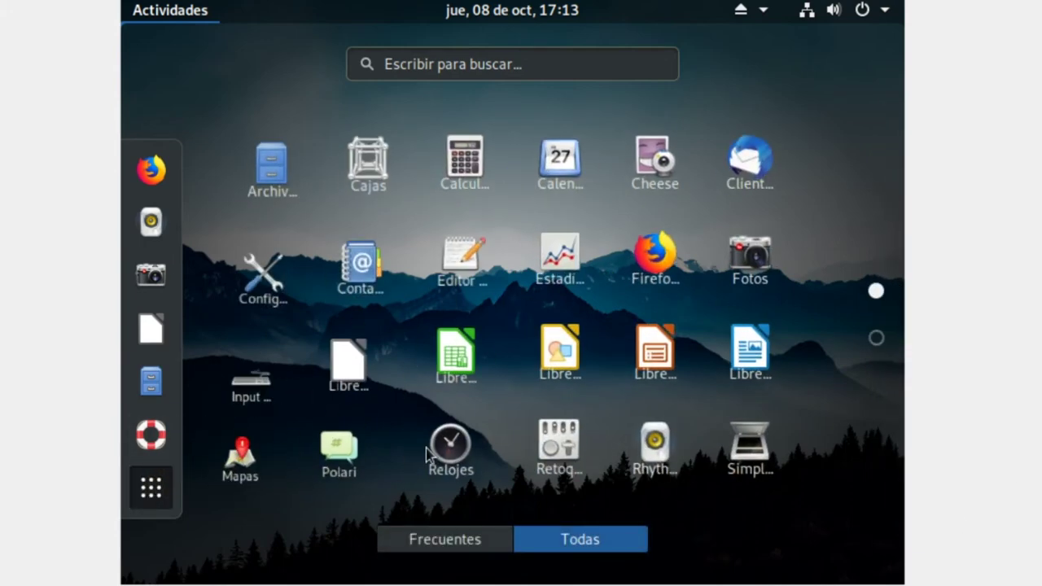
click(750, 351)
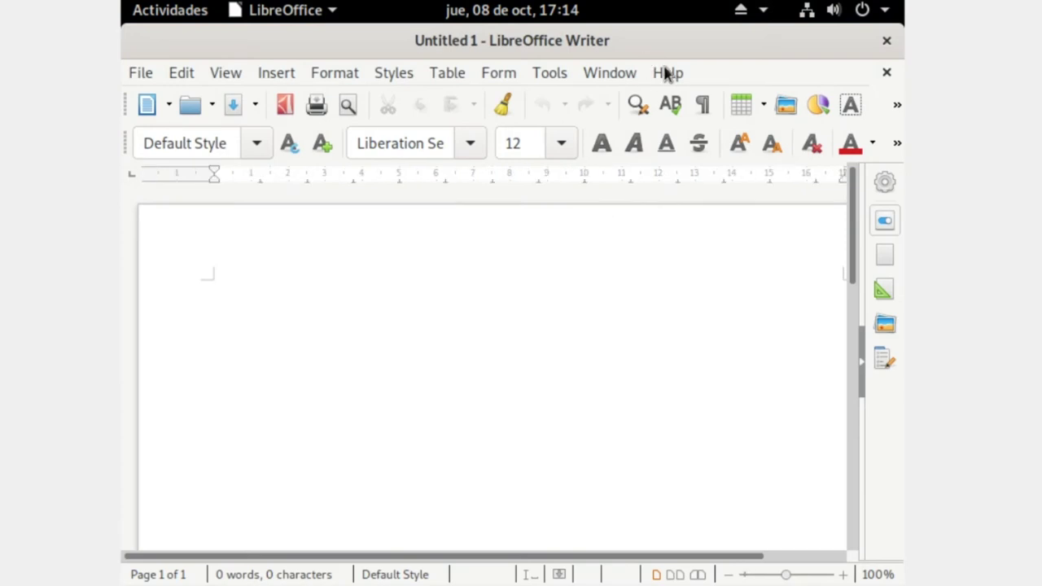
- Check the LibreOffice version (6.1.5.2) under Help > About, then close Writer
click(674, 74)
click(743, 314)
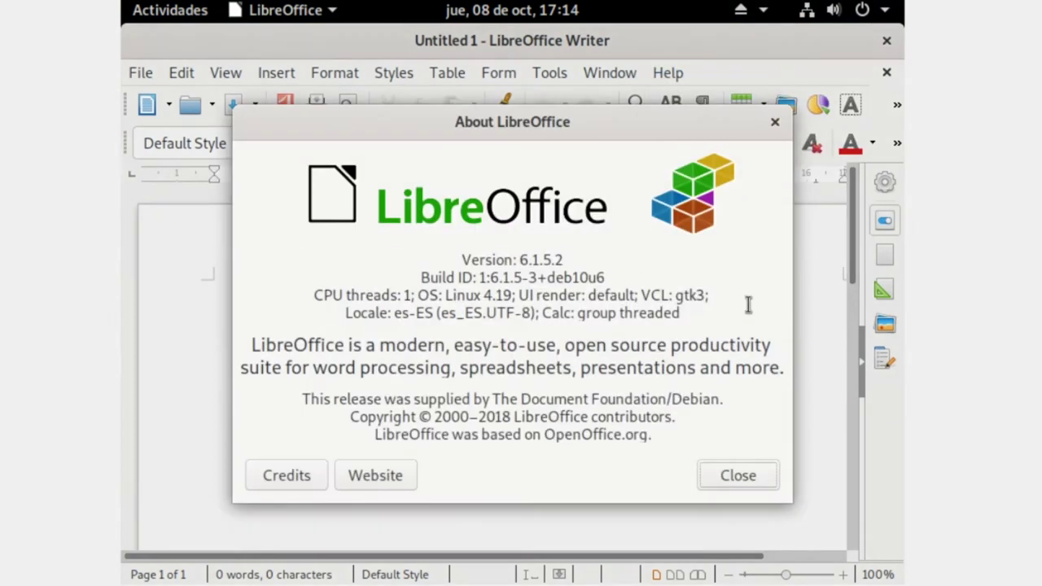
click(706, 475)
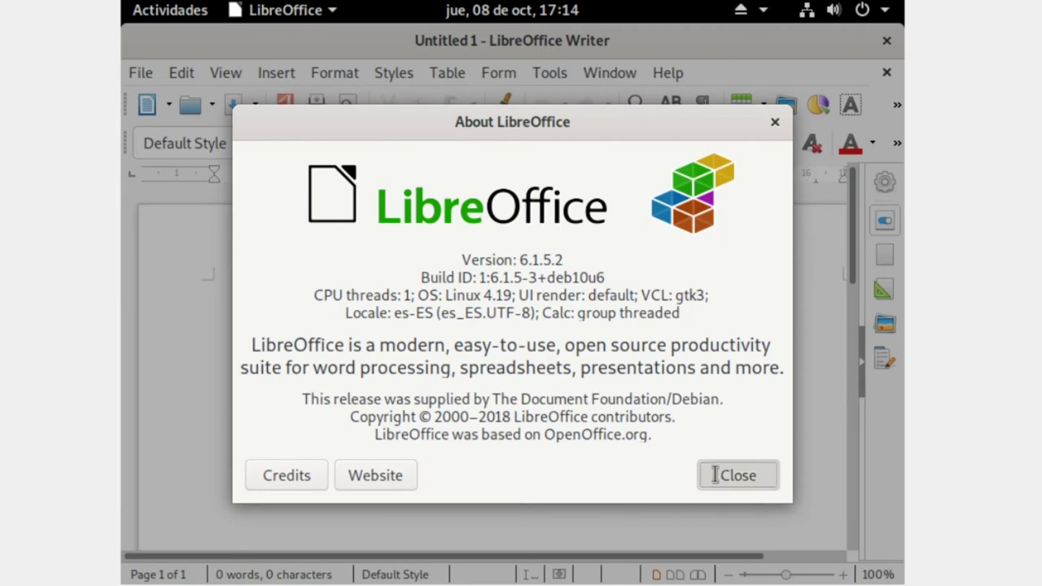
click(887, 41)
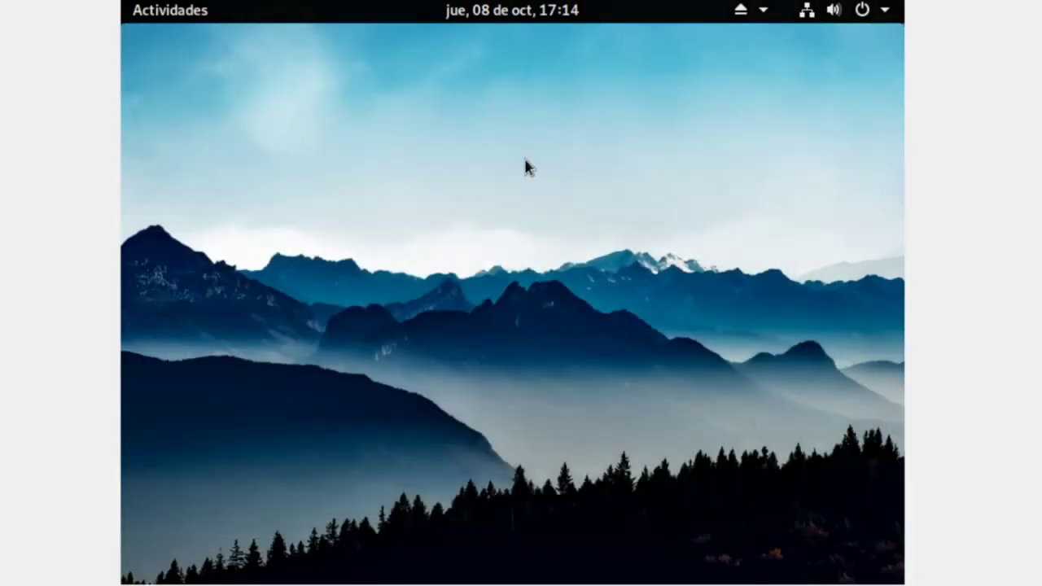
- Browse the installed applications grid in the Activities overview
click(167, 18)
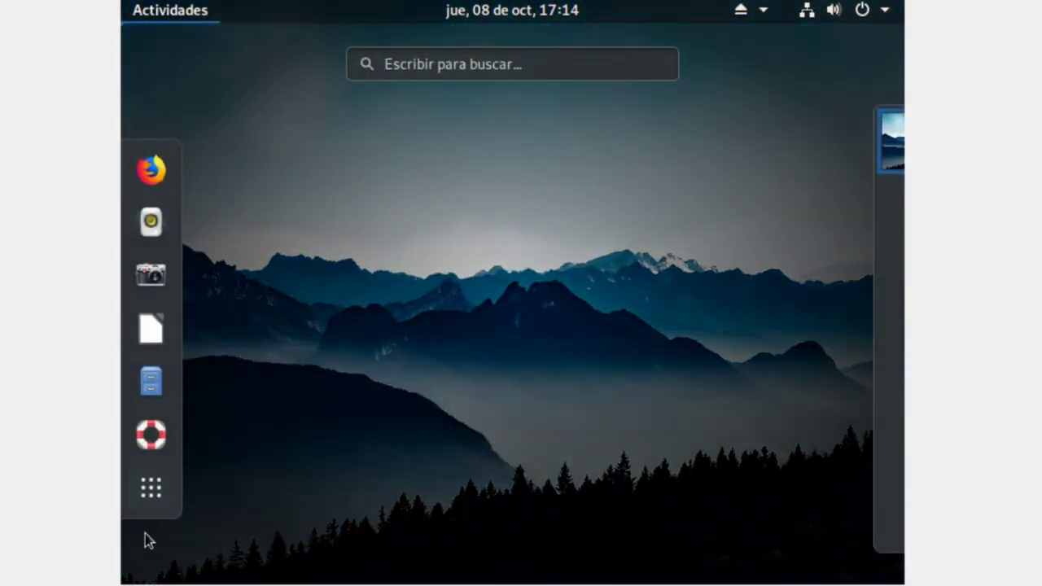
click(151, 483)
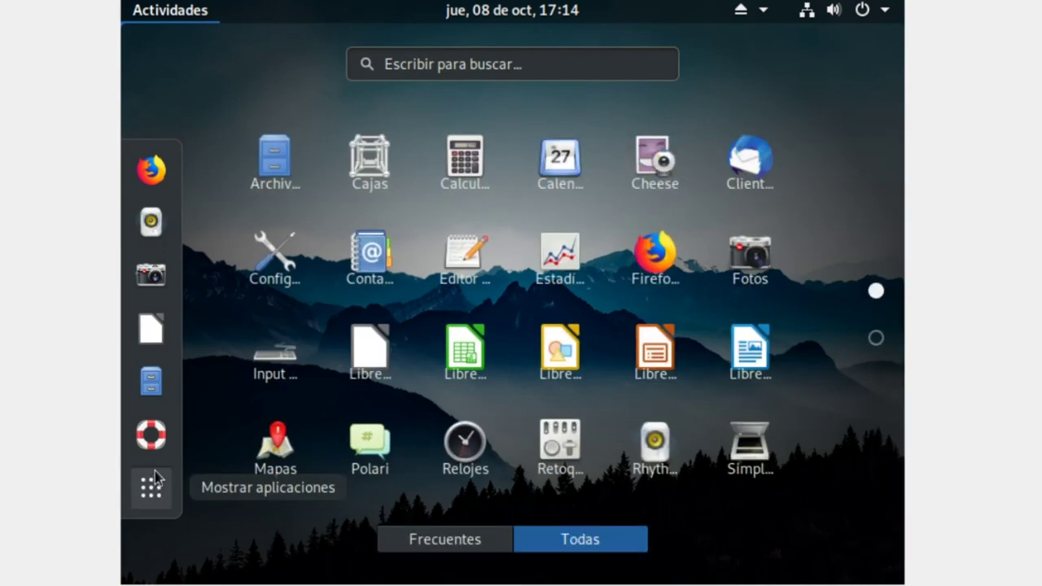
scroll(732, 366, down, 1)
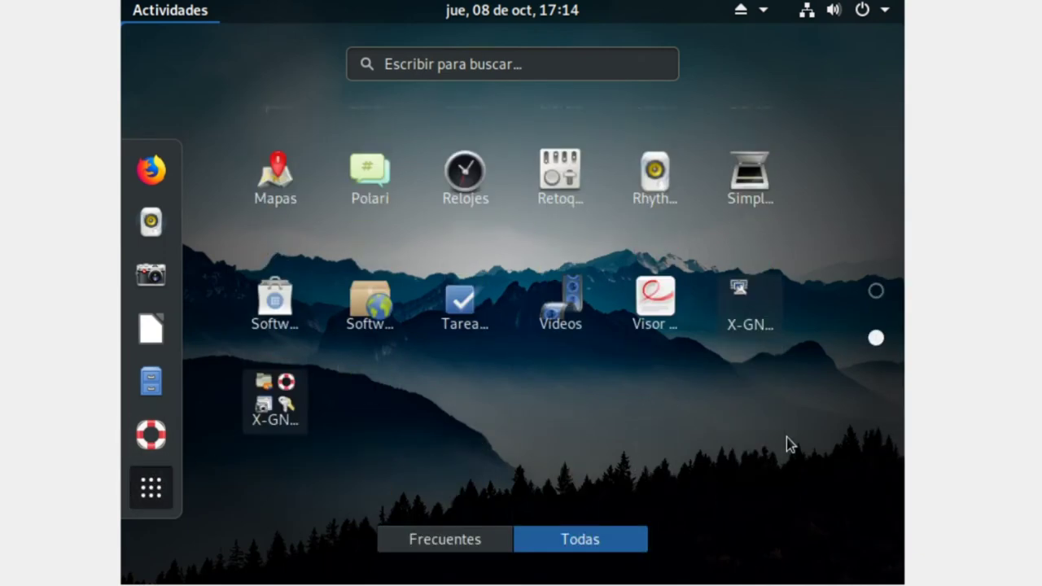
scroll(813, 409, up, 1)
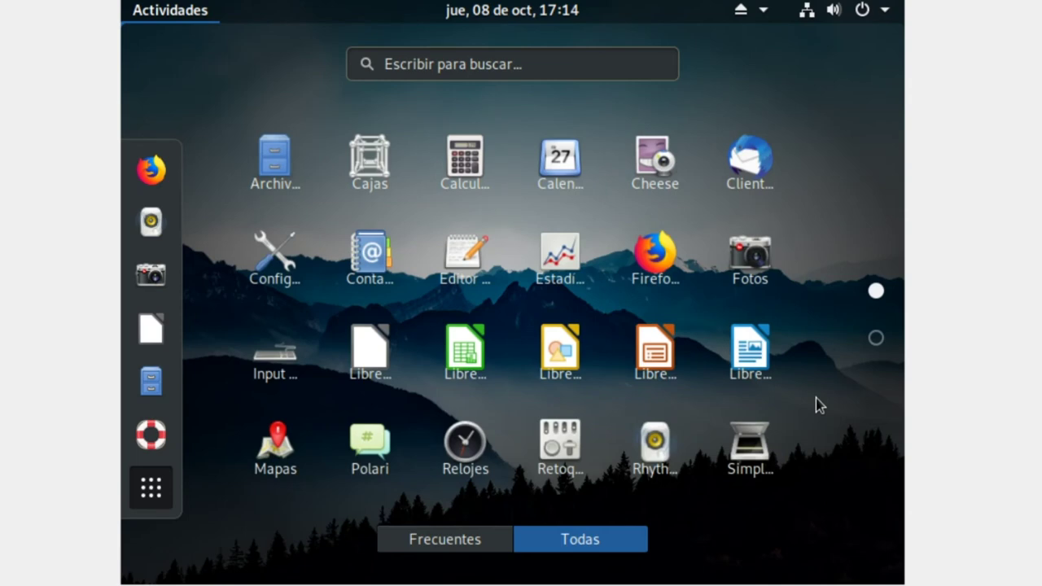
scroll(806, 399, down, 1)
scroll(699, 338, up, 1)
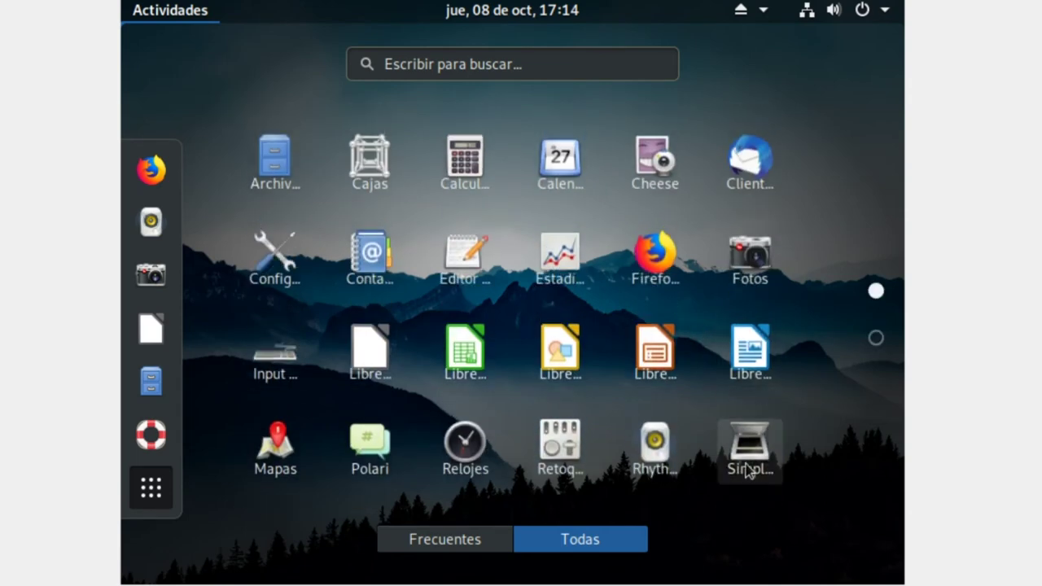
scroll(723, 429, down, 1)
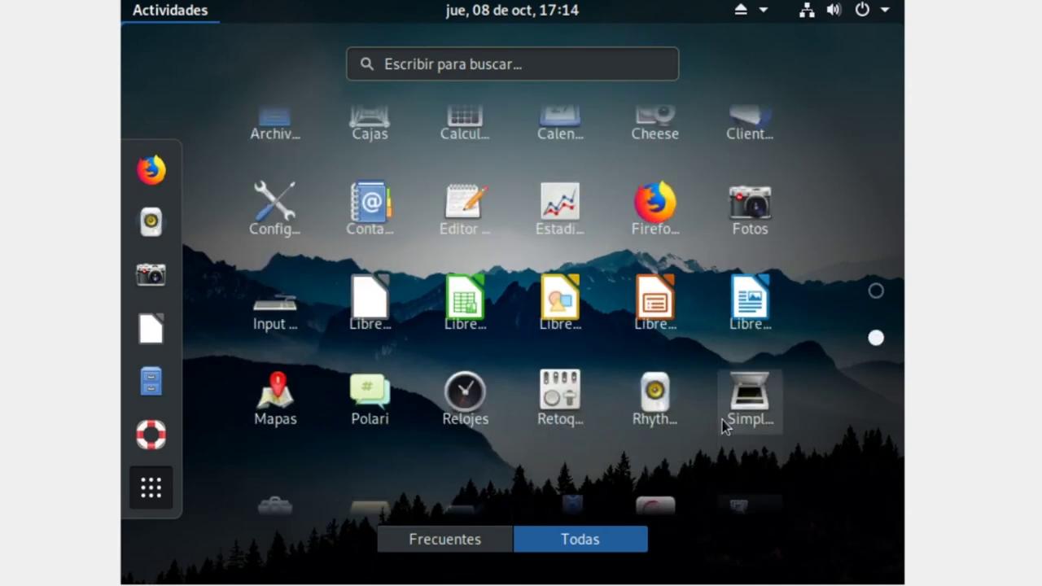
- Search for 'vl', clear the search text, and close the overview
click(534, 66)
text(vl)
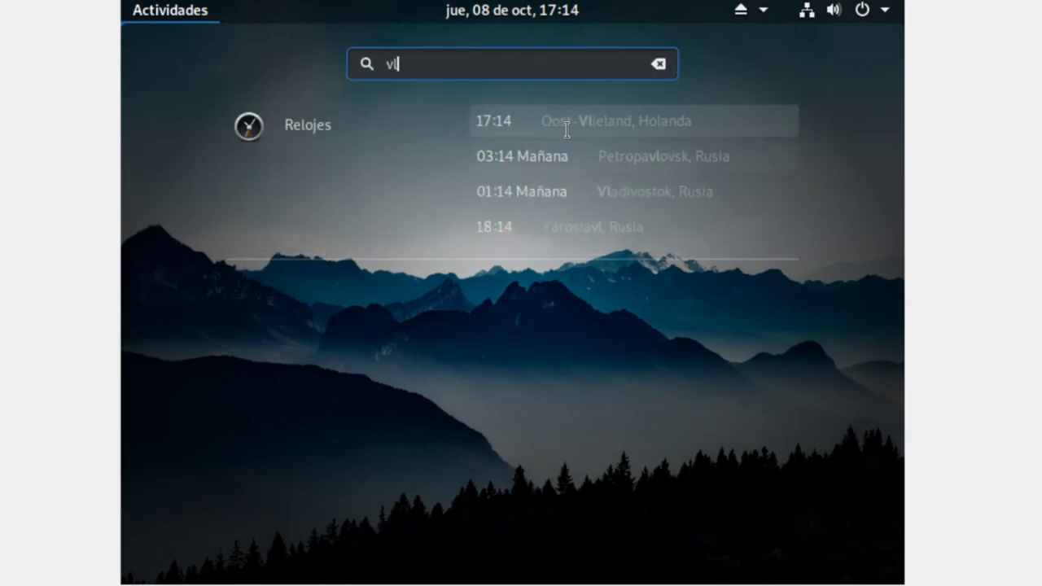
key(BackSpace)
key(BackSpace)
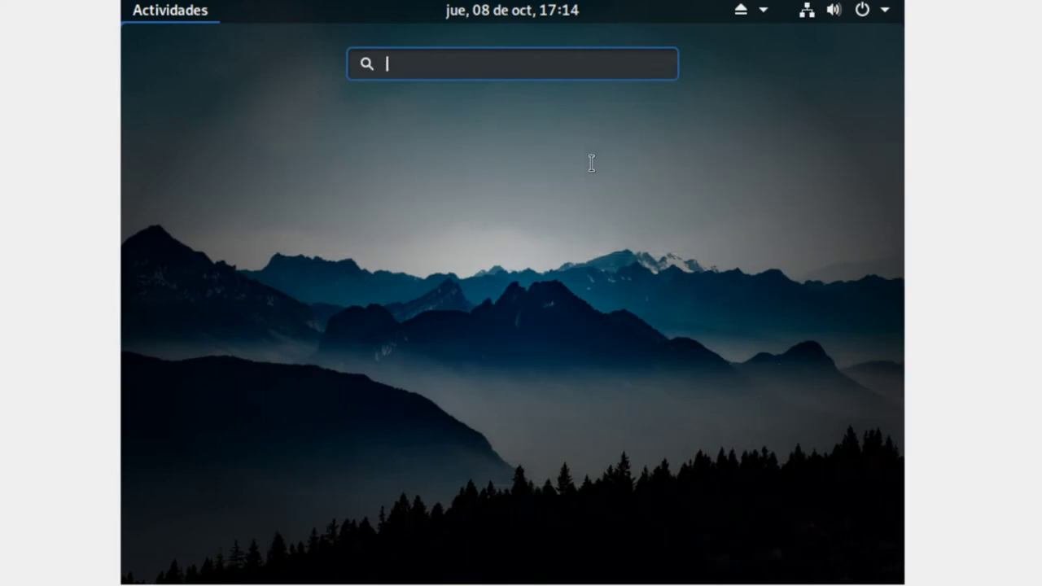
key(Escape)
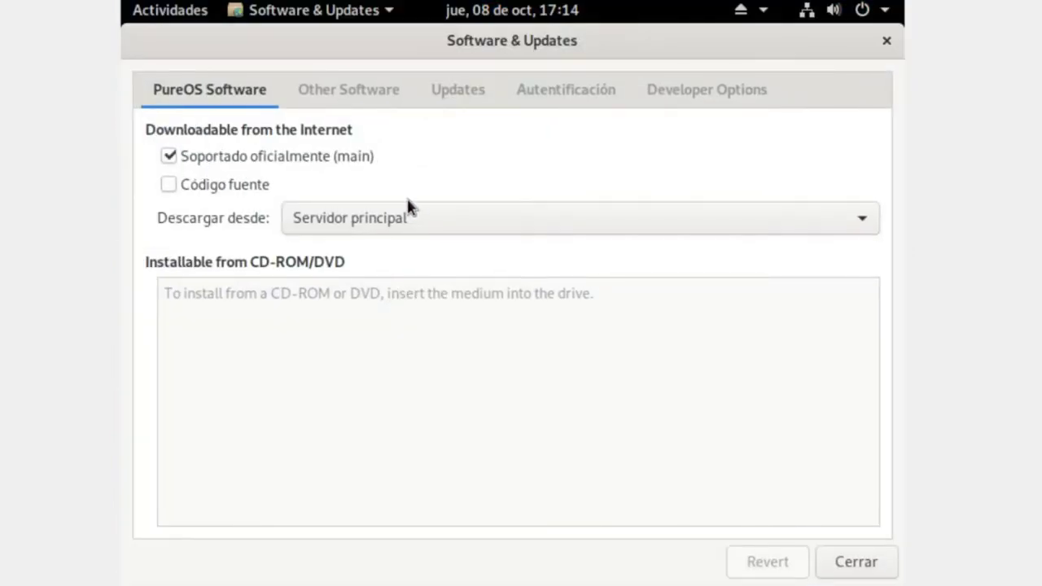
- Review the Other Software and Updates tabs, then close Software & Updates
click(405, 93)
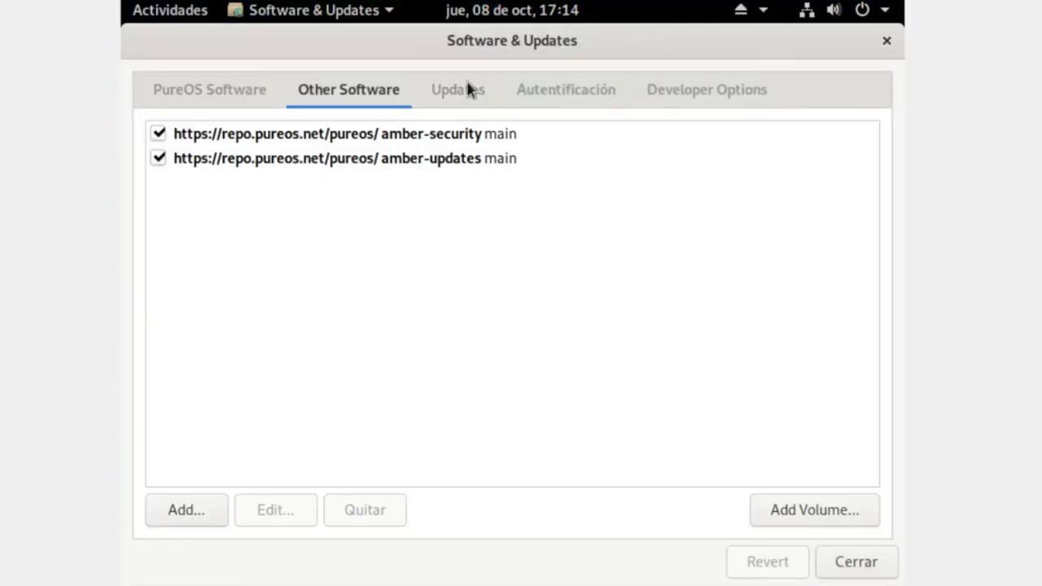
click(464, 97)
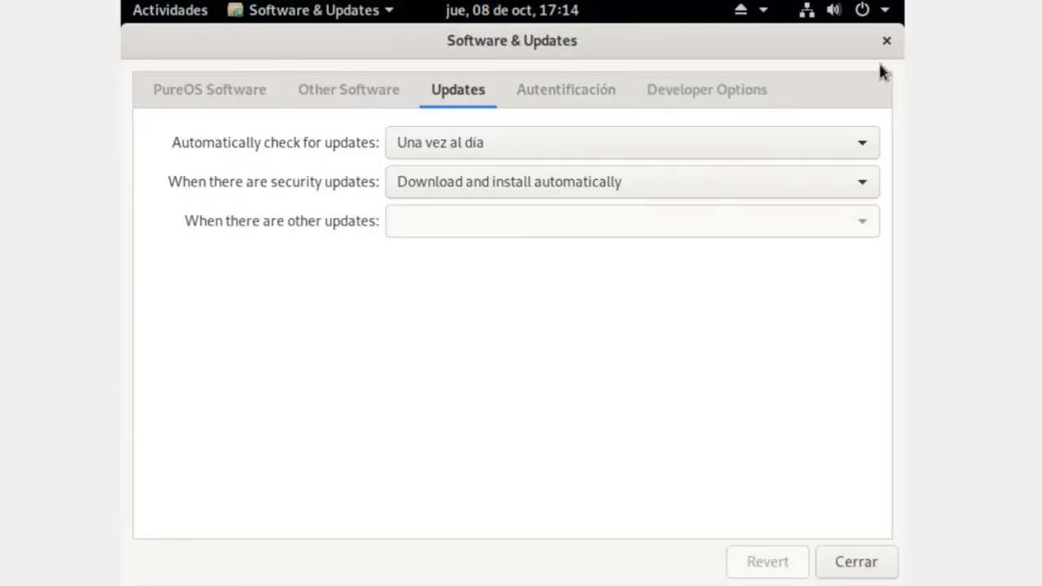
click(886, 40)
- Launch Software from page 2 of the applications grid
click(169, 22)
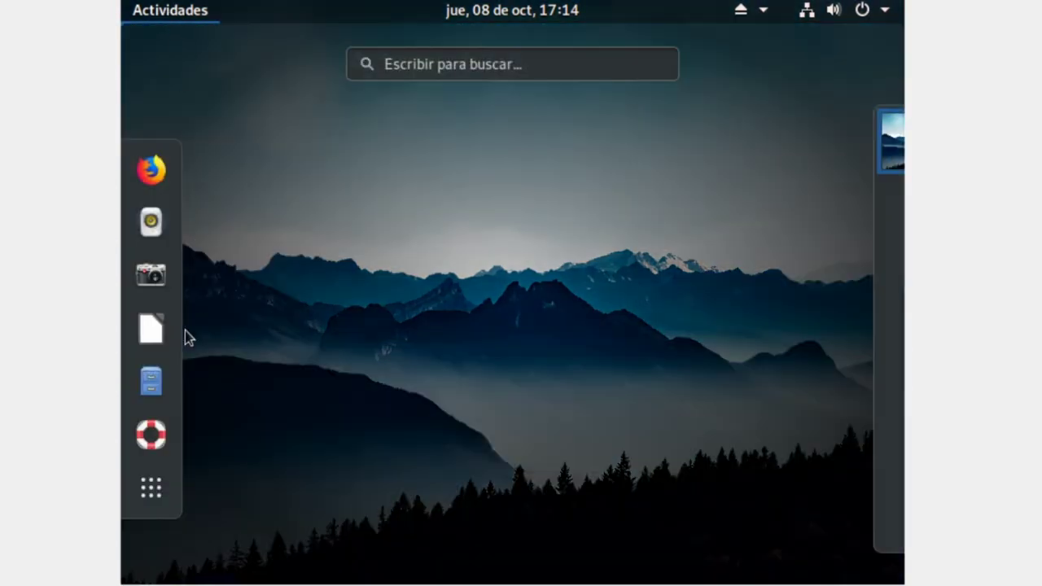
click(151, 488)
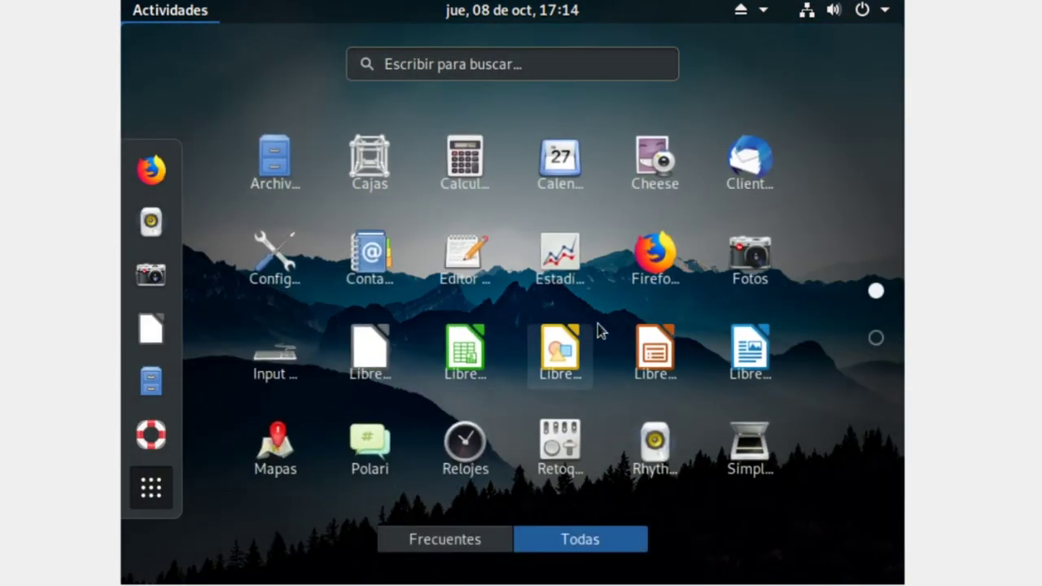
scroll(597, 324, down, 1)
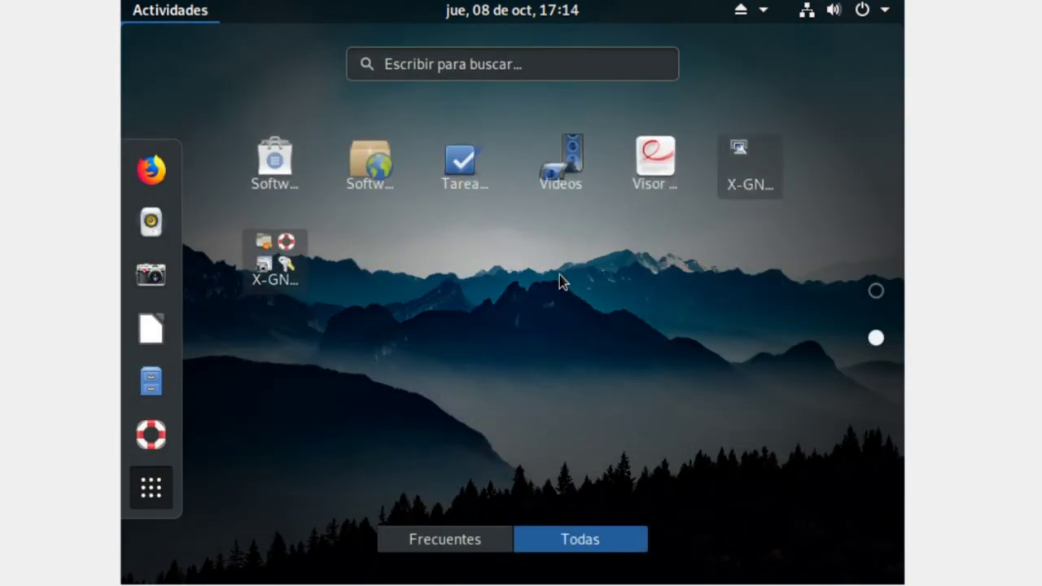
click(278, 154)
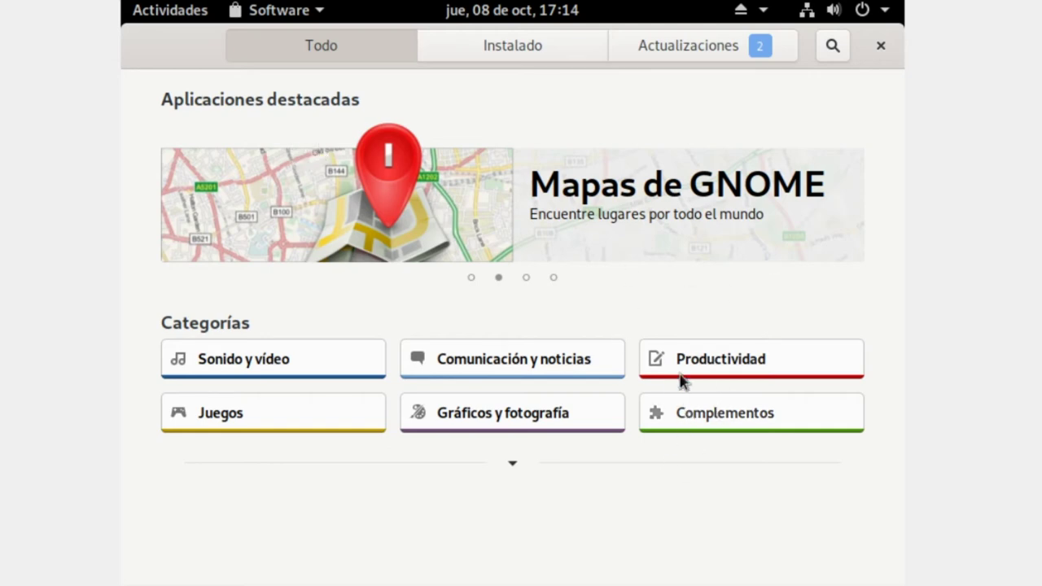
- Look over the store's updates and installed lists, then search 'vlc' and open VLC's page
click(703, 48)
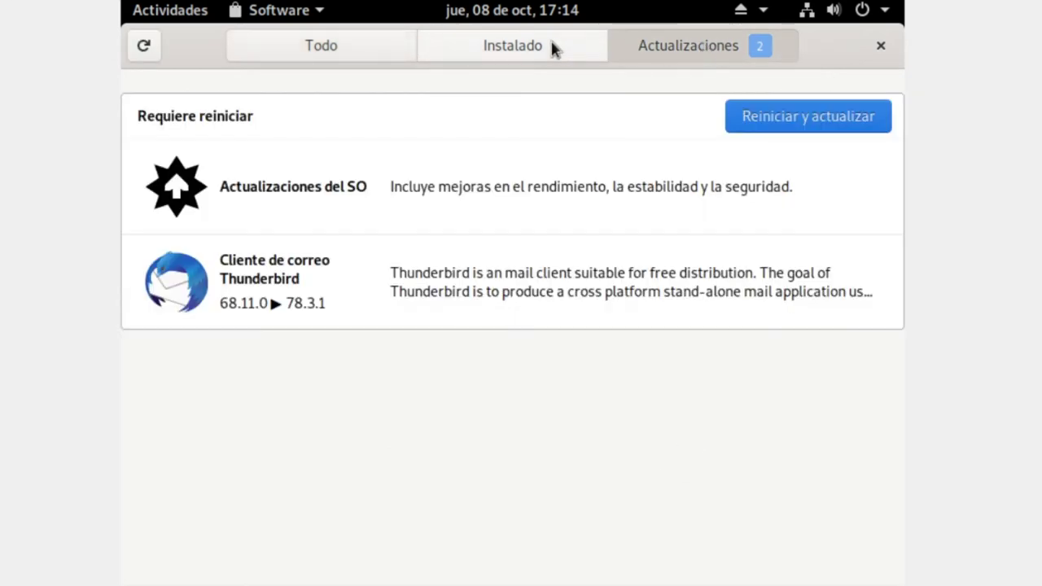
click(423, 51)
click(361, 47)
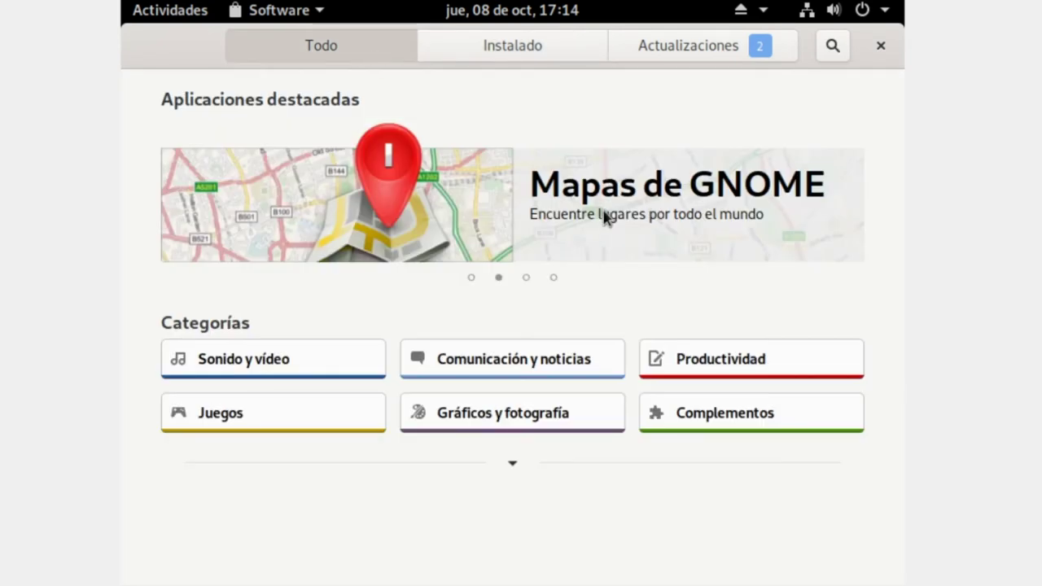
click(835, 49)
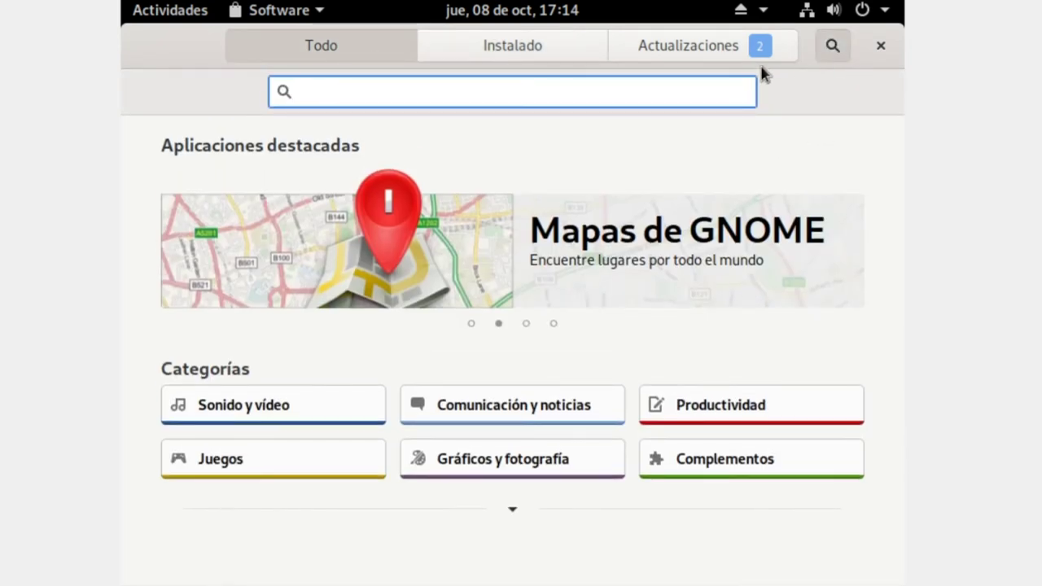
text(vlc)
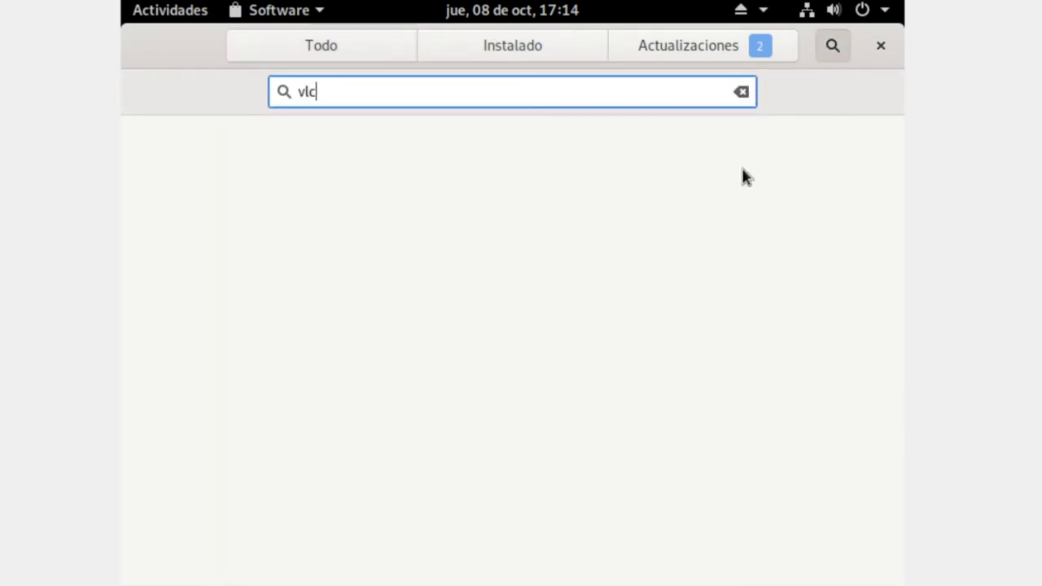
click(531, 159)
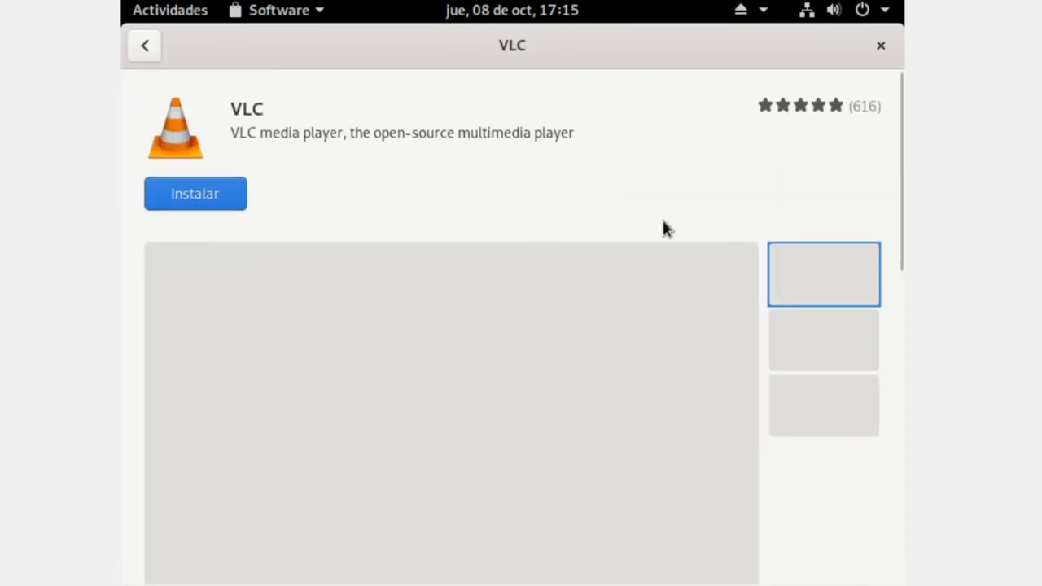
- Install VLC, authorizing with the account password
click(202, 201)
text(pureo)
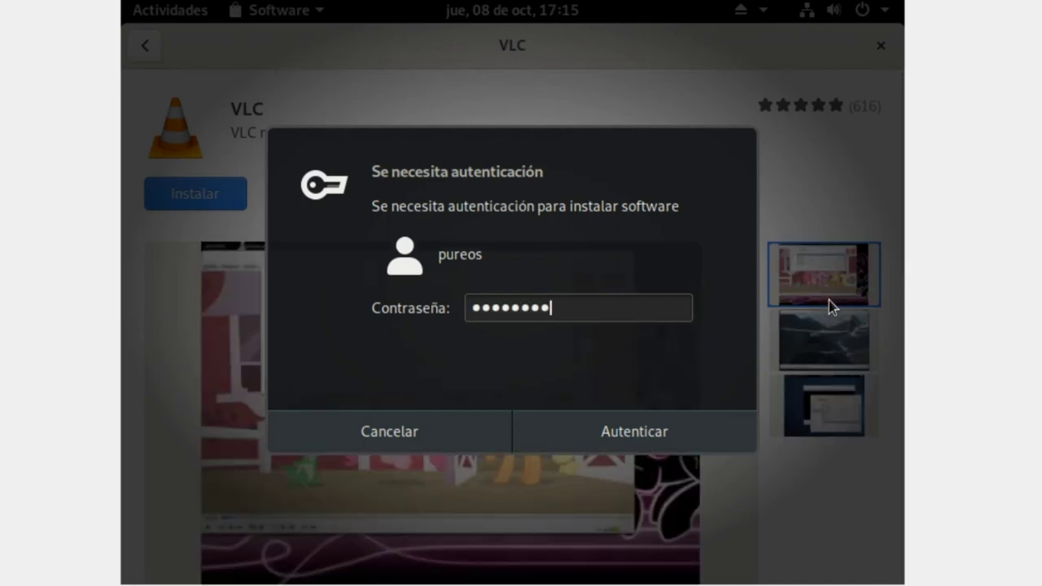
text(s)
key(Return)
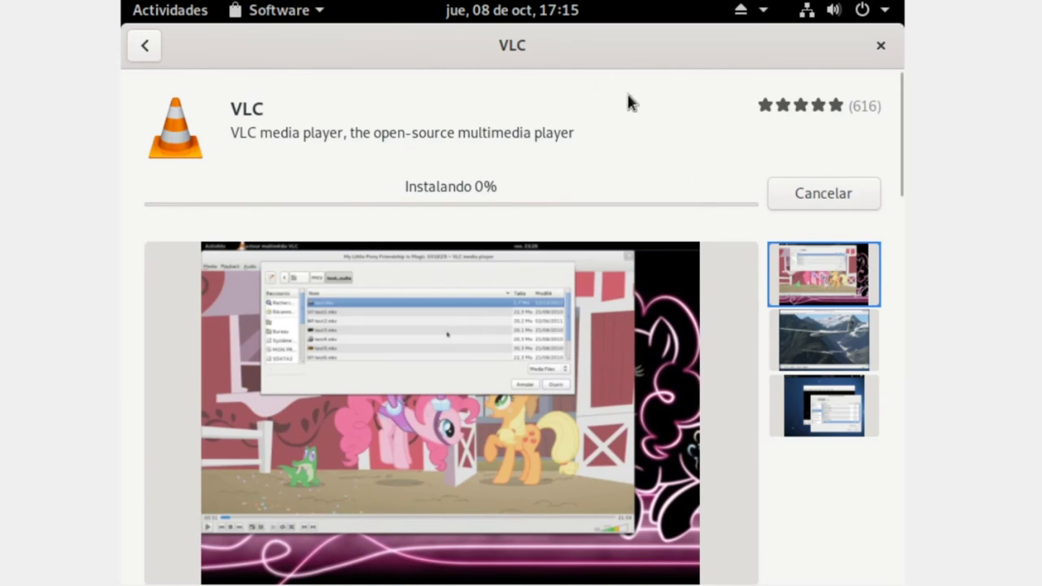
drag(835, 60, 415, 12)
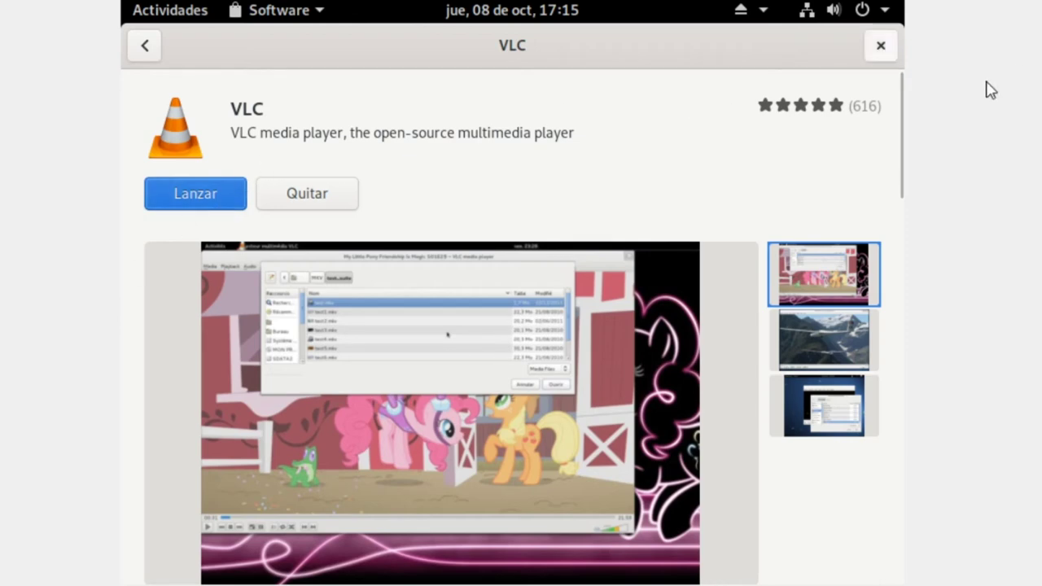
- With VLC installed, close GNOME Software and return to the Activities overview
click(204, 207)
click(879, 48)
click(181, 21)
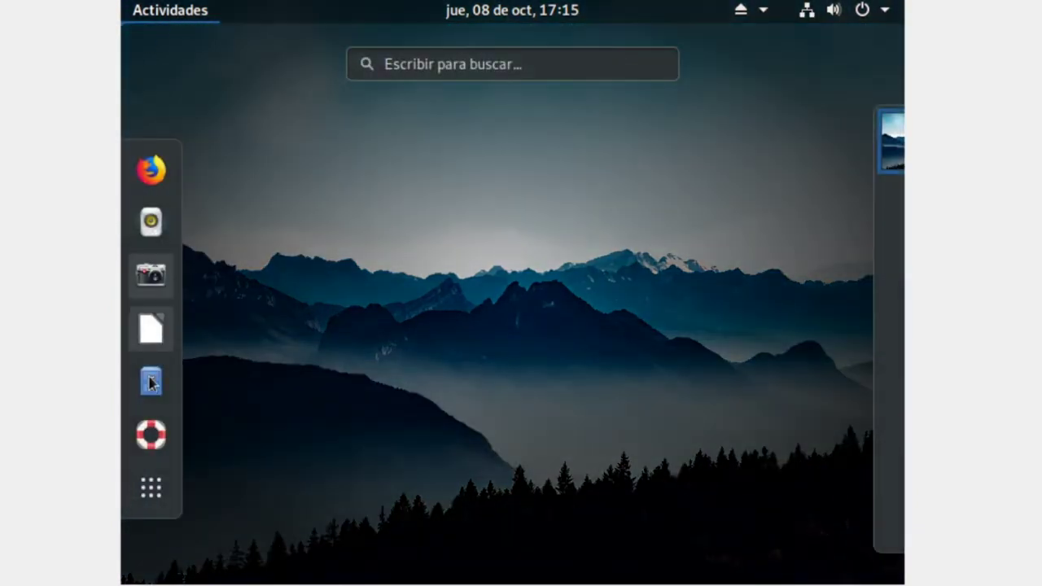
- Launch VLC from the app grid, accept its privacy policy with Continuar, then close it
click(146, 488)
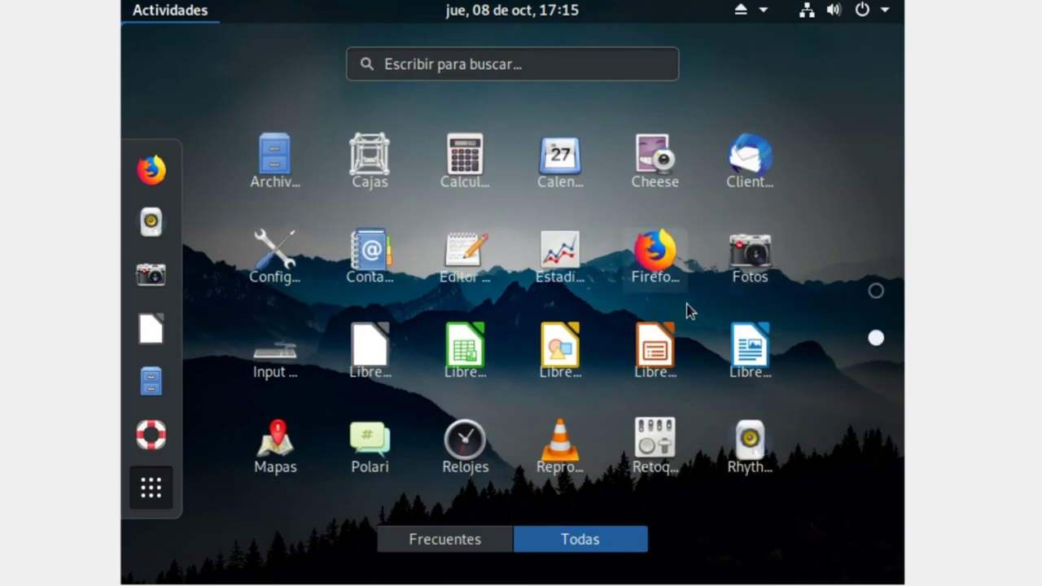
scroll(689, 291, up, 1)
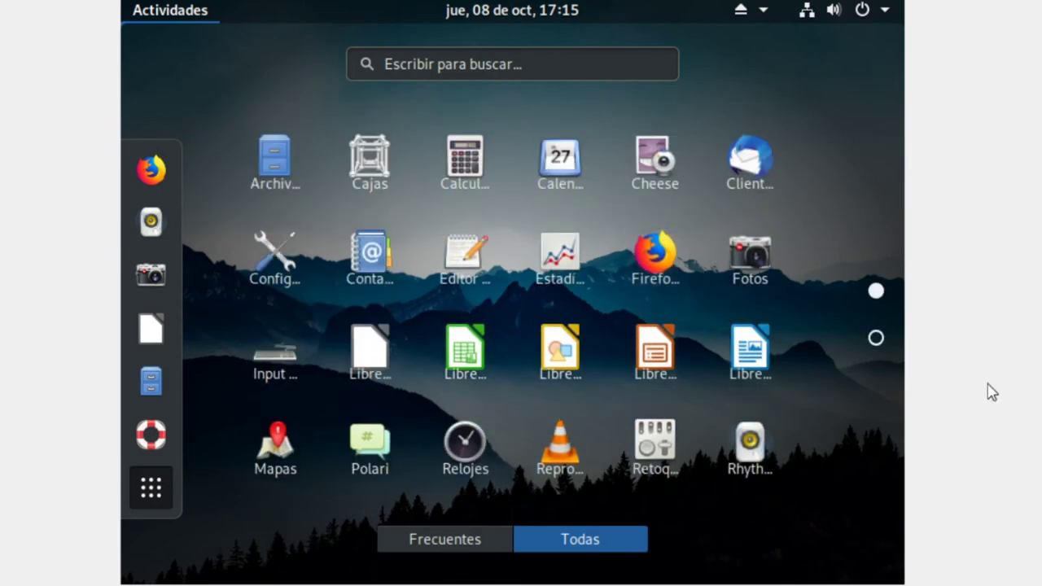
scroll(599, 300, down, 1)
scroll(599, 299, up, 1)
click(541, 442)
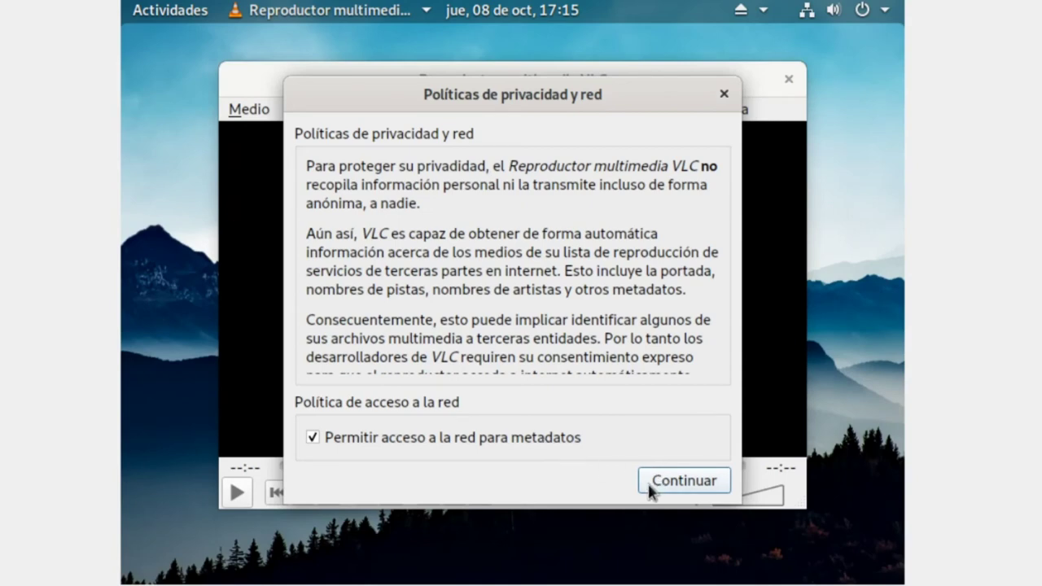
click(649, 486)
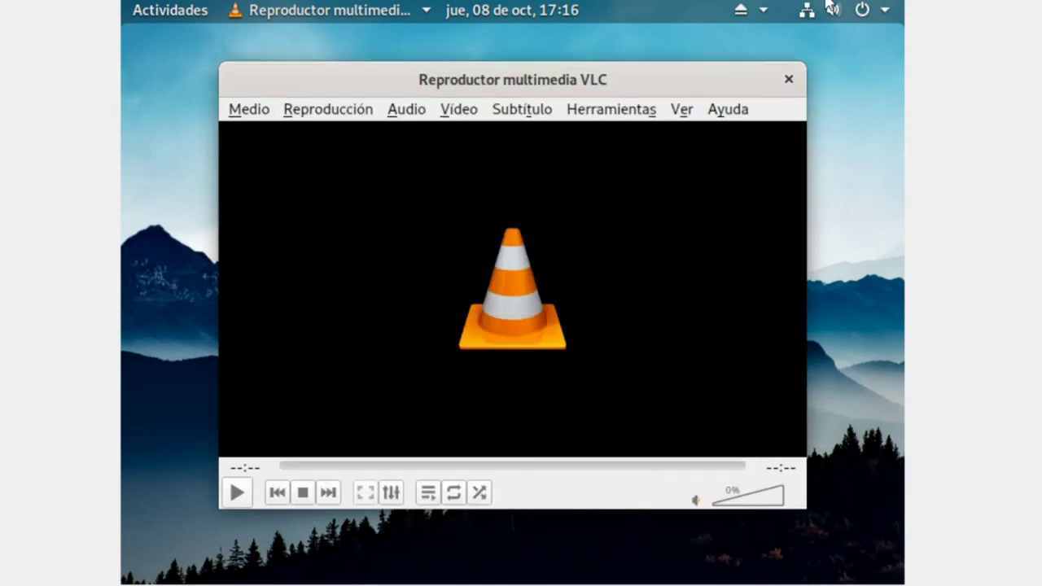
click(788, 79)
click(199, 14)
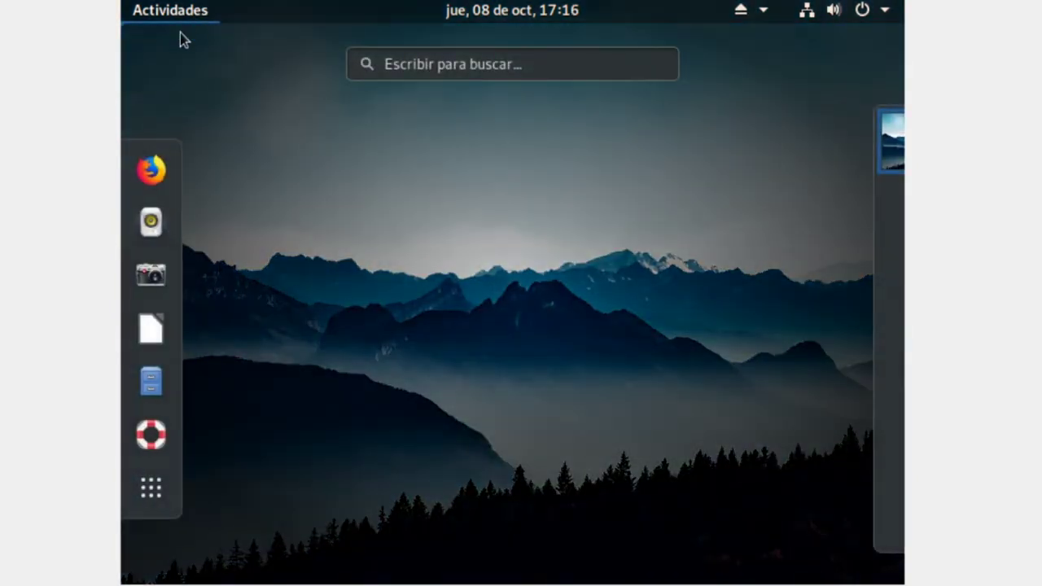
click(152, 487)
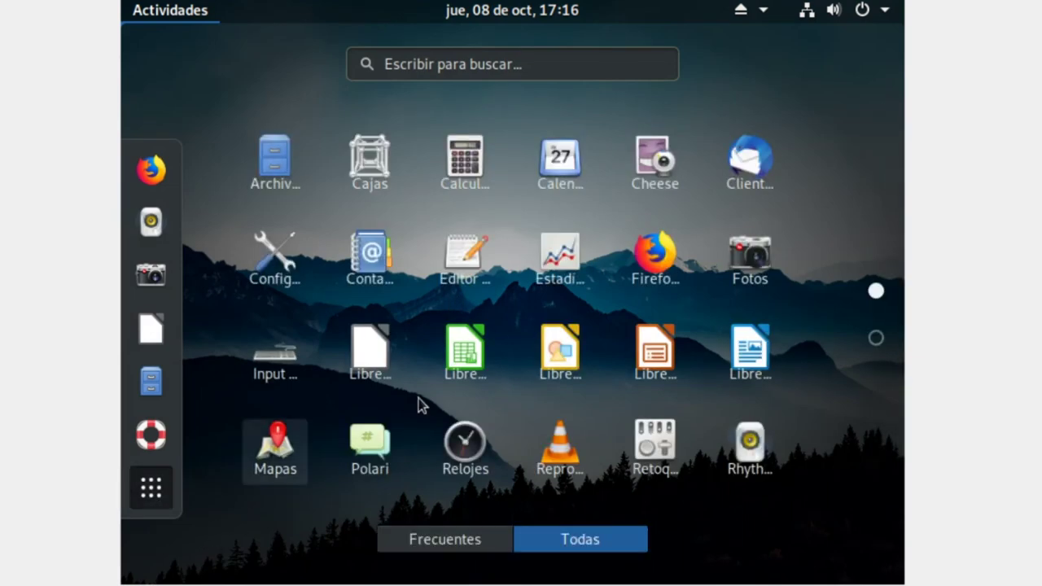
scroll(547, 332, down, 1)
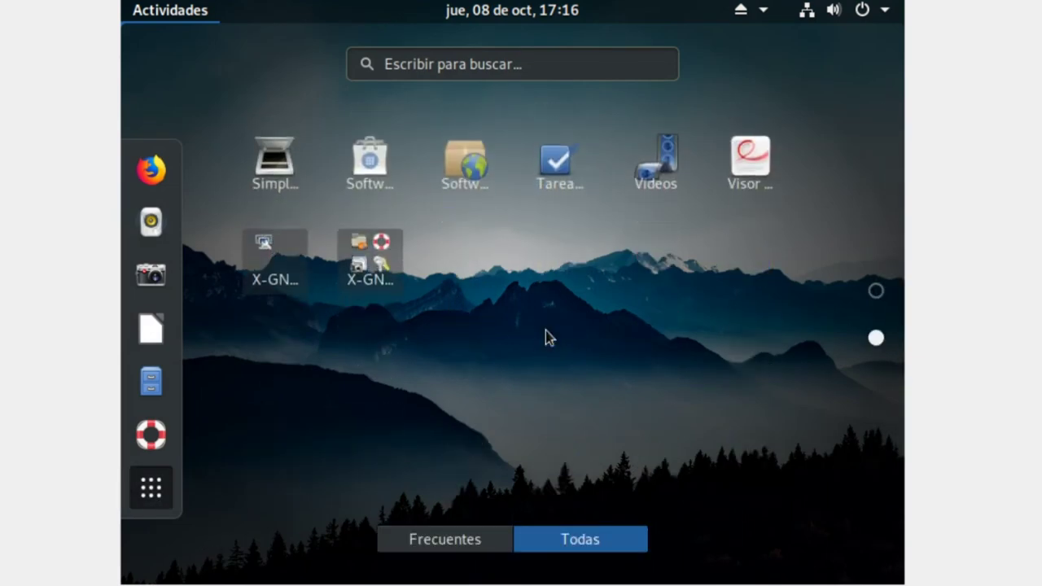
click(296, 259)
click(273, 378)
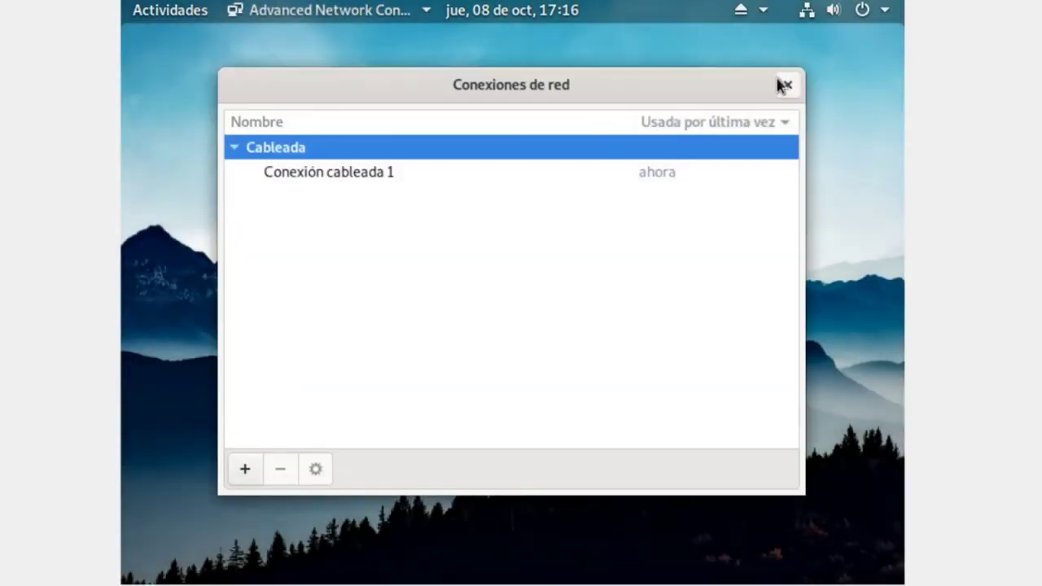
click(786, 84)
click(144, 16)
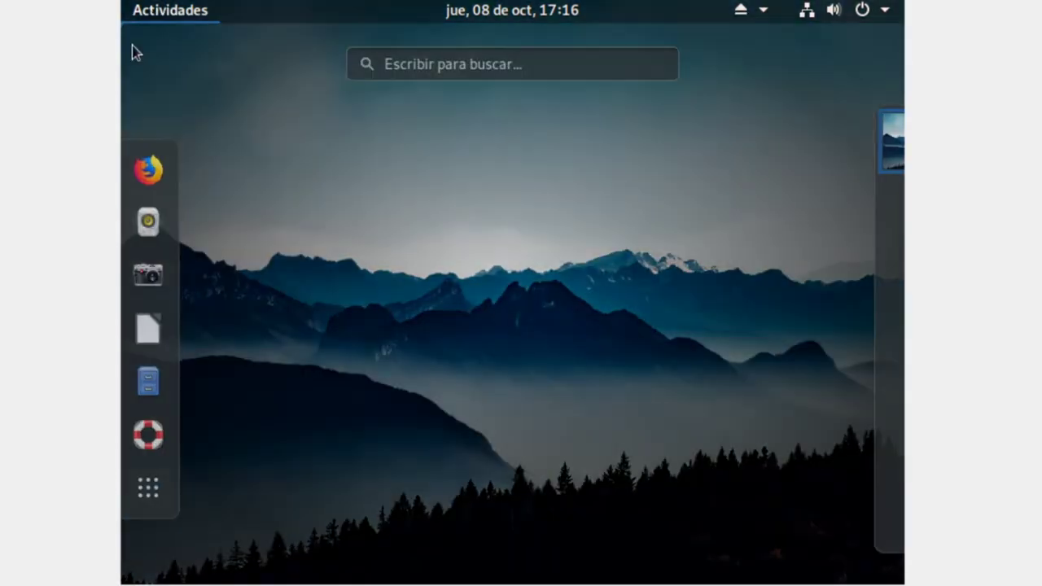
click(151, 486)
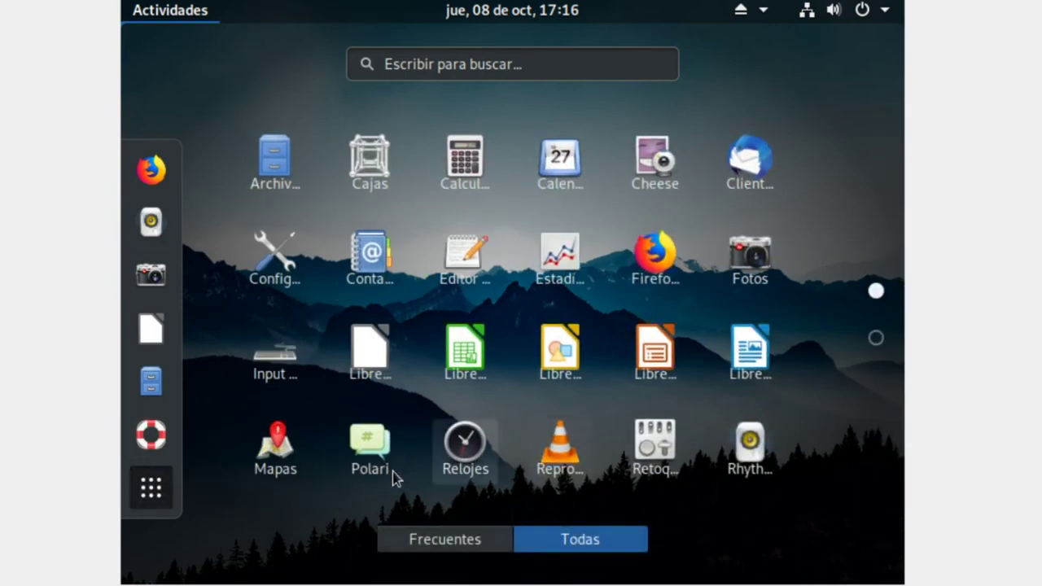
scroll(705, 425, down, 1)
click(390, 259)
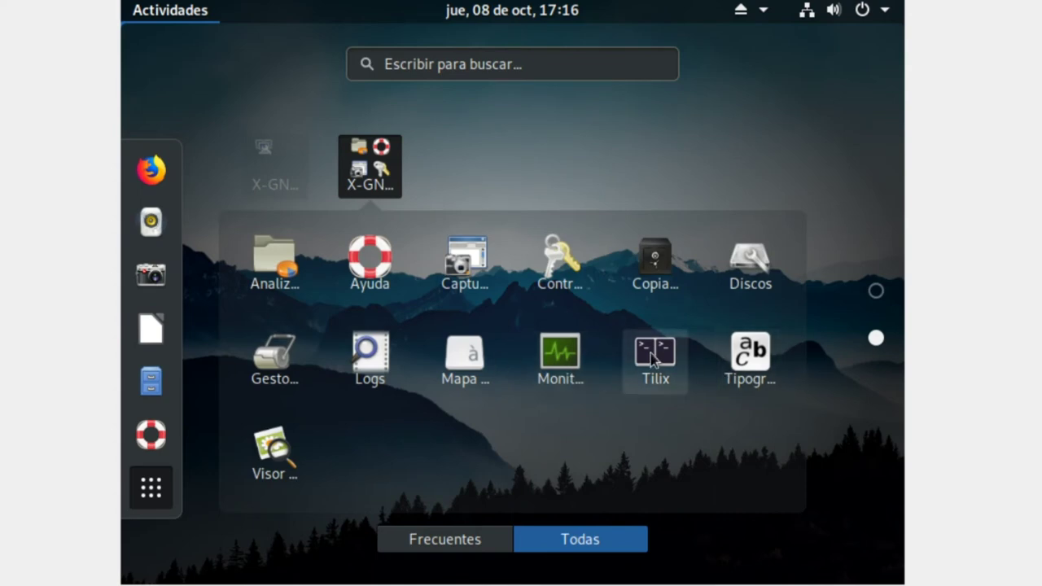
click(575, 373)
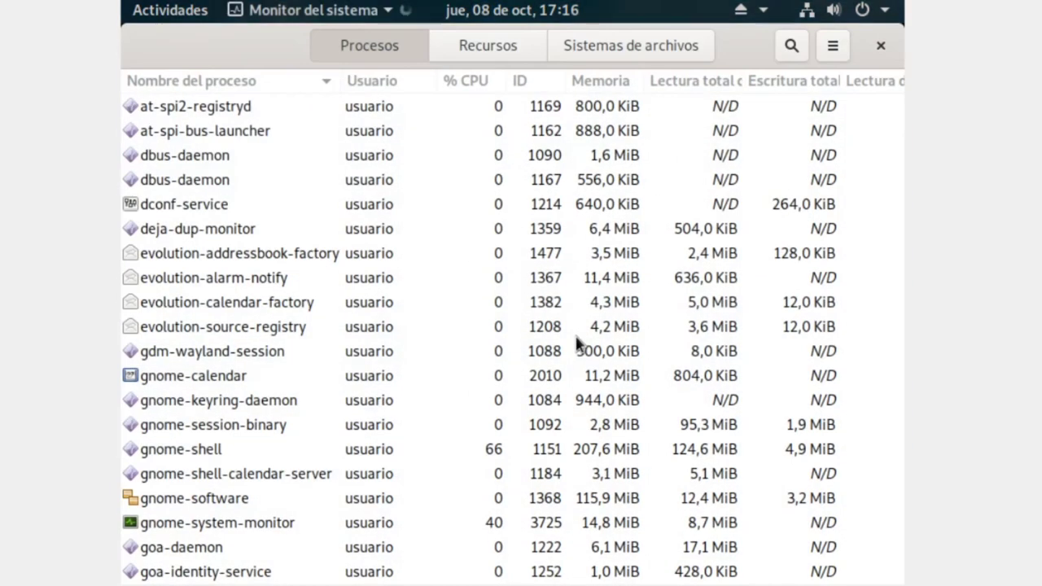
drag(765, 43, 798, 44)
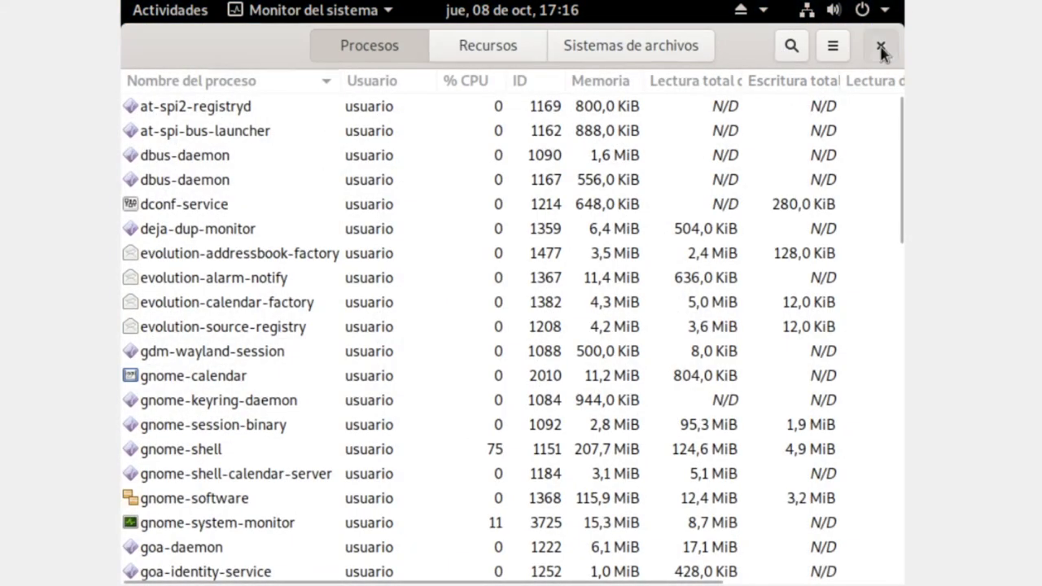
click(880, 47)
click(175, 10)
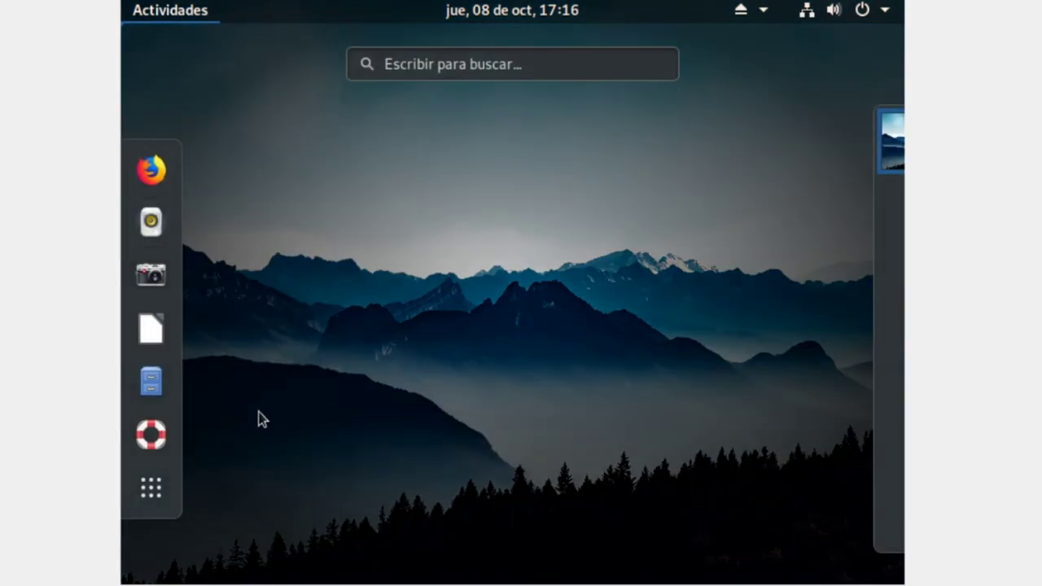
- Launch the Disk Usage Analyzer from the X-GNOME utilities folder and close it
click(150, 487)
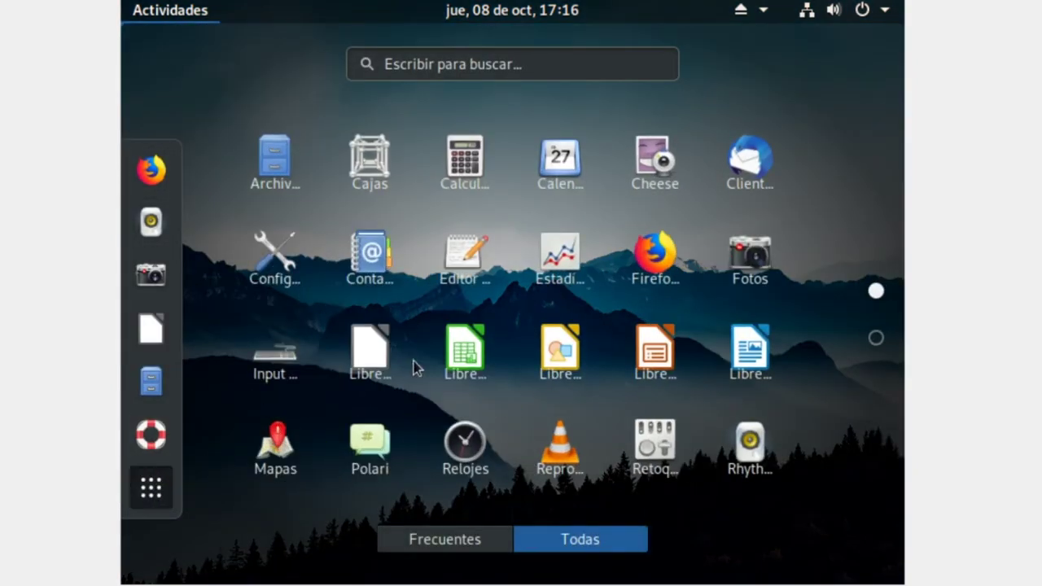
scroll(676, 383, down, 1)
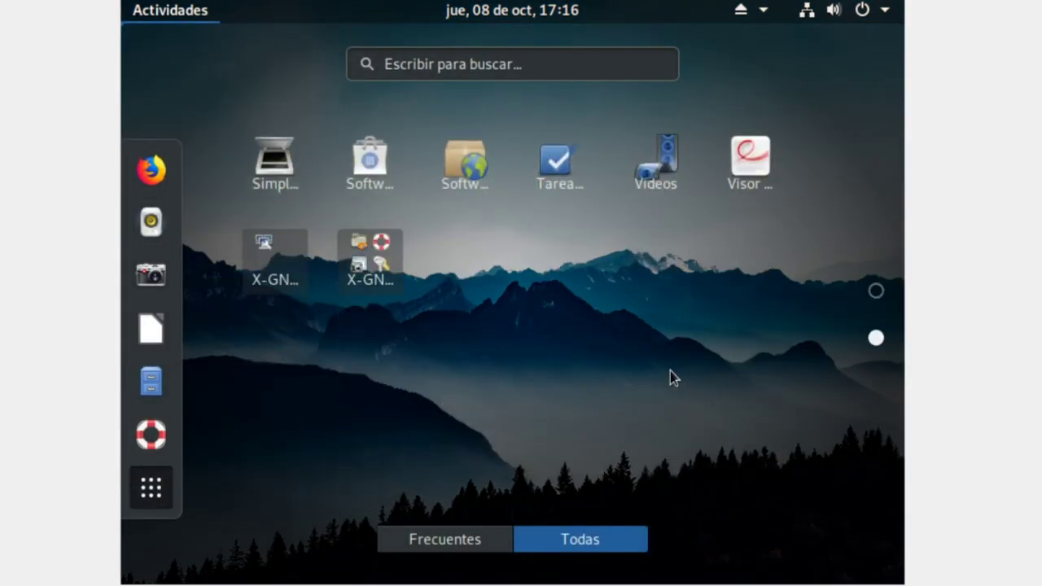
click(370, 261)
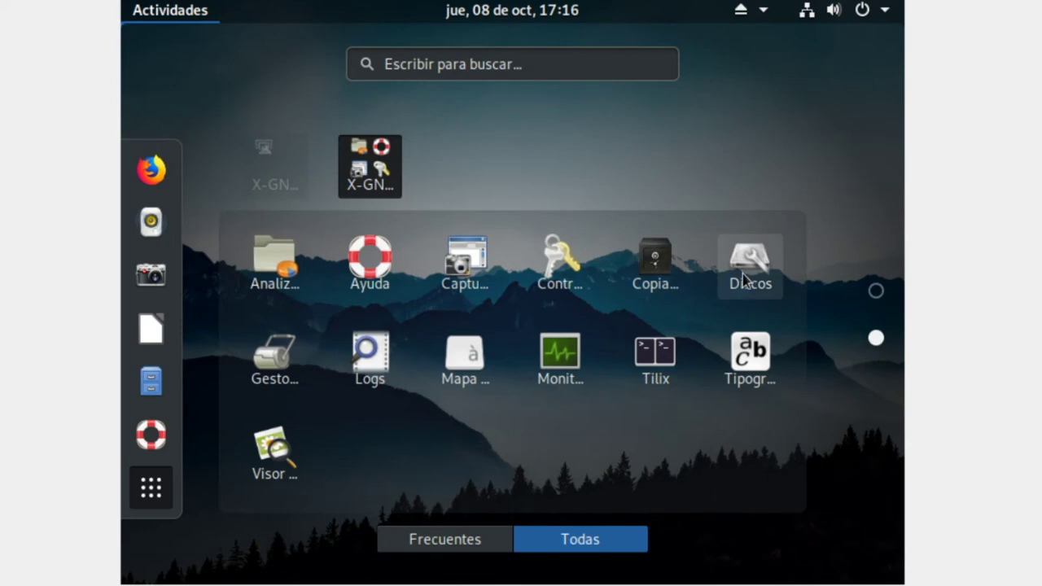
click(274, 259)
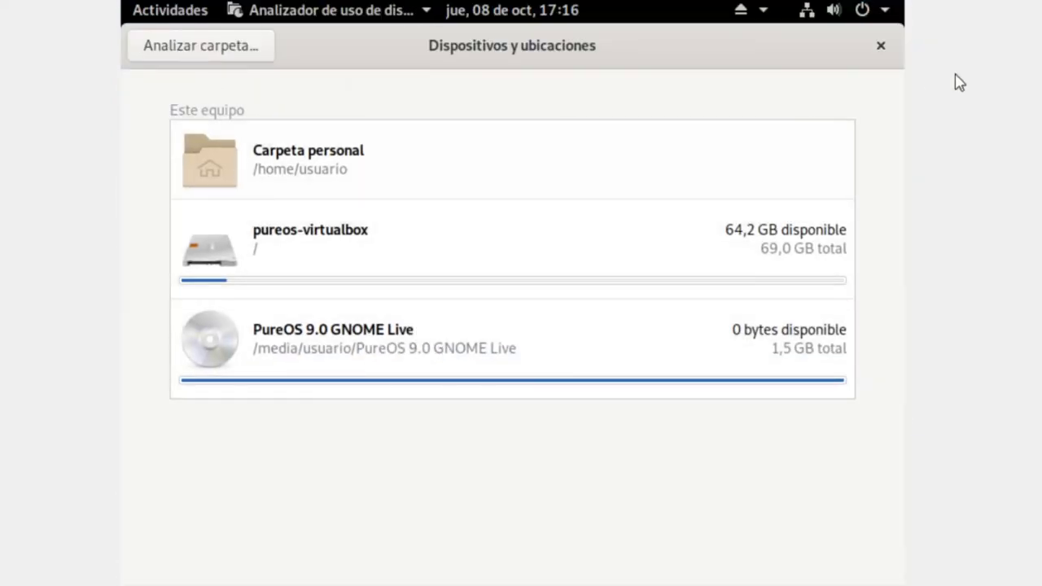
click(880, 46)
click(171, 11)
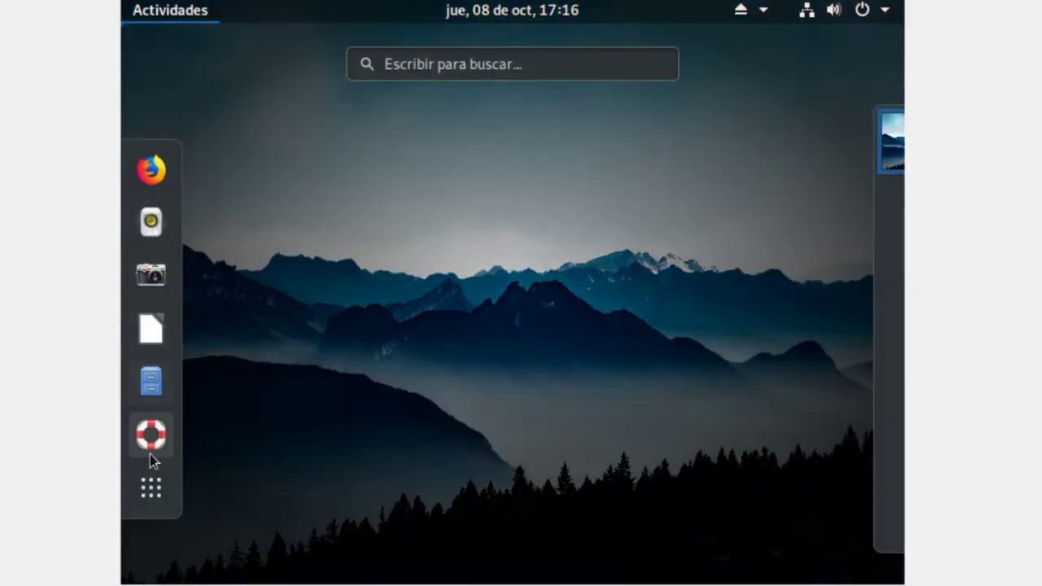
- Launch Logs from the utilities folder, quit it, and reopen the applications grid
click(153, 480)
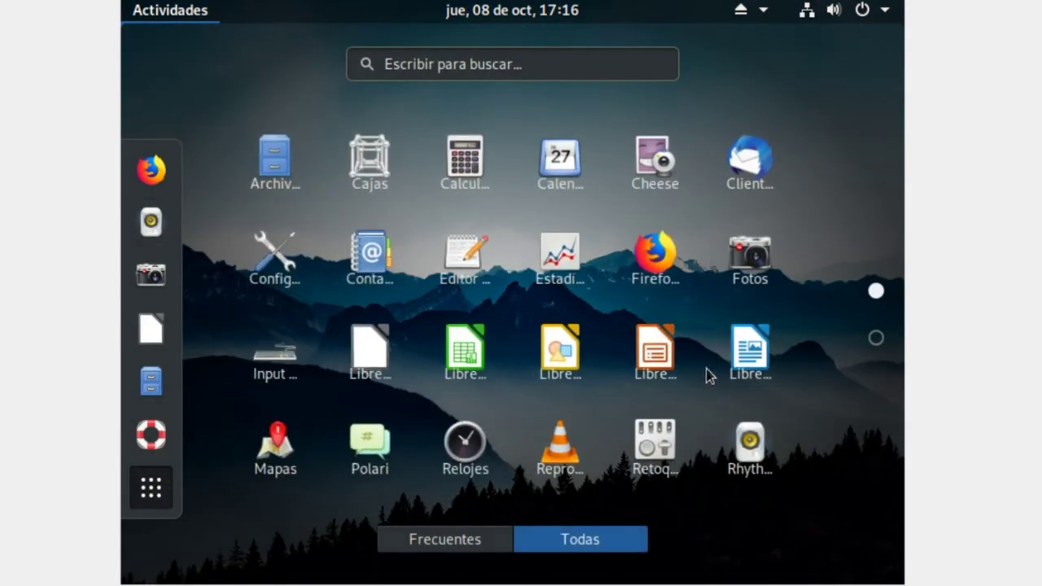
scroll(717, 366, down, 1)
click(371, 259)
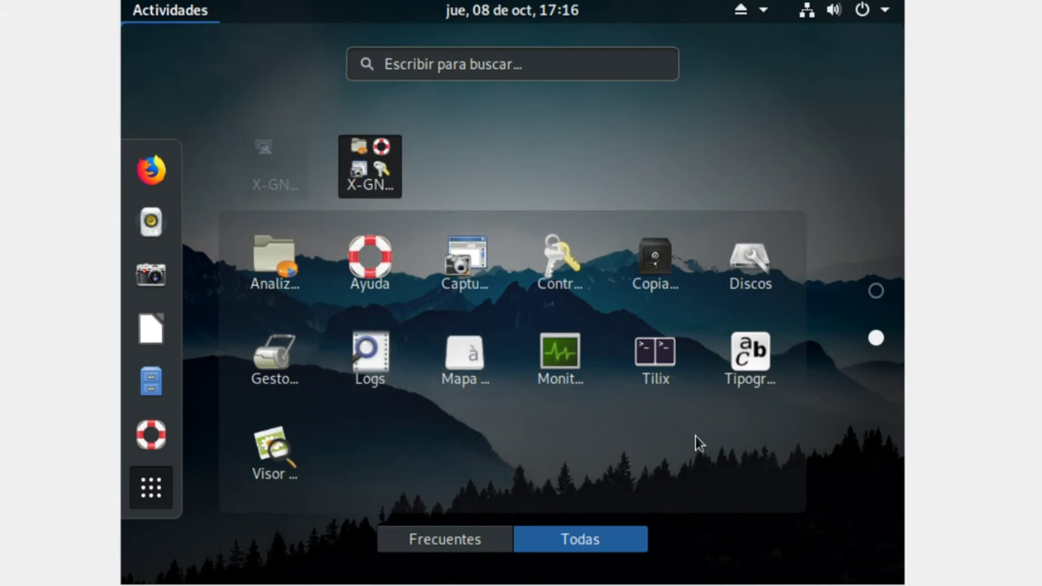
click(366, 358)
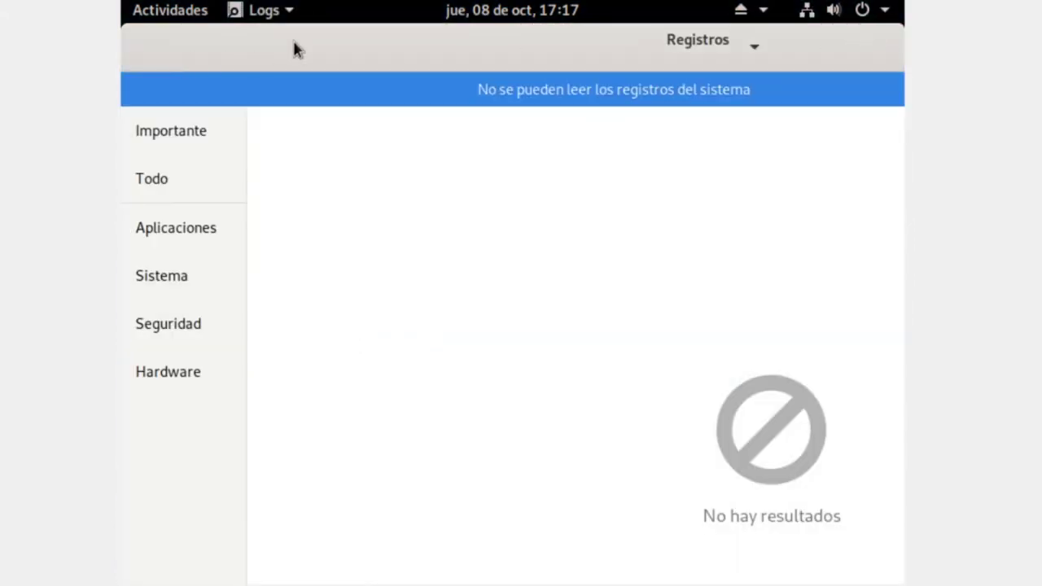
key(ctrl+q)
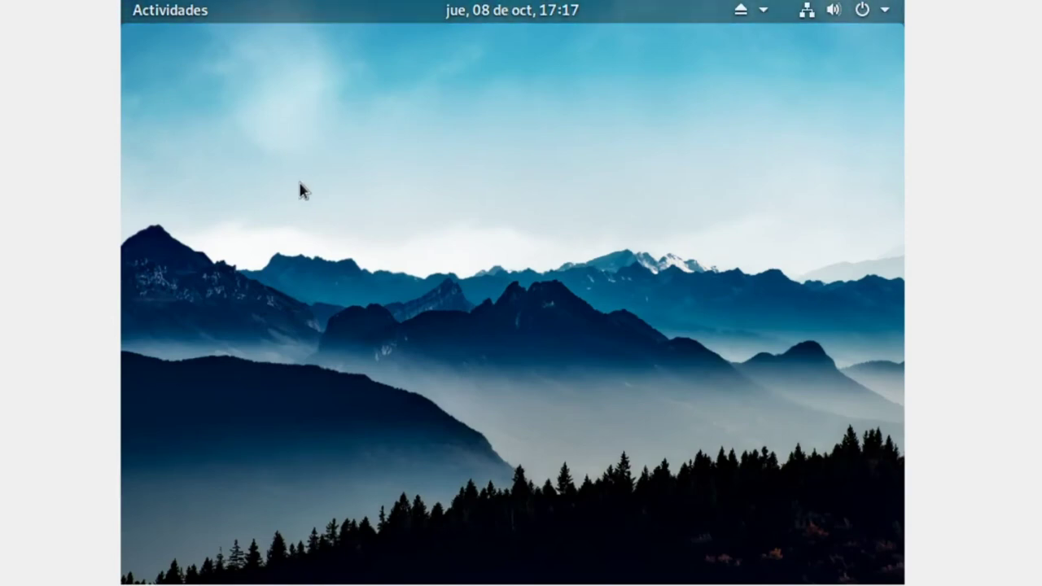
click(201, 10)
click(151, 486)
scroll(628, 329, down, 1)
scroll(628, 323, up, 1)
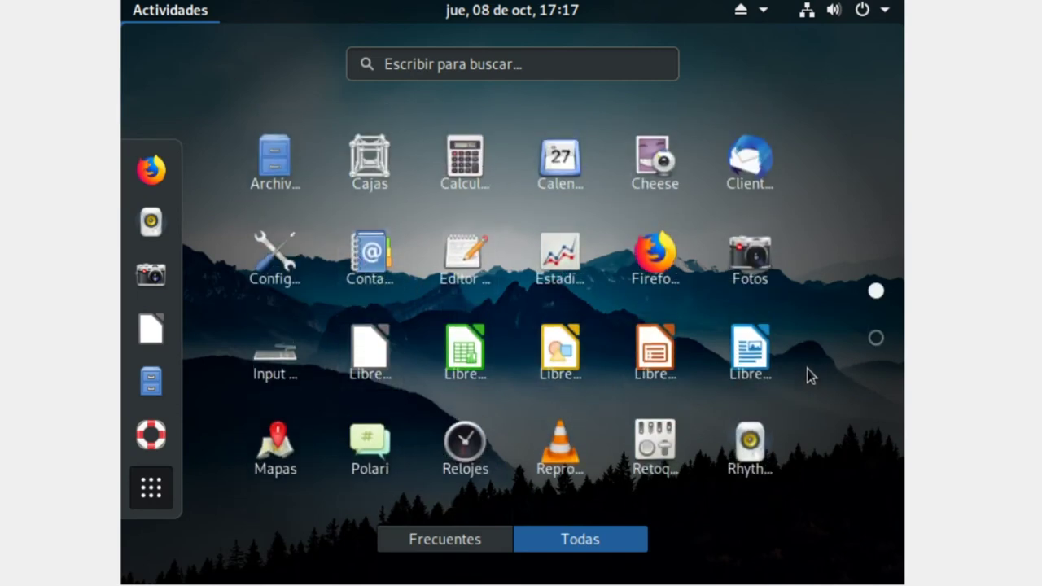
- Launch GNOME Tweaks and browse its Apariencia, Barra superior, Extensiones and Teclado y ratón sections
click(656, 446)
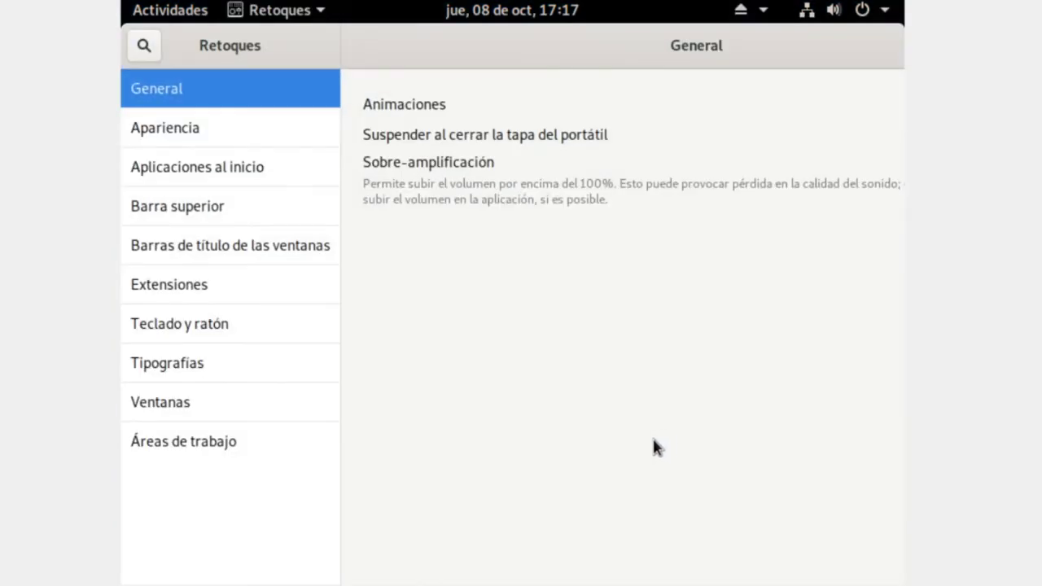
click(234, 140)
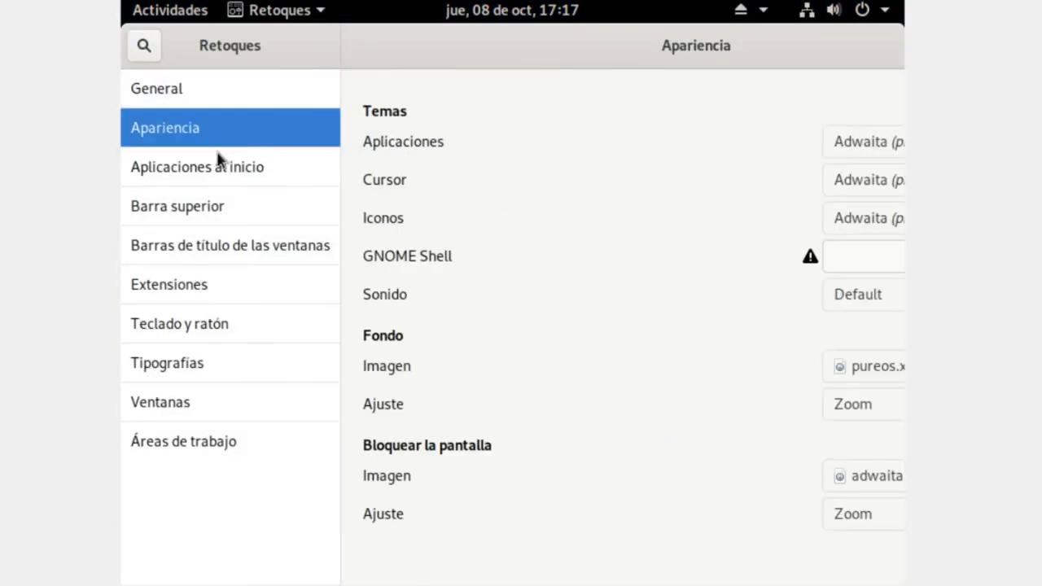
click(187, 181)
click(239, 208)
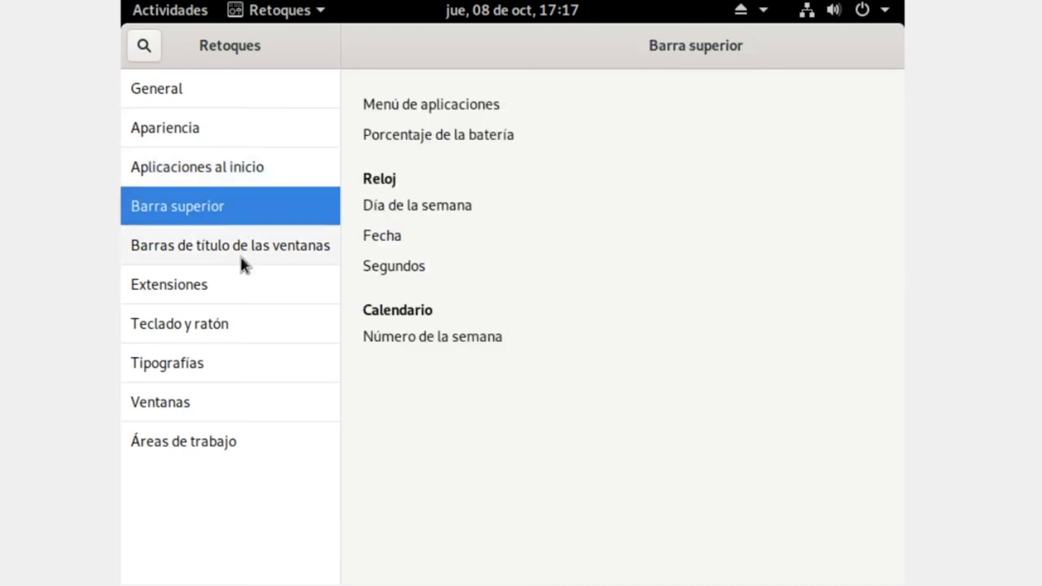
click(239, 253)
click(232, 295)
click(207, 334)
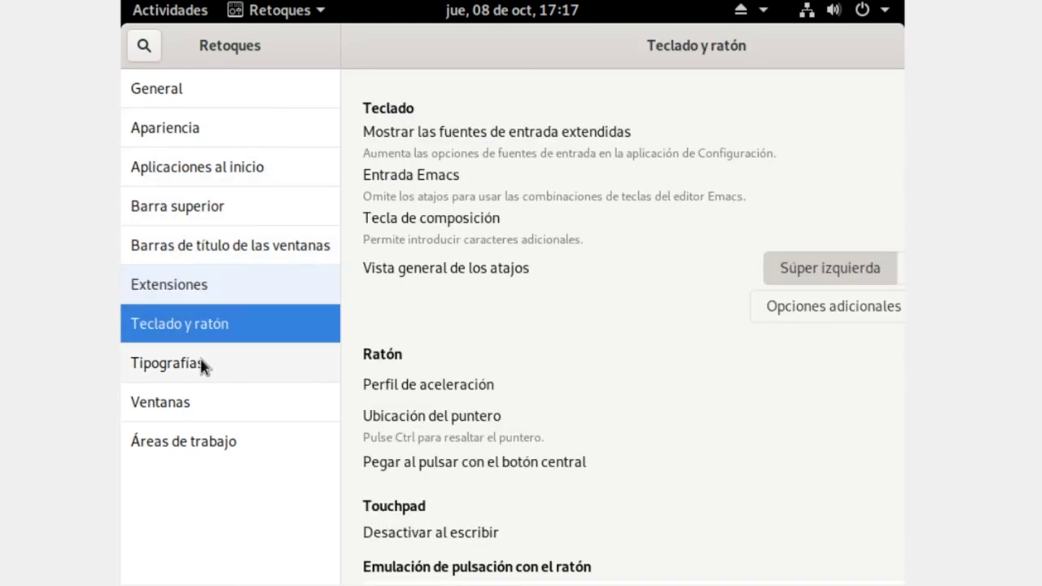
- In the window title bar settings, keep middle-click as None and place buttons on the left
click(273, 250)
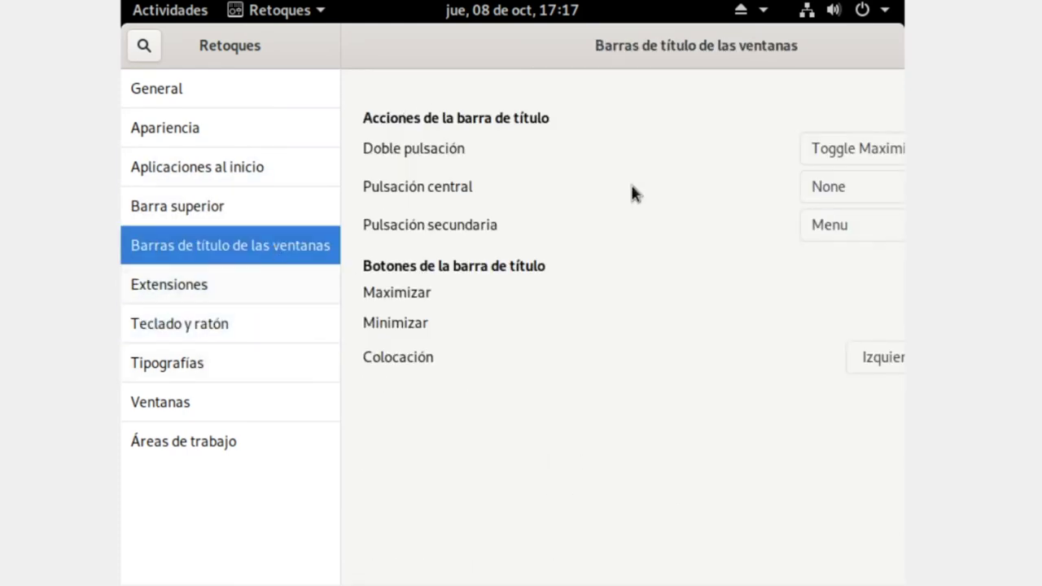
click(855, 187)
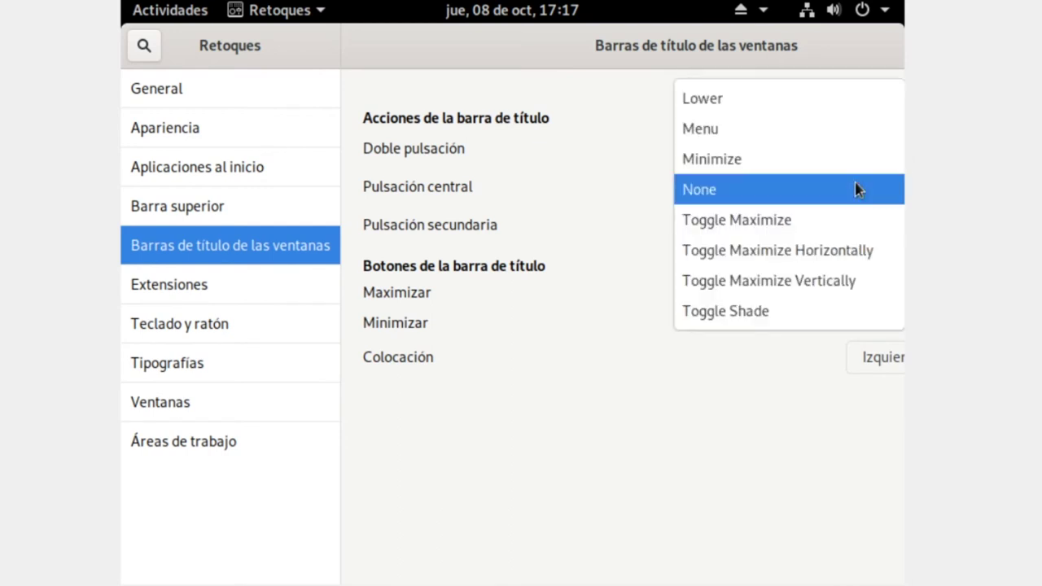
click(856, 189)
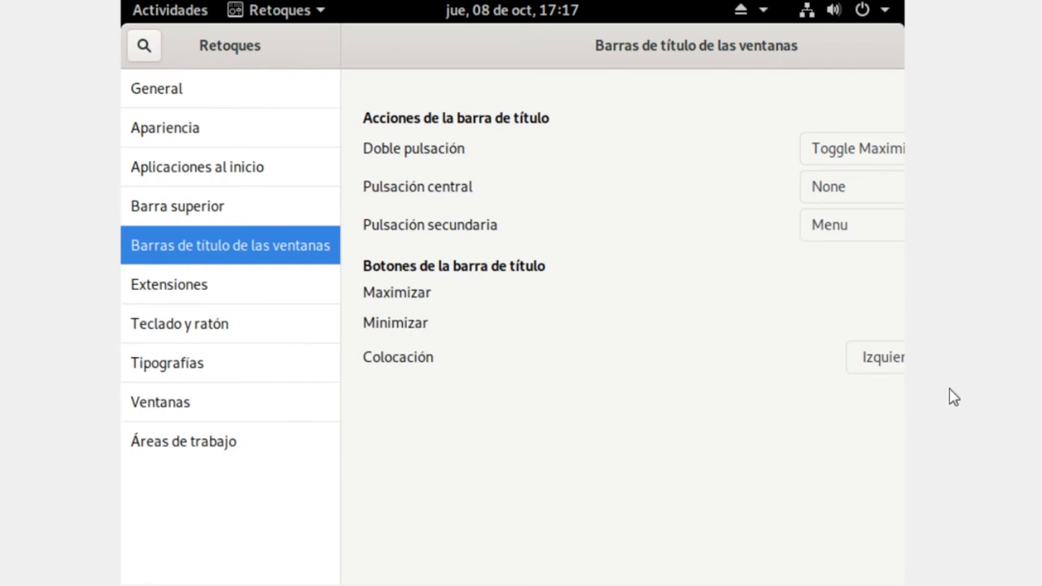
click(891, 362)
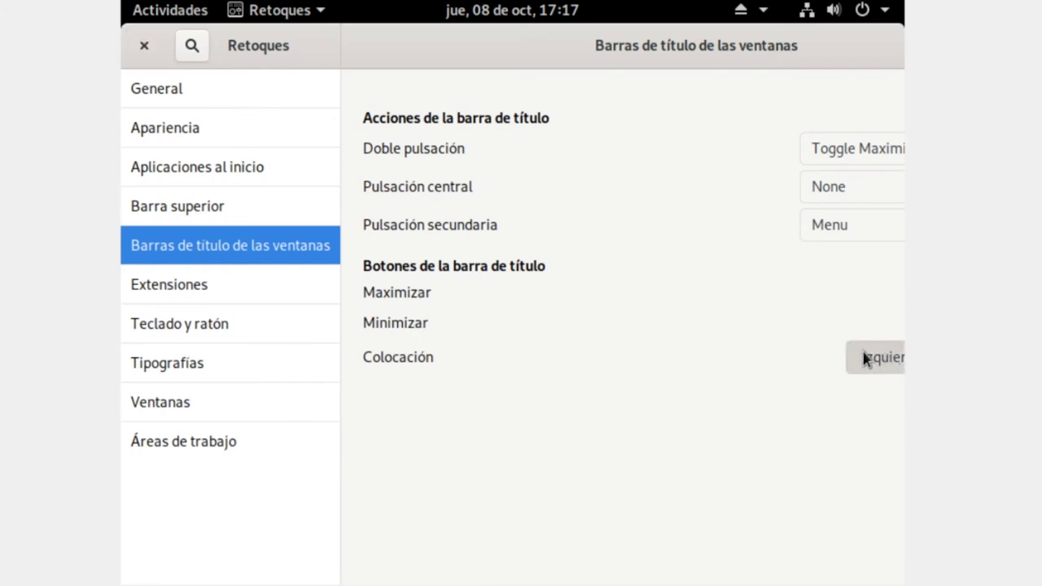
- Unmaximize Tweaks, set title bar button placement to Derecha (right), and close the window
drag(803, 44, 489, 99)
click(674, 424)
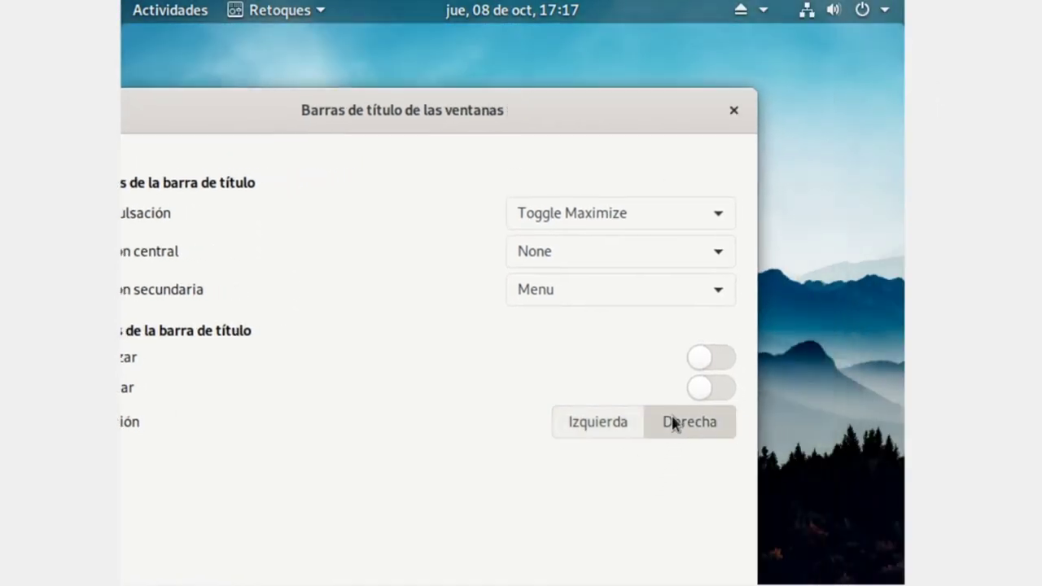
drag(568, 124, 532, 77)
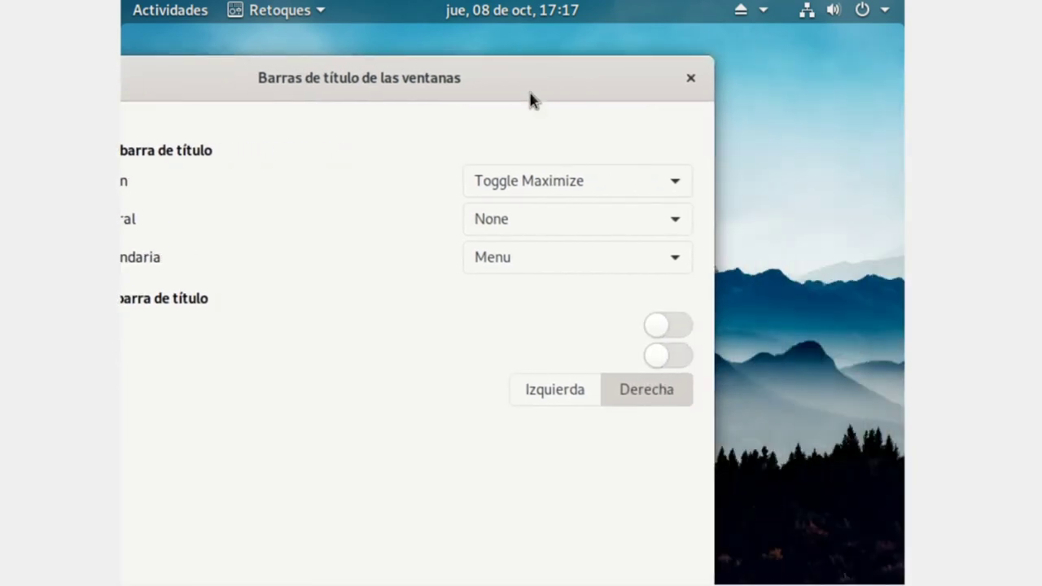
click(586, 395)
click(643, 399)
click(691, 79)
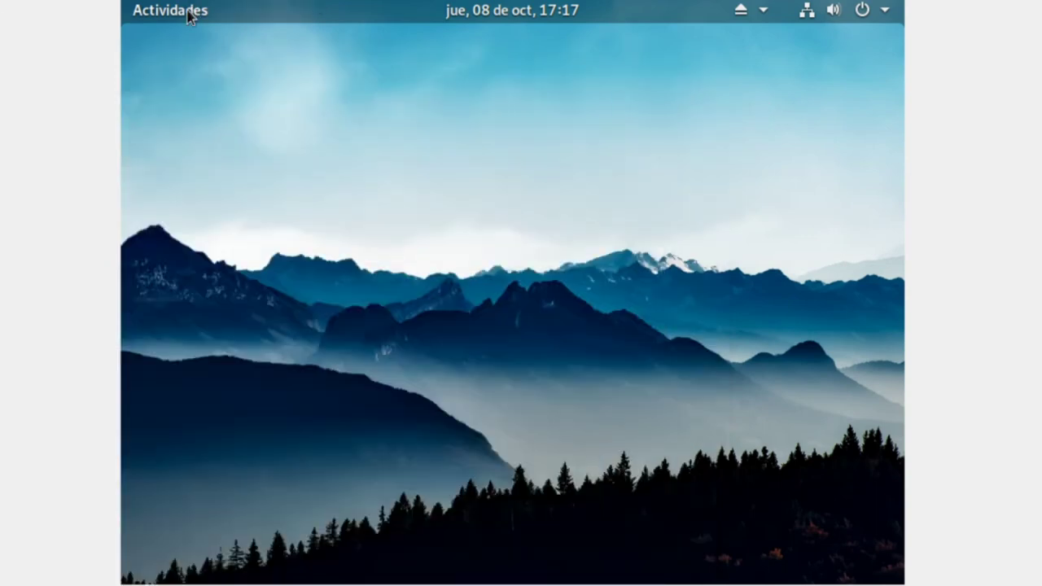
- Launch Firefox and view its privacy notice tab
click(190, 13)
click(152, 170)
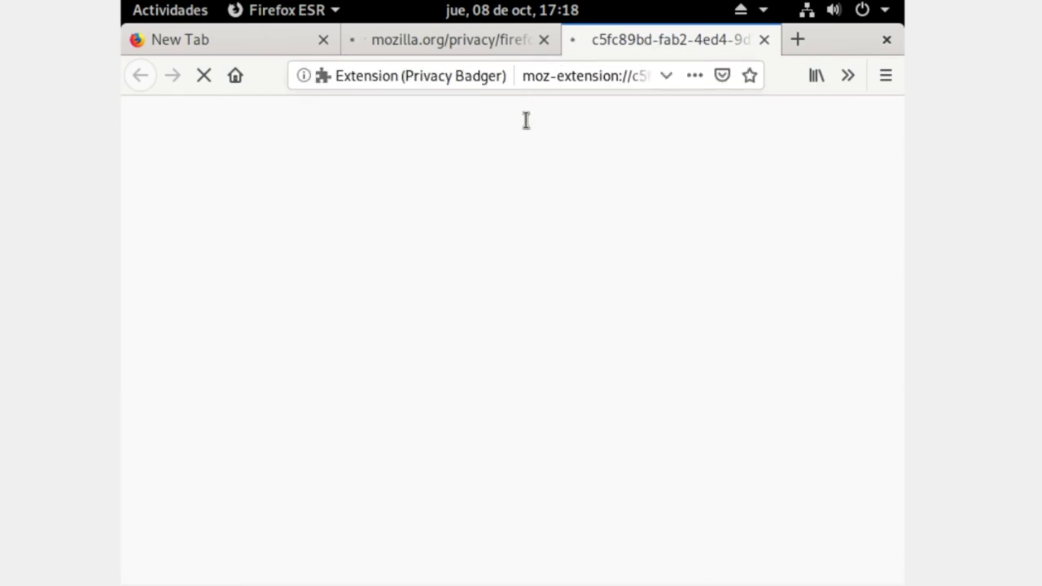
scroll(562, 435, down, 2)
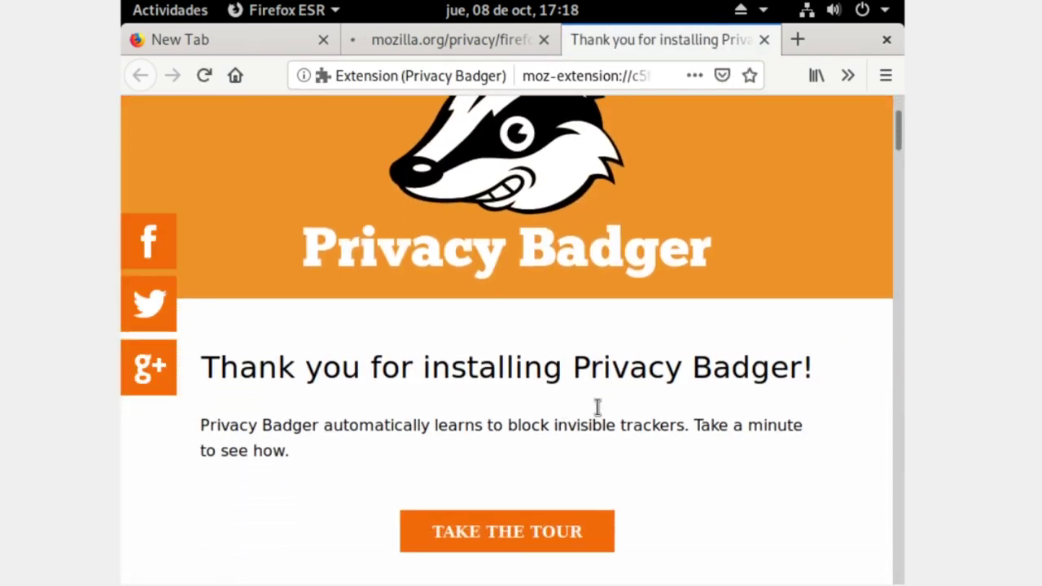
scroll(602, 411, up, 2)
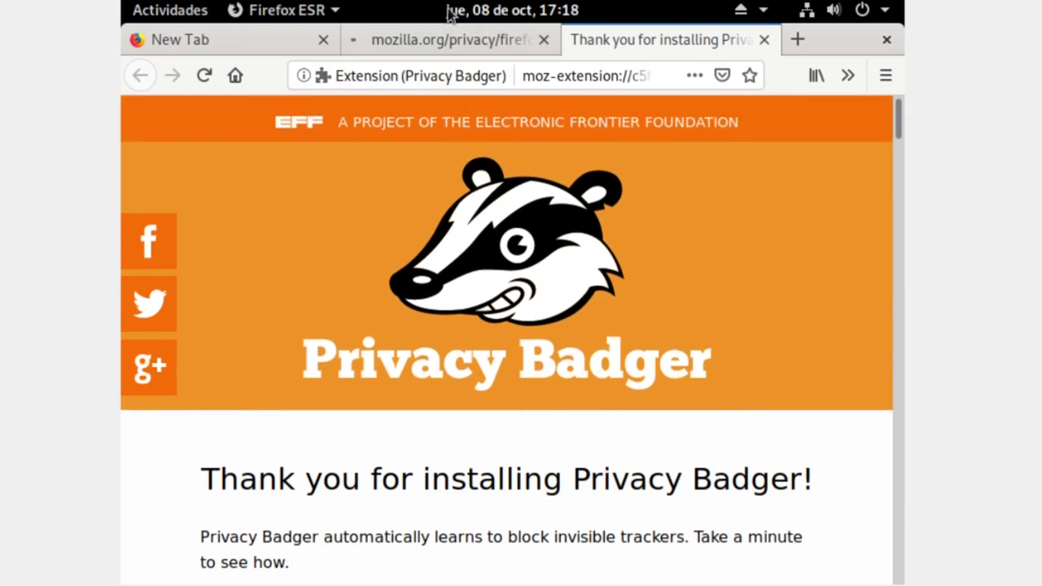
click(441, 31)
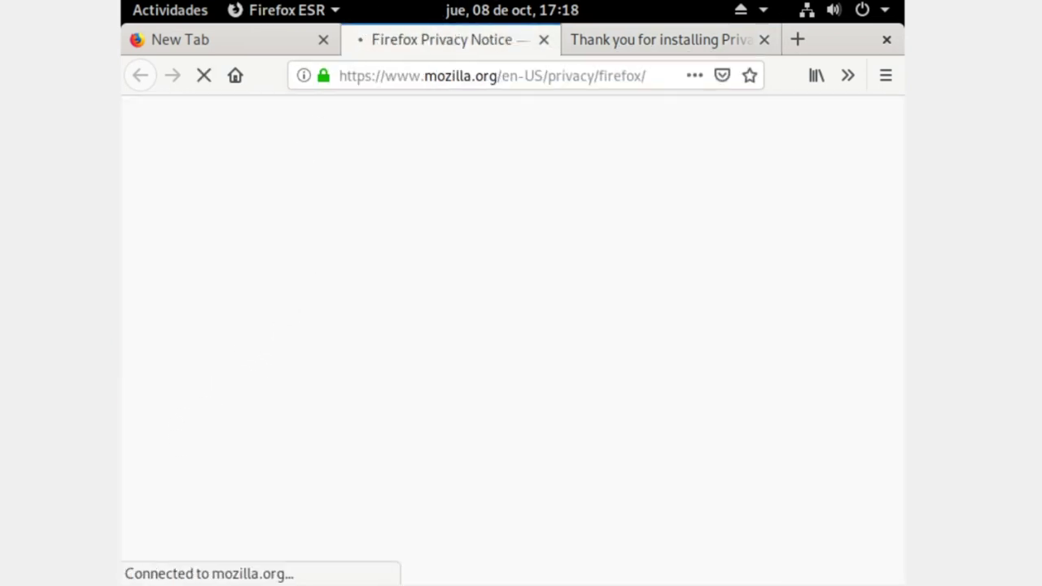
scroll(598, 366, down, 1)
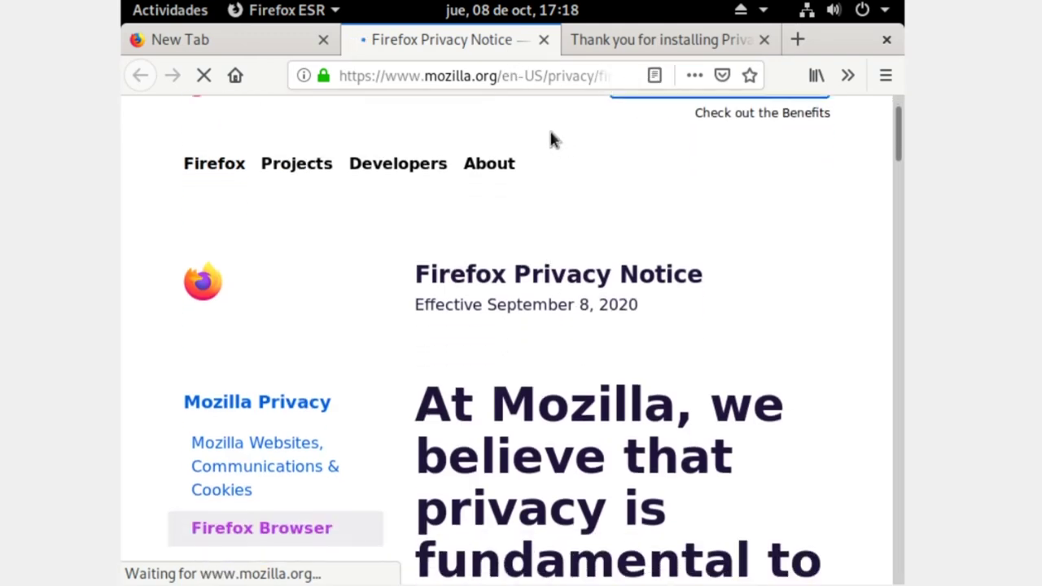
- Search Google for 'hola mundo' and accept Google's cookie consent
click(494, 72)
text(hola)
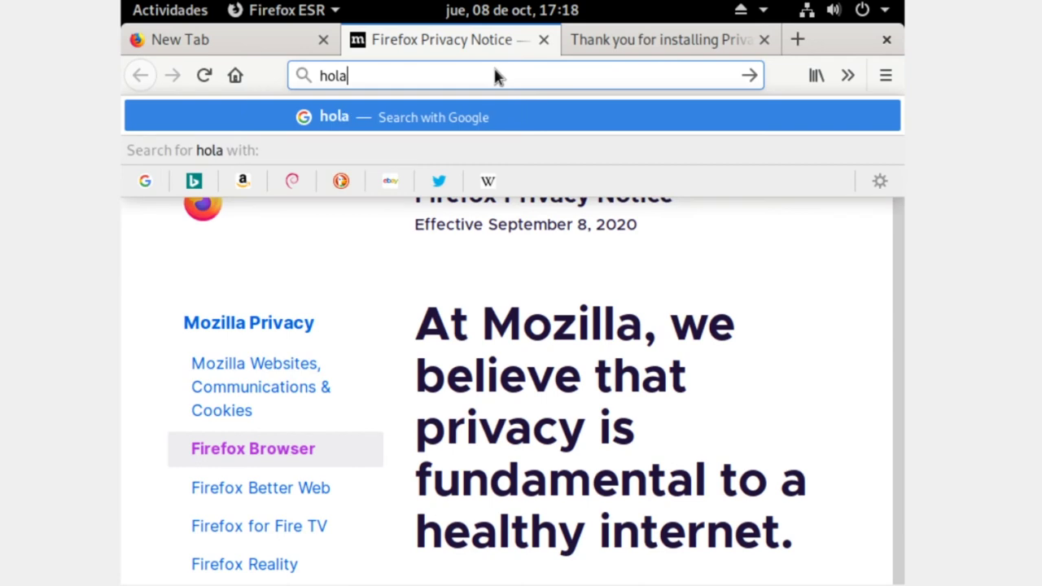
text( mundo)
key(Return)
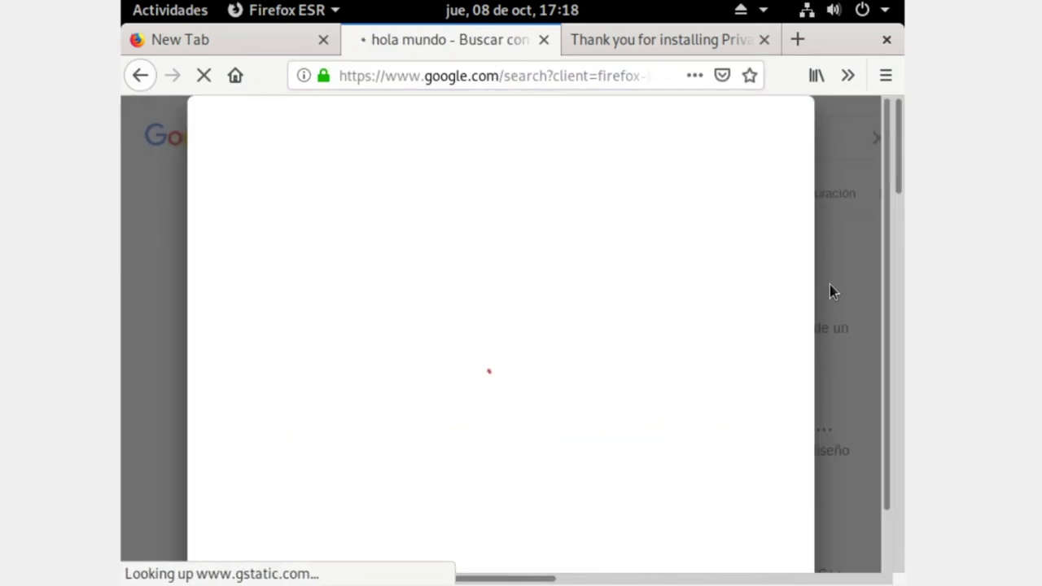
scroll(790, 338, down, 5)
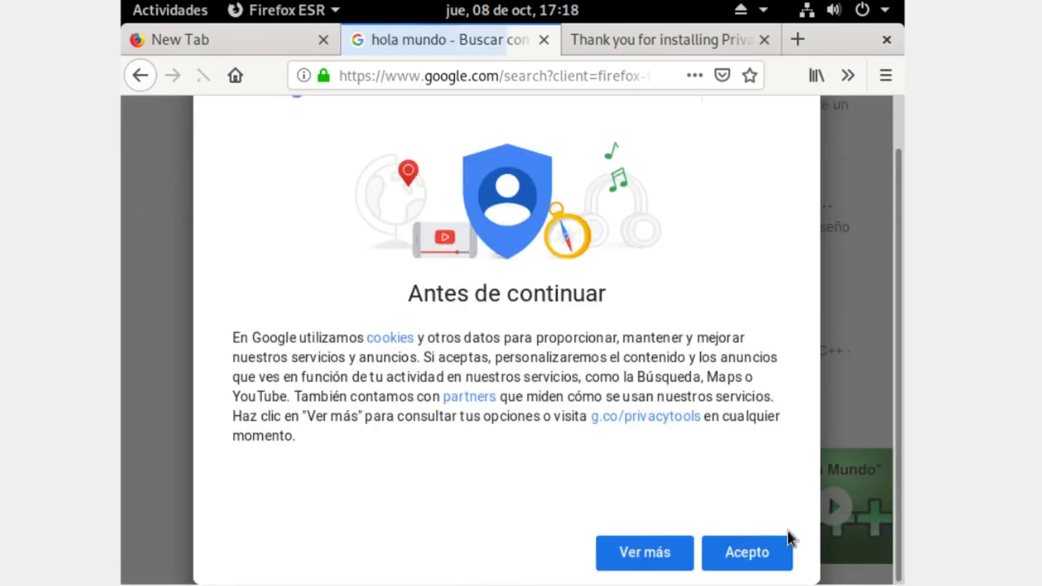
click(773, 553)
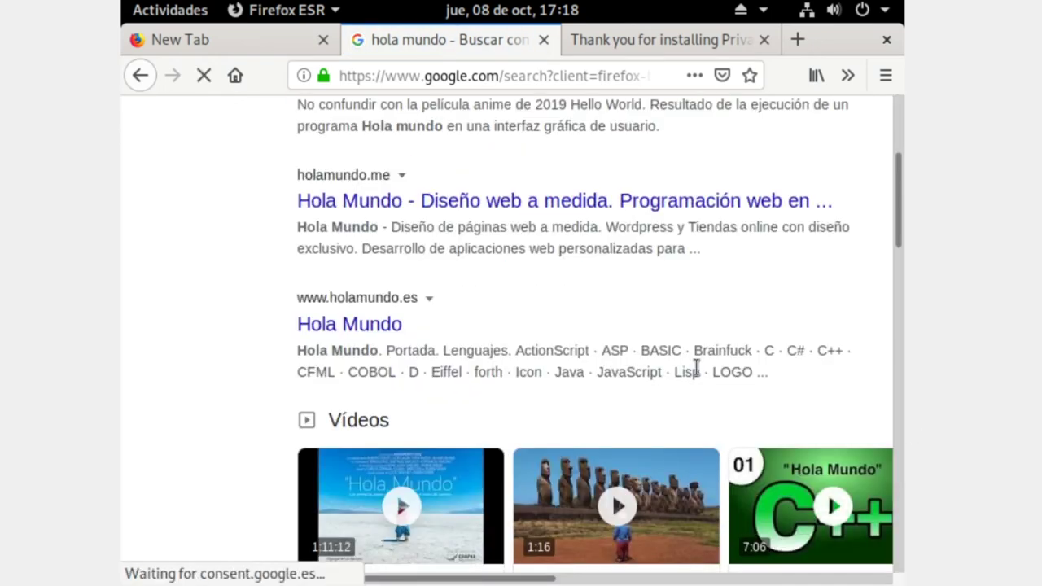
scroll(700, 358, up, 3)
scroll(719, 343, up, 3)
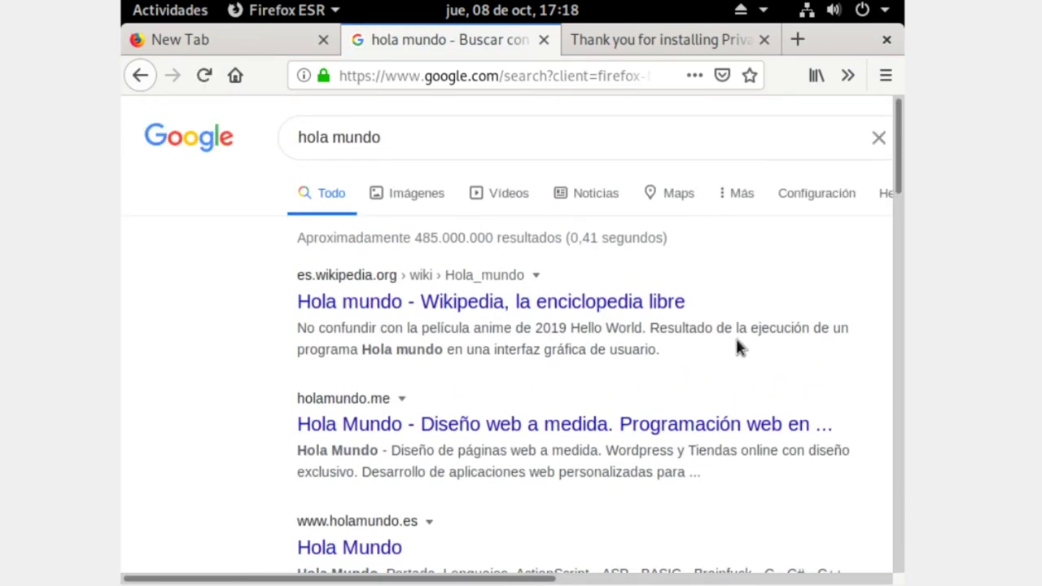
- Quit Firefox, confirming Close Tabs to close all three tabs
right_click(736, 333)
click(206, 317)
click(886, 39)
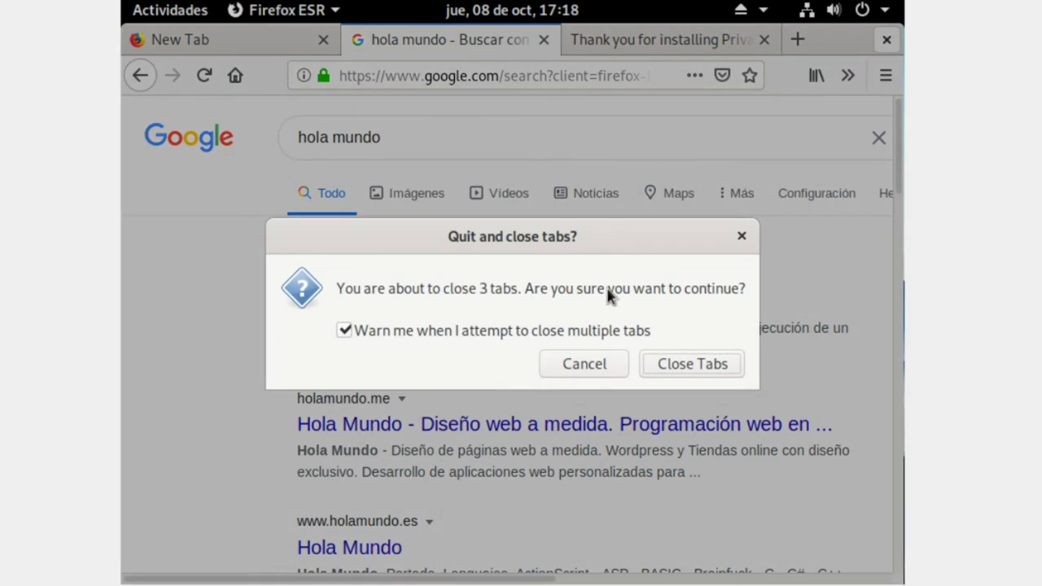
click(683, 364)
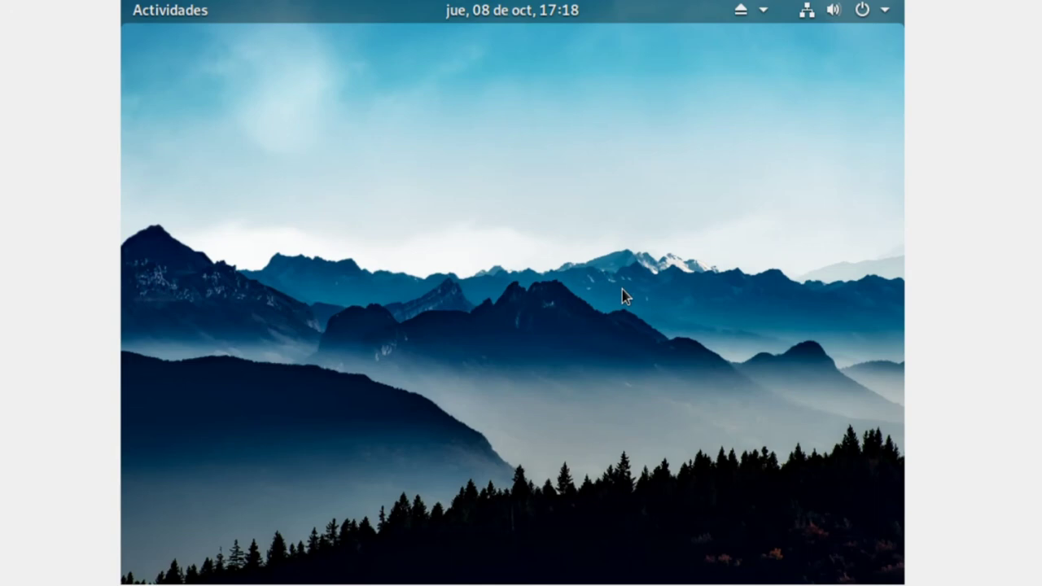
- Launch Estadísticas de energía from the app grid and close it
click(165, 16)
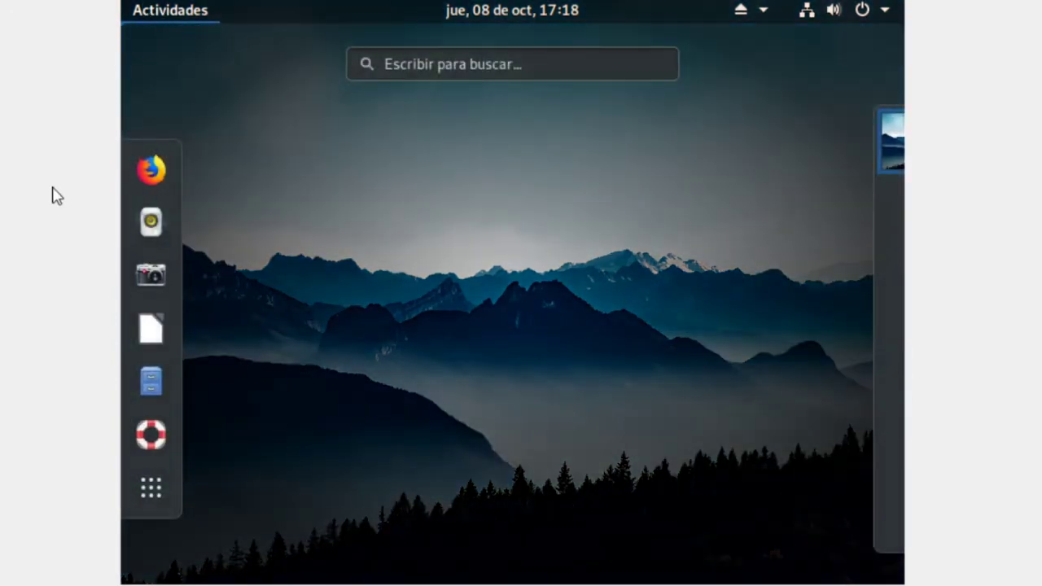
click(149, 489)
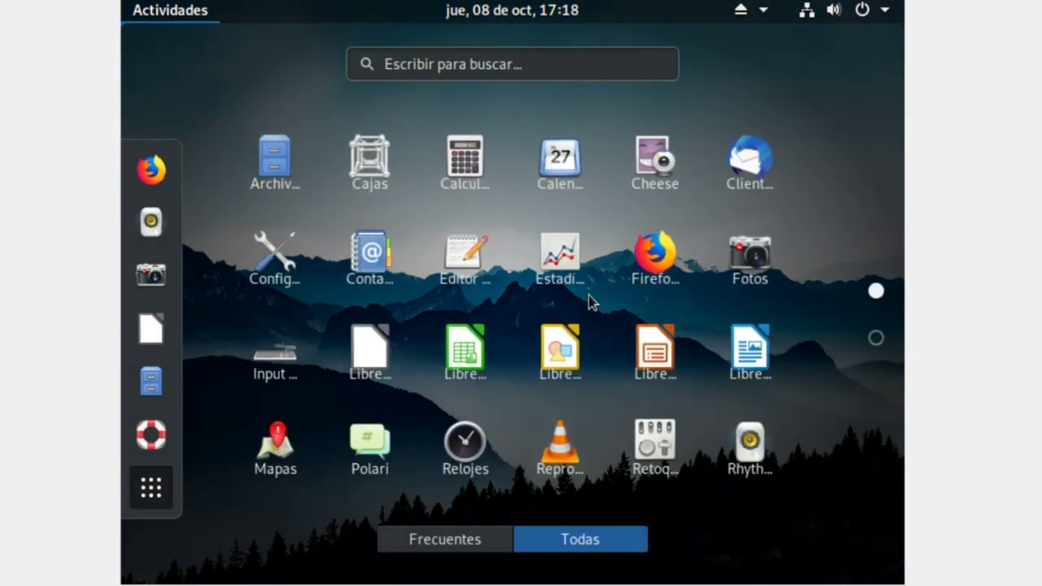
click(565, 265)
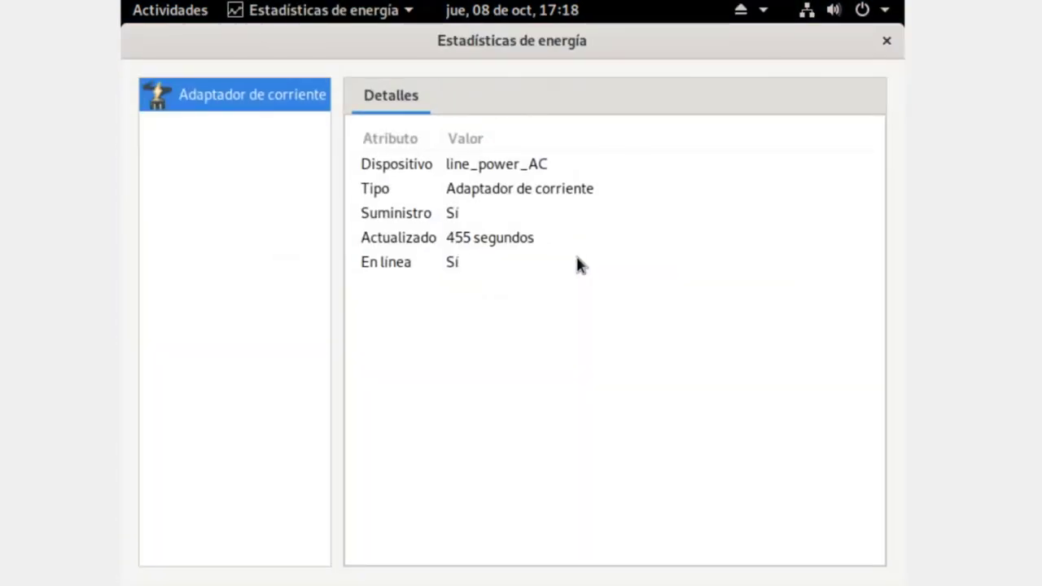
click(887, 40)
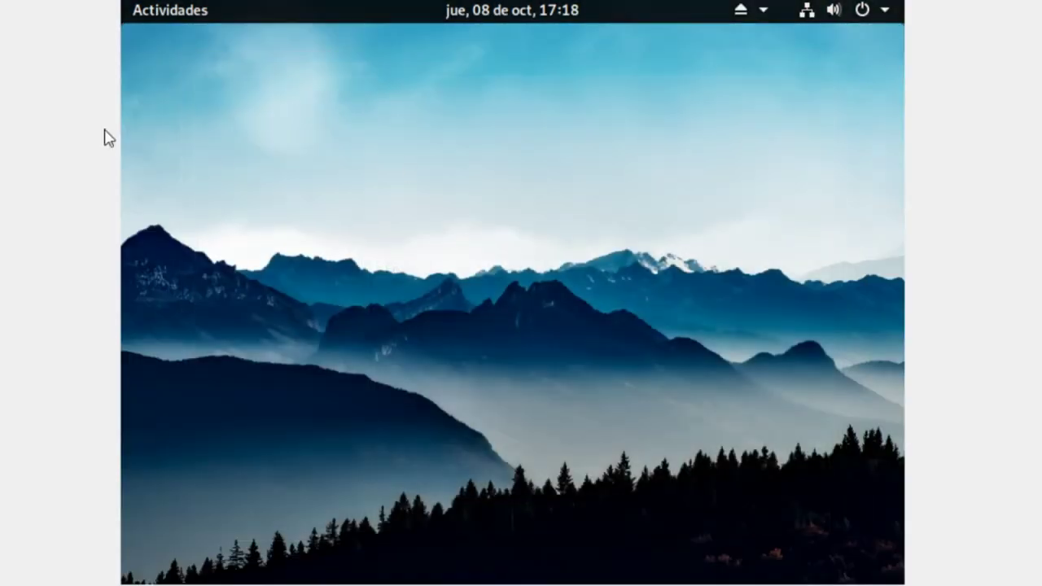
- Launch the Visor de documentos document viewer and close it
click(169, 8)
click(151, 488)
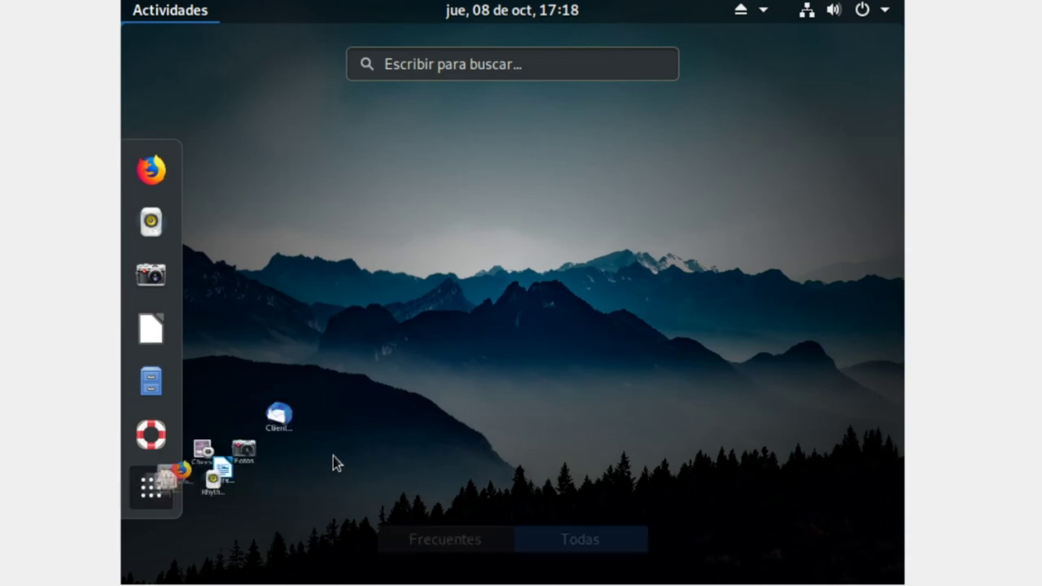
scroll(521, 338, down, 1)
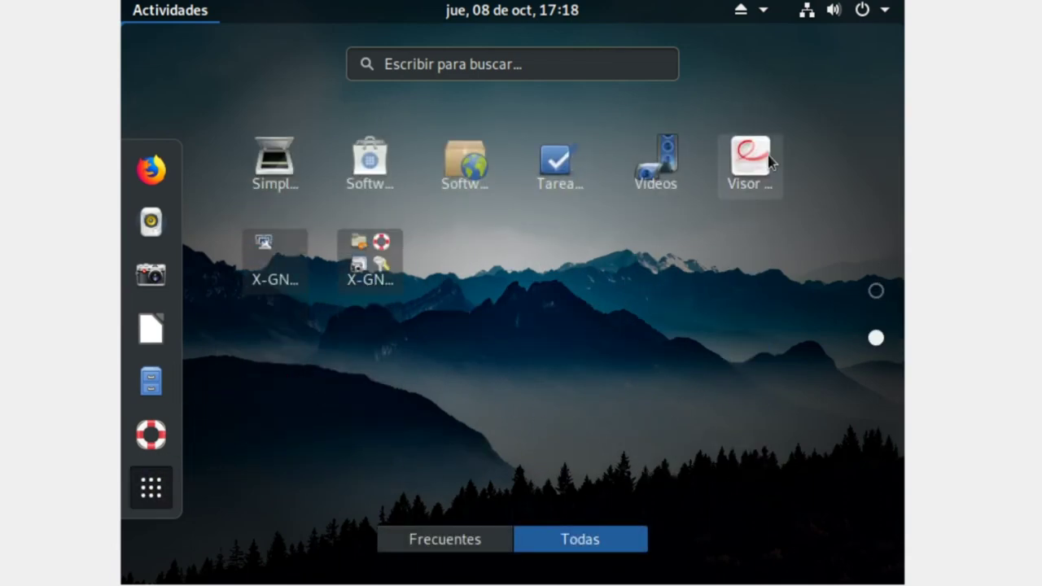
click(741, 169)
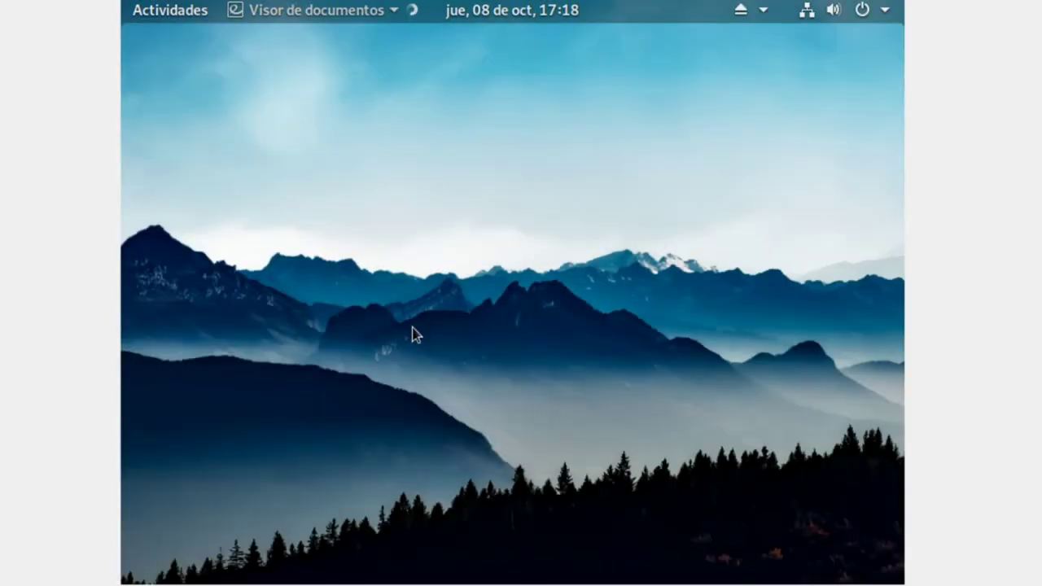
click(873, 47)
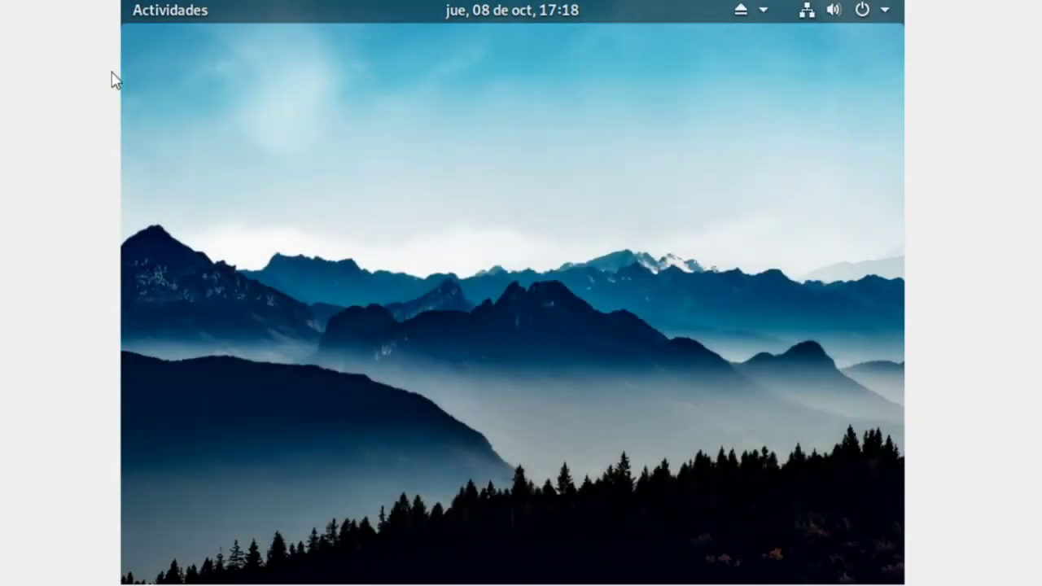
- Browse both pages of the app grid, then type and erase 'gimp' in the search
click(181, 7)
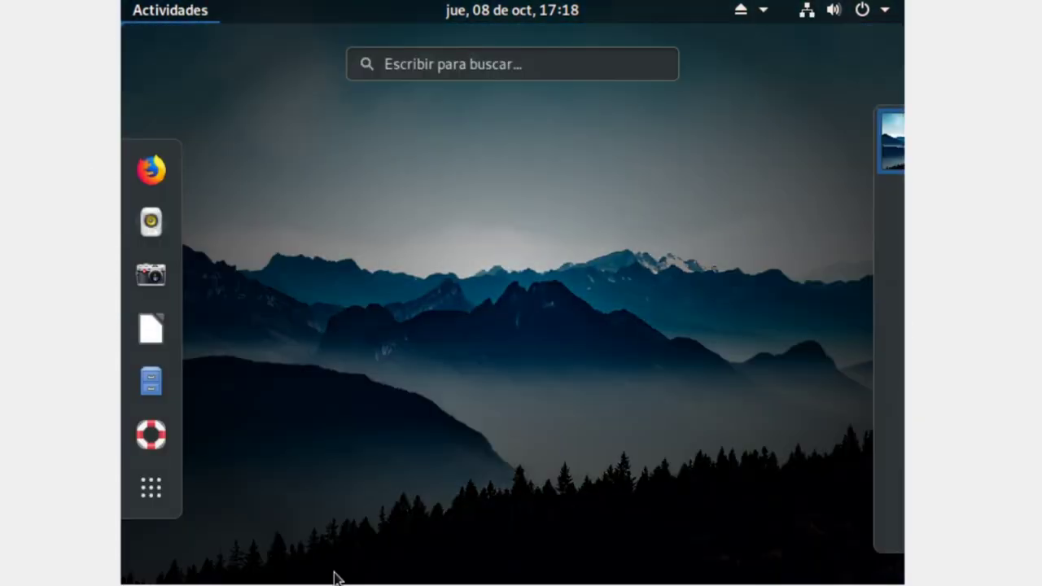
click(153, 492)
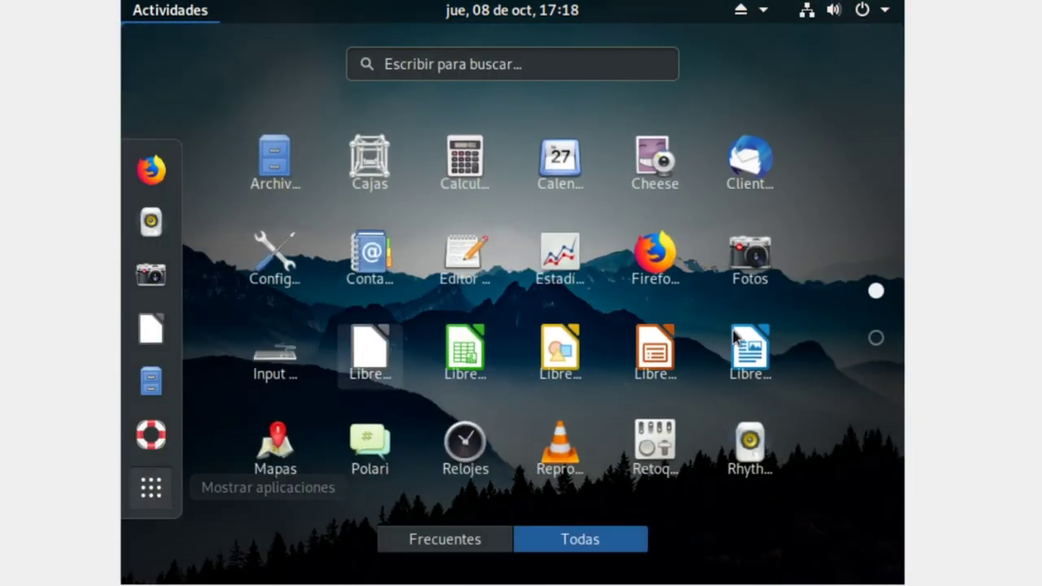
scroll(682, 455, down, 1)
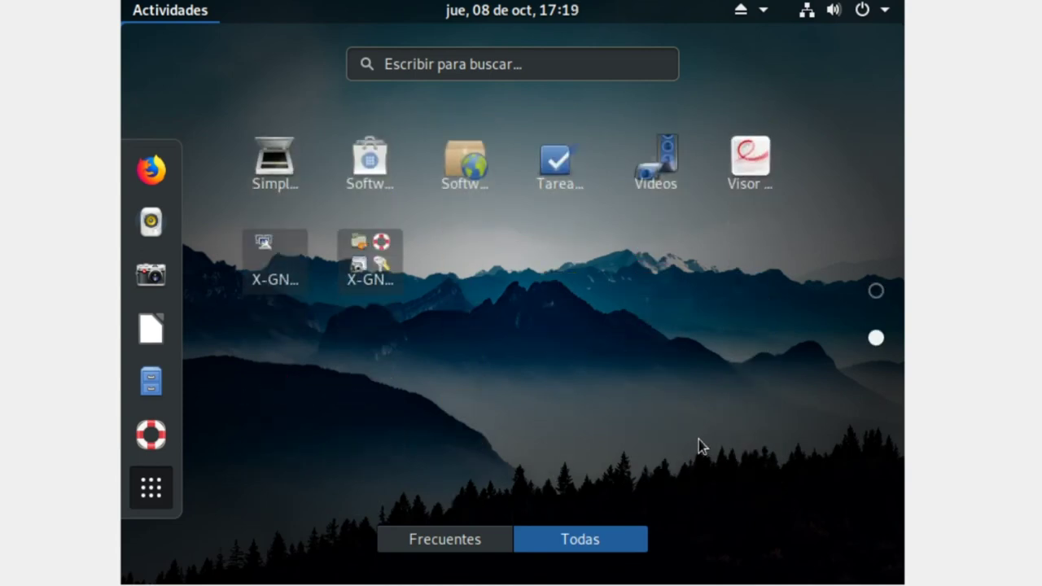
scroll(695, 439, up, 1)
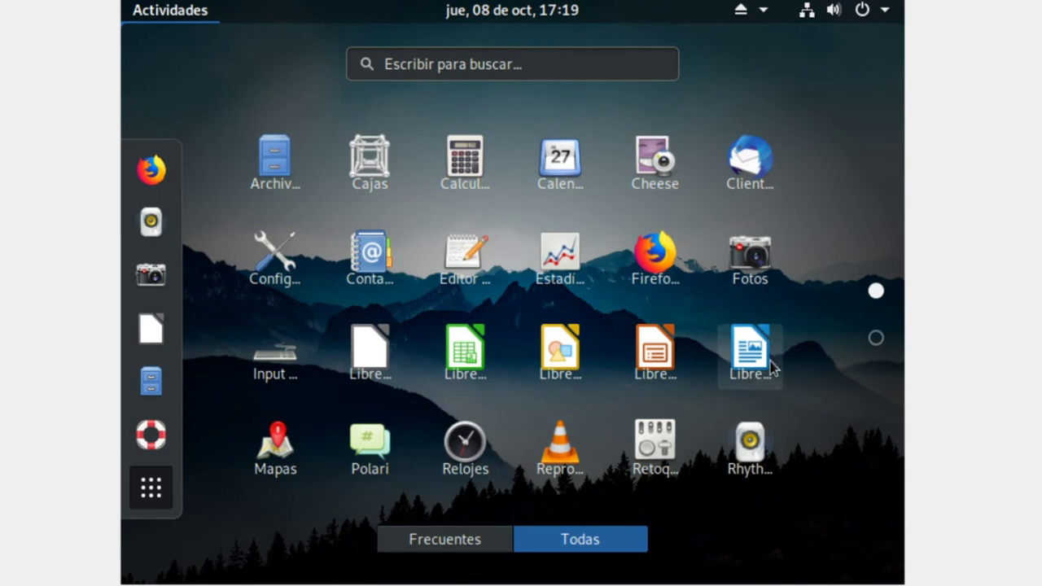
scroll(781, 358, down, 1)
scroll(791, 340, up, 1)
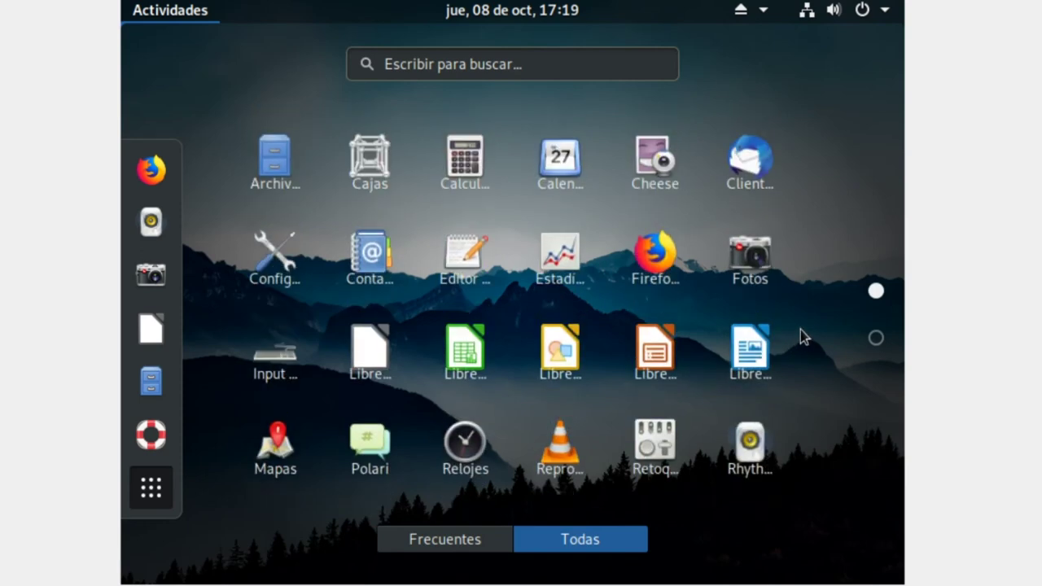
click(865, 333)
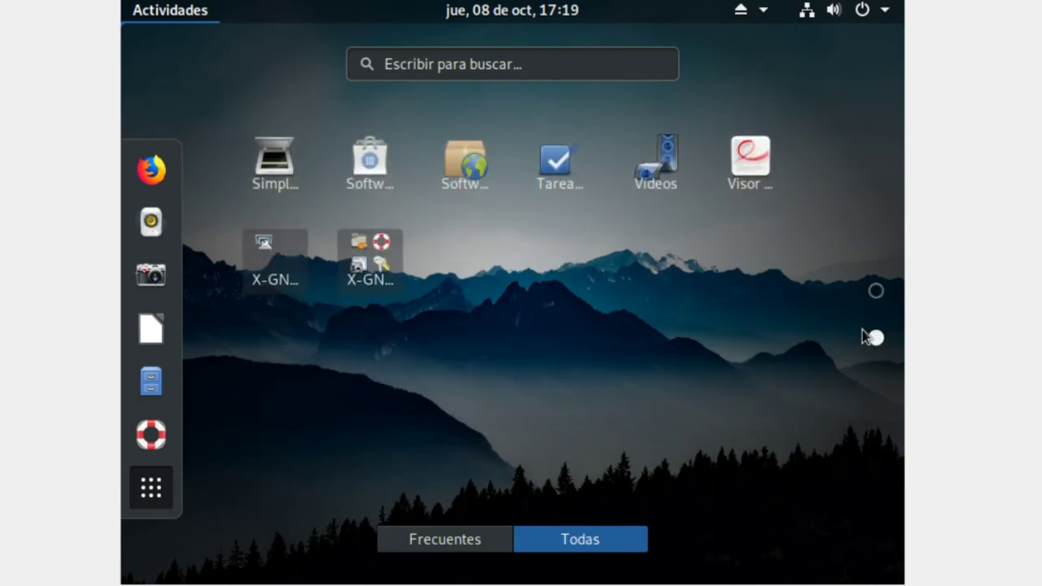
scroll(657, 498, up, 1)
click(431, 67)
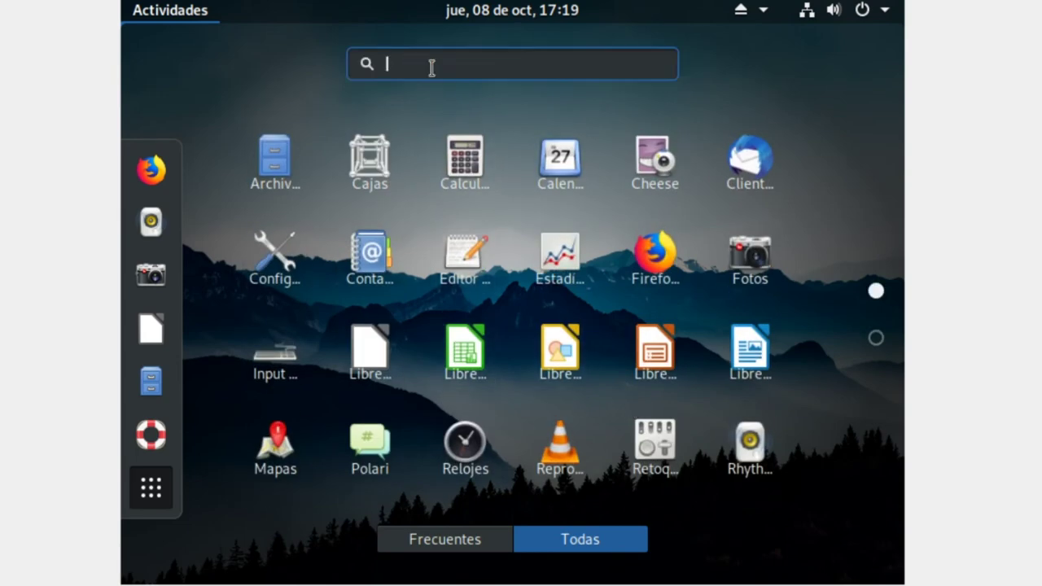
text(gimp)
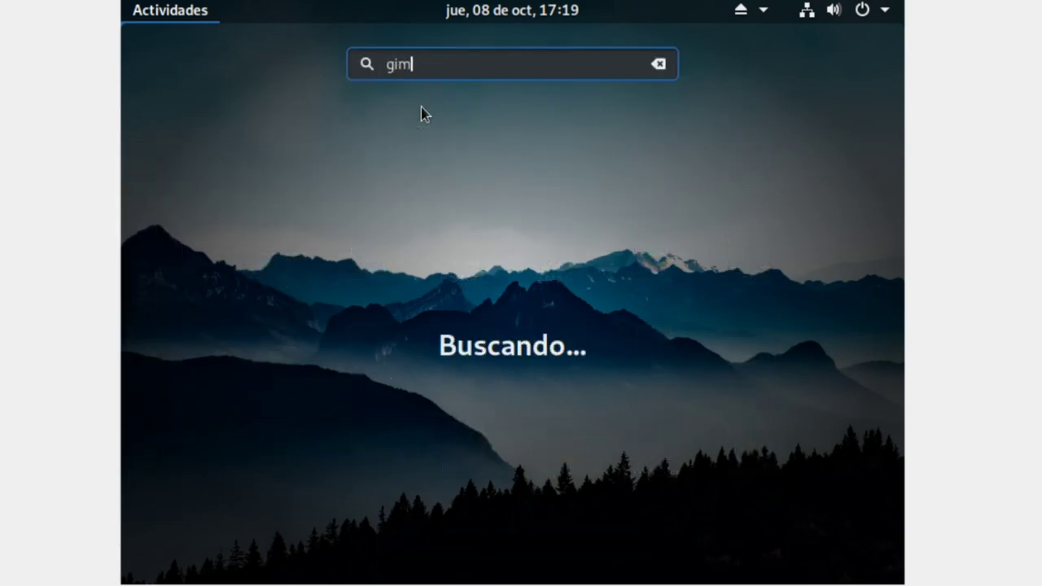
key(BackSpace)
key(BackSpace)
key(BackSpace)
key(BackSpace)
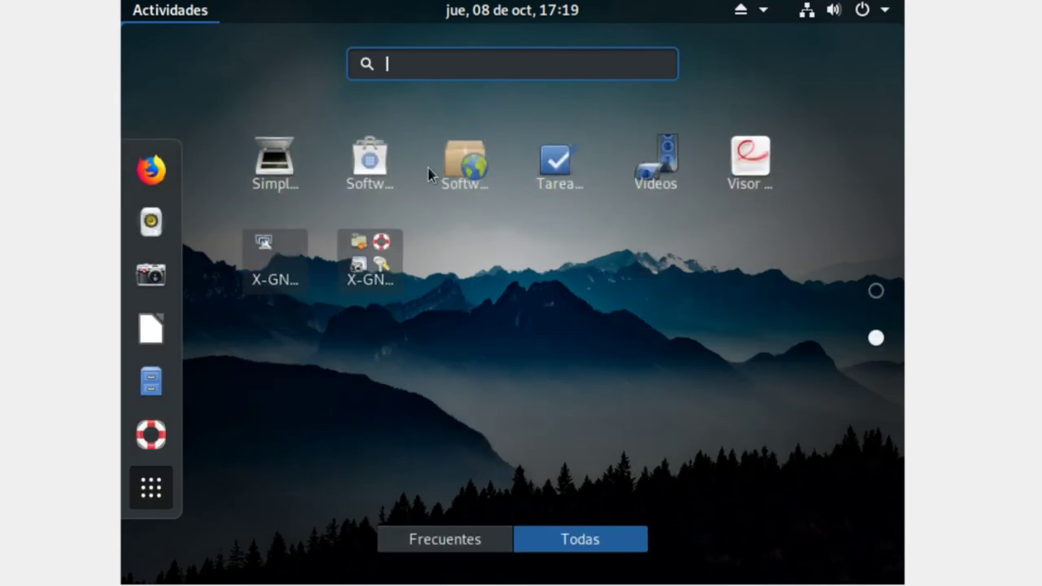
- Search GNOME Software for 'gimp' and install GIMP from its details page with Instalar
click(379, 168)
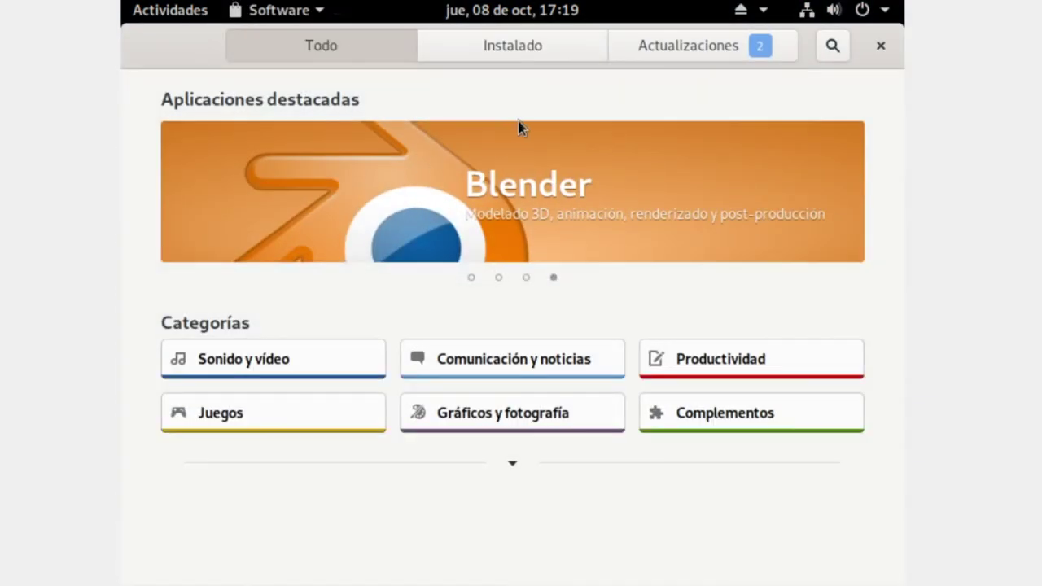
click(845, 47)
text(gimp)
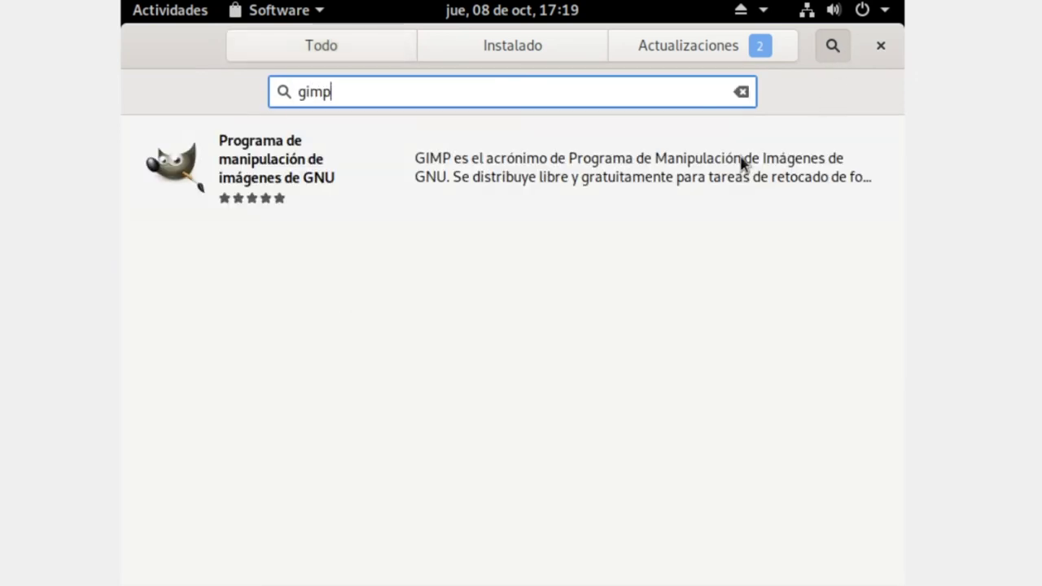
click(449, 180)
click(185, 196)
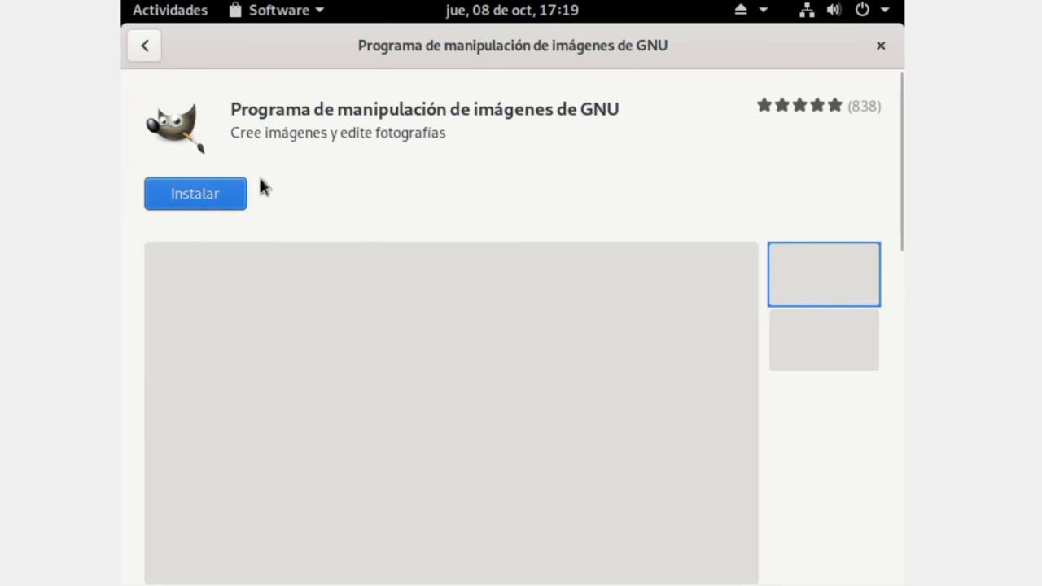
click(216, 208)
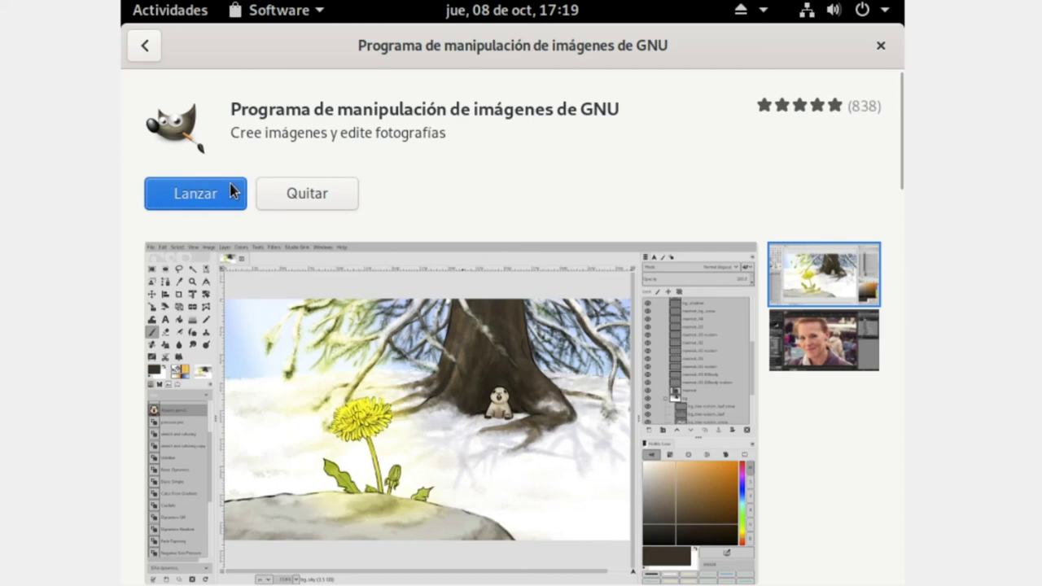
- Launch GIMP, then open and close the X-GNOME utilities folder on the grid's second page
click(207, 187)
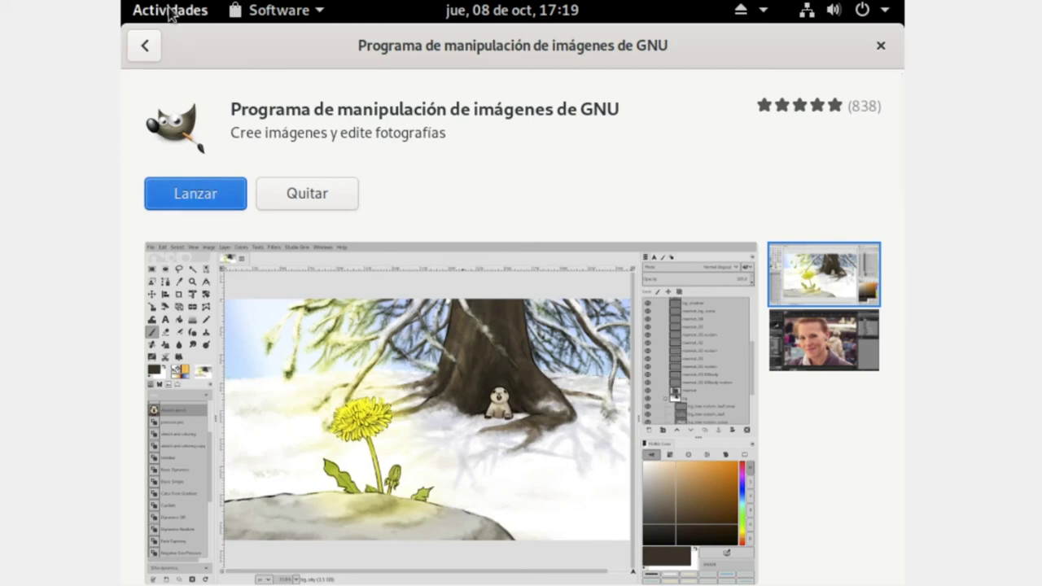
click(171, 10)
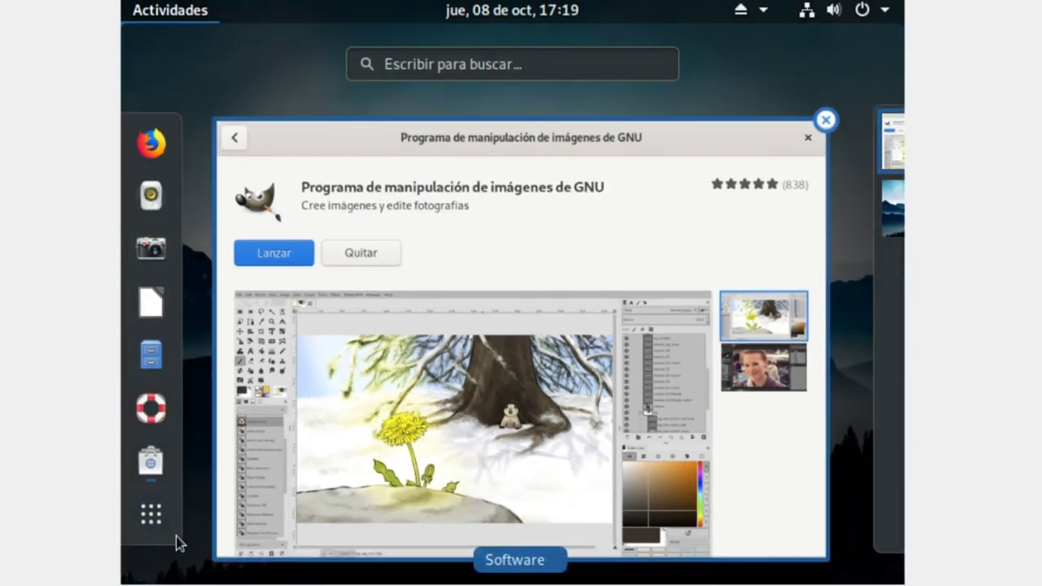
click(167, 533)
scroll(399, 442, down, 1)
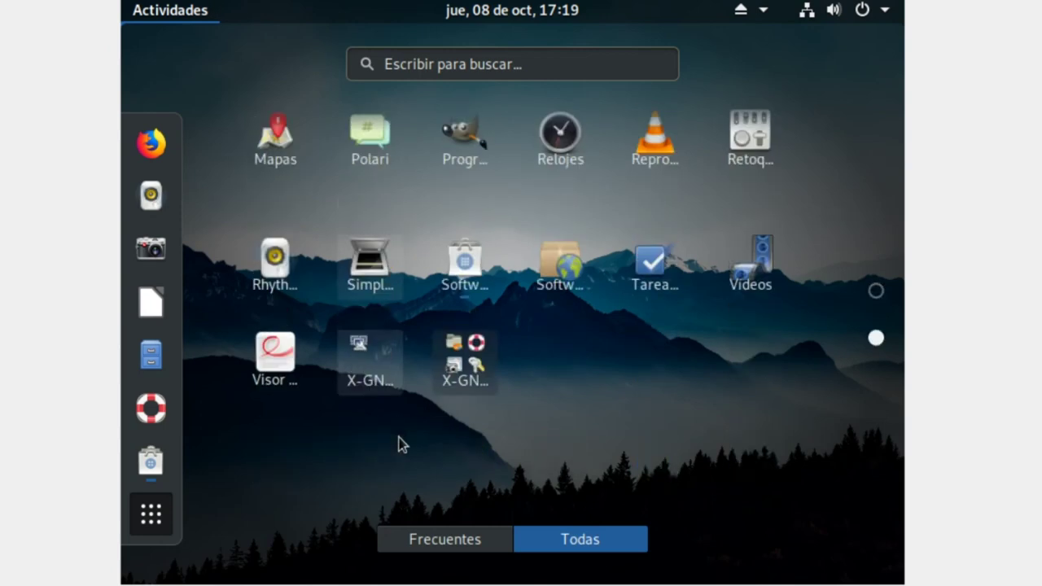
click(446, 256)
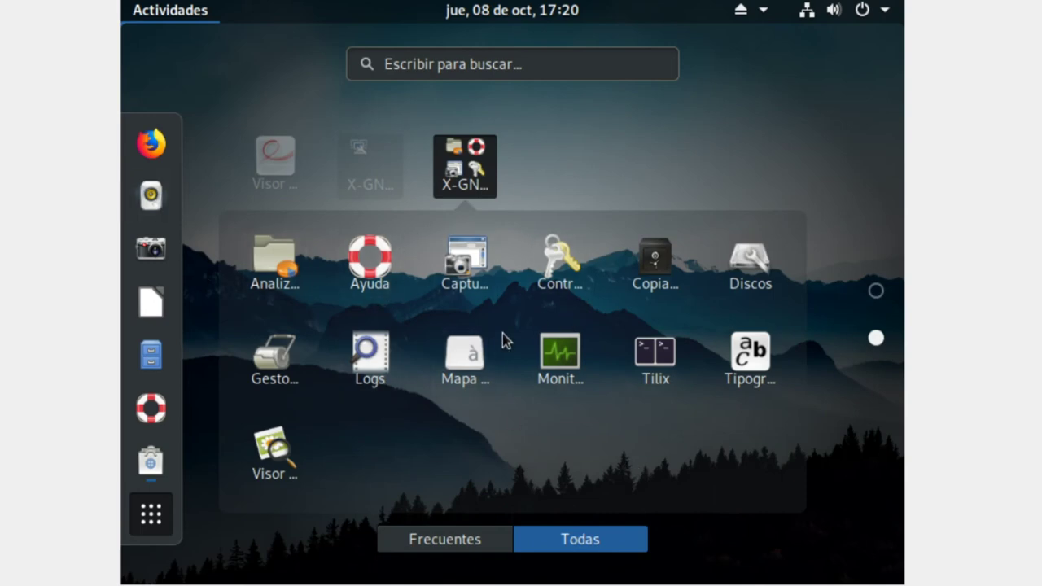
click(224, 159)
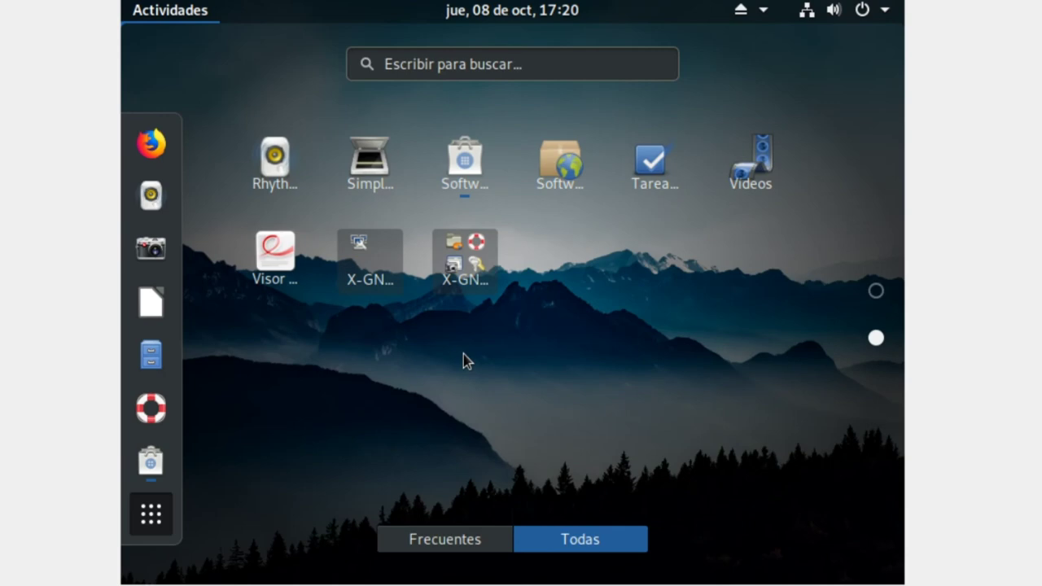
- Search 'ter' to launch the Tilix terminal, then open its header-bar main menu
click(410, 70)
text(ter)
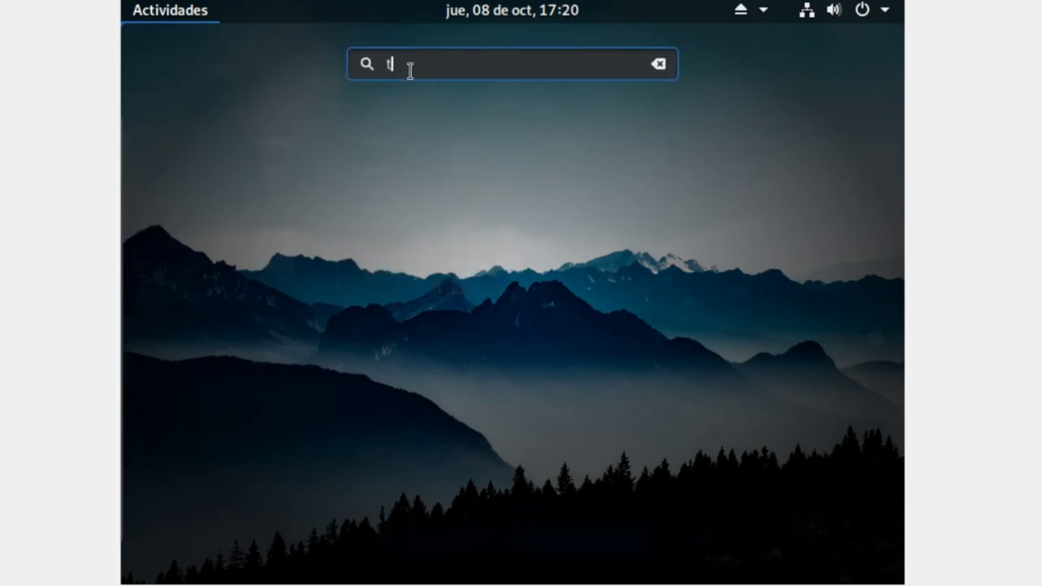
click(497, 189)
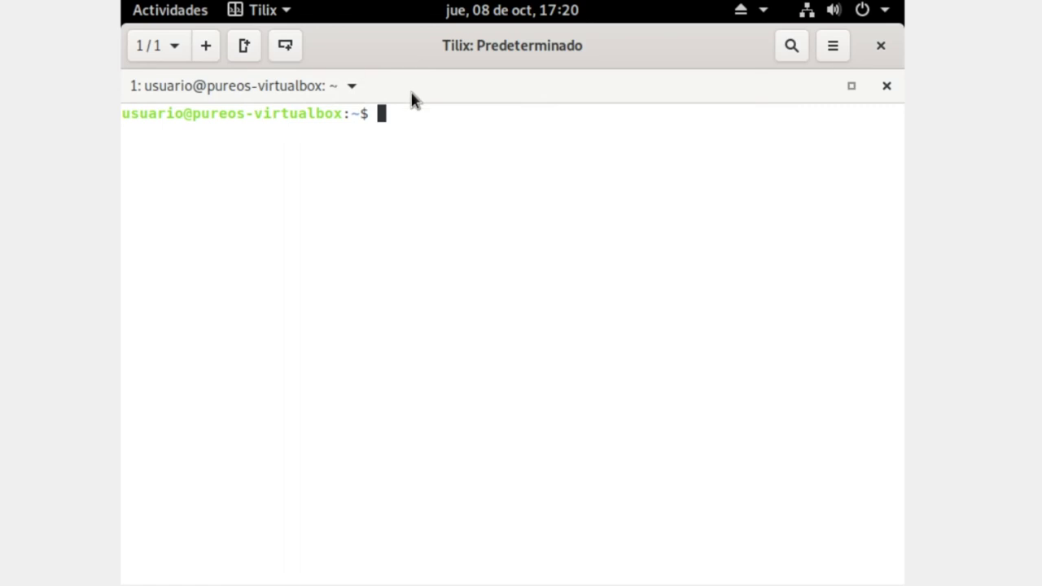
click(843, 47)
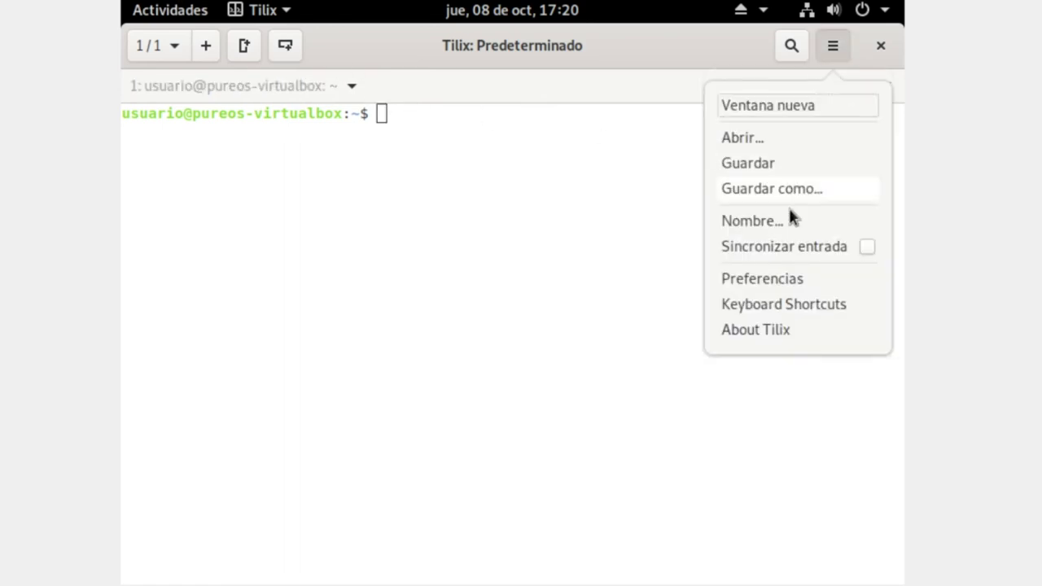
click(765, 285)
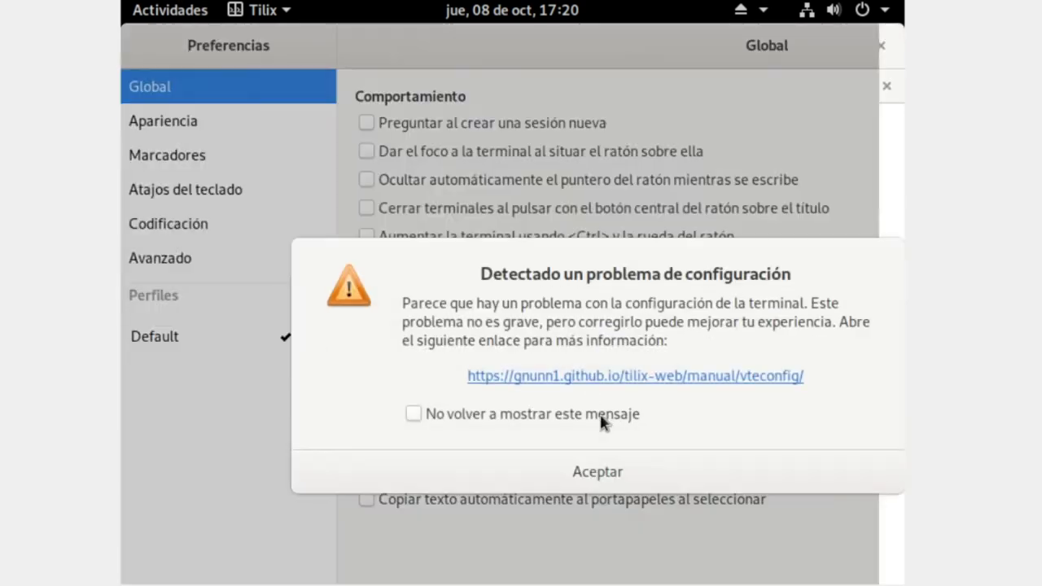
click(580, 464)
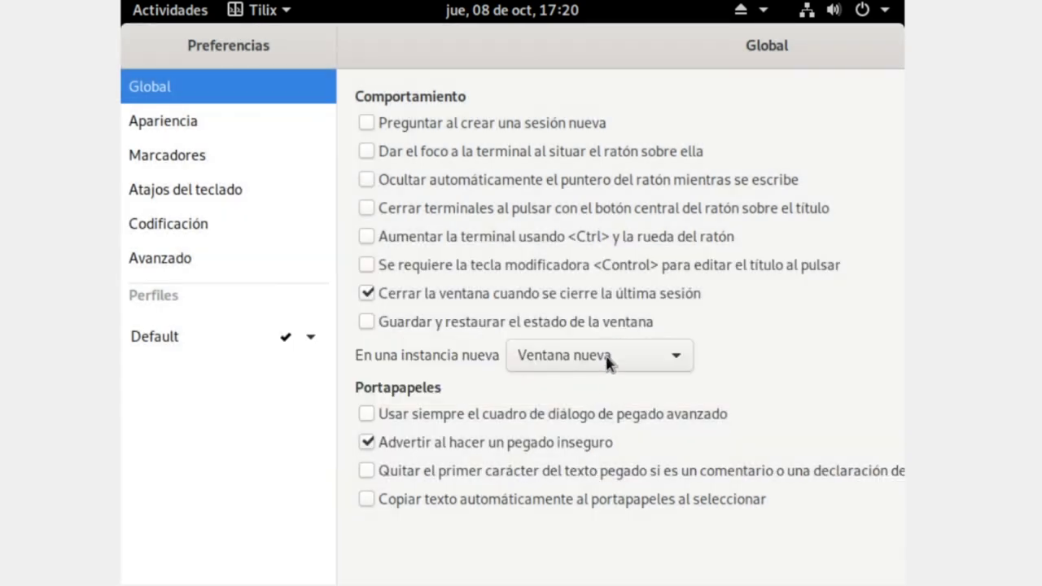
click(245, 154)
click(226, 128)
click(206, 195)
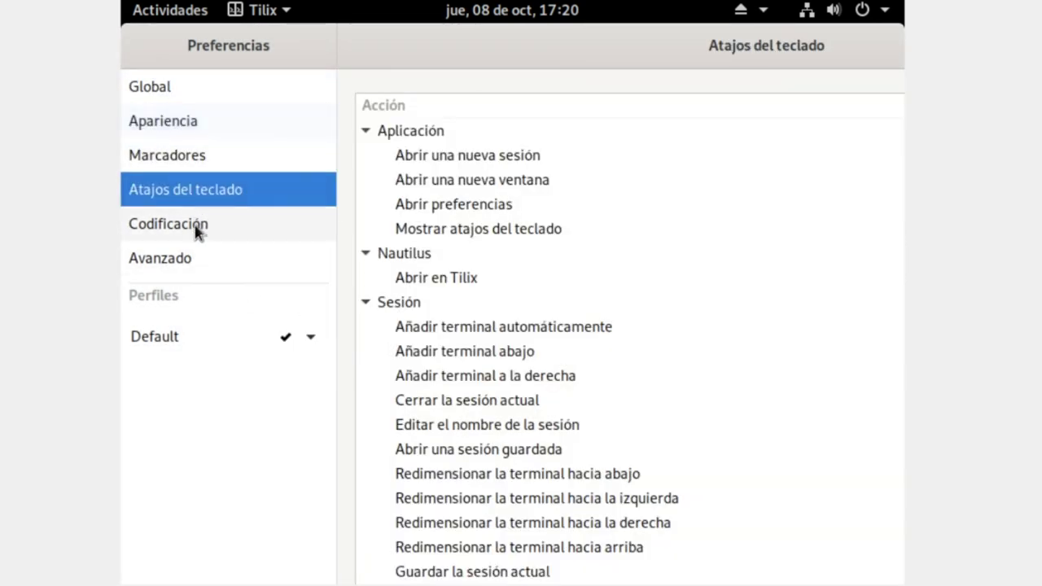
click(195, 269)
click(223, 233)
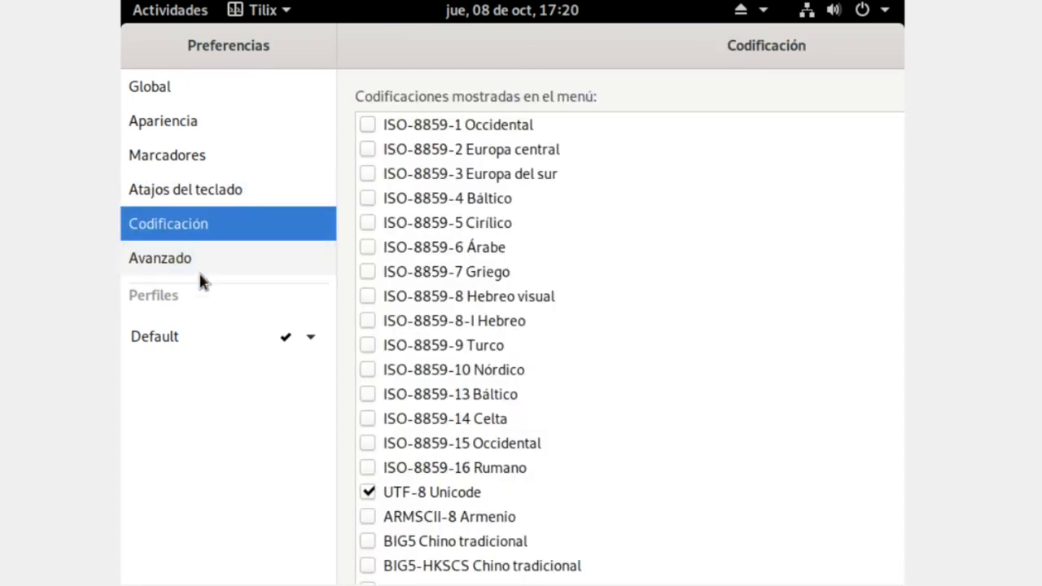
click(193, 341)
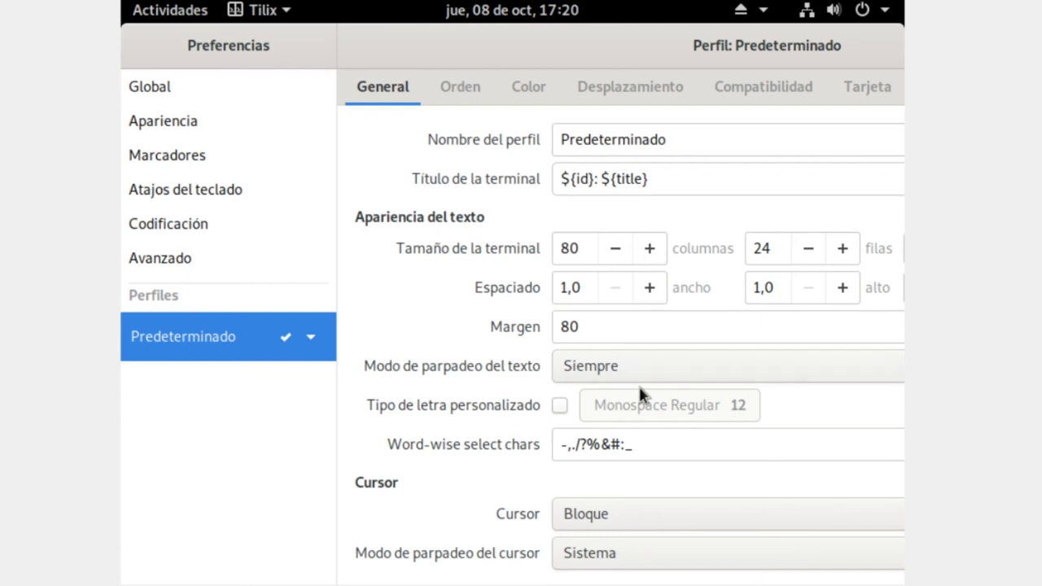
click(777, 88)
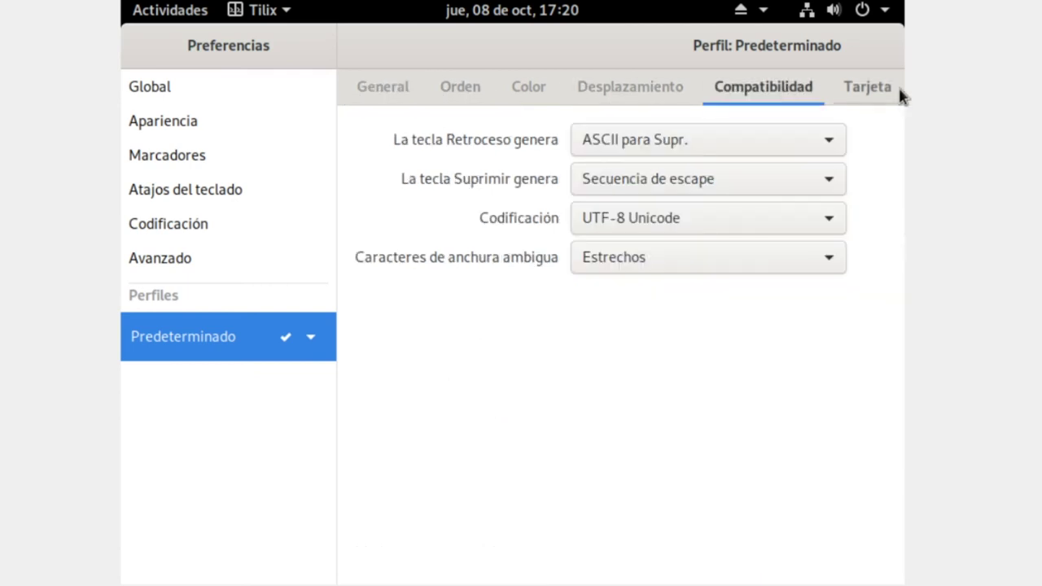
click(875, 96)
click(779, 89)
click(591, 92)
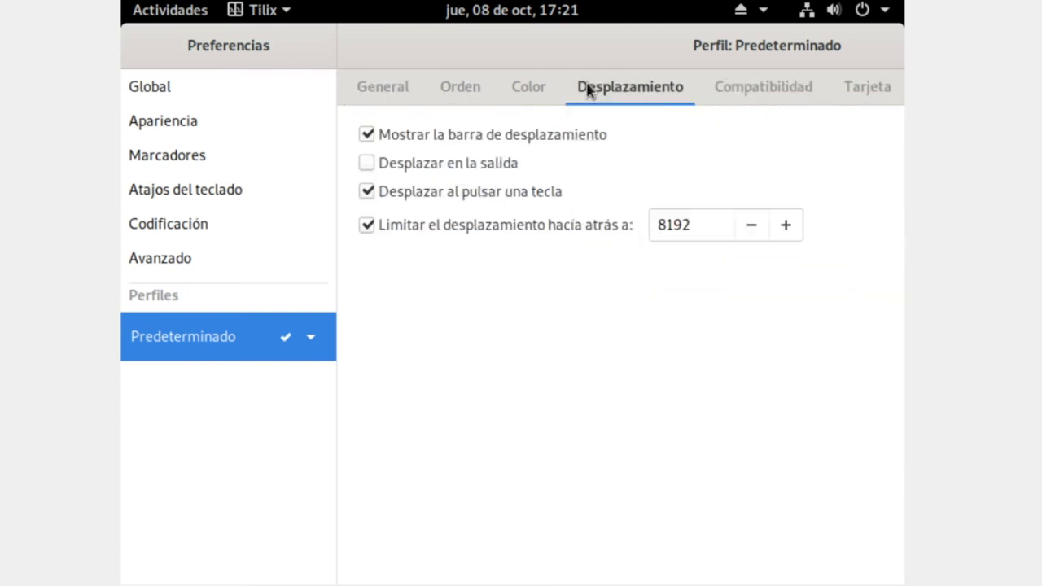
click(514, 95)
click(463, 94)
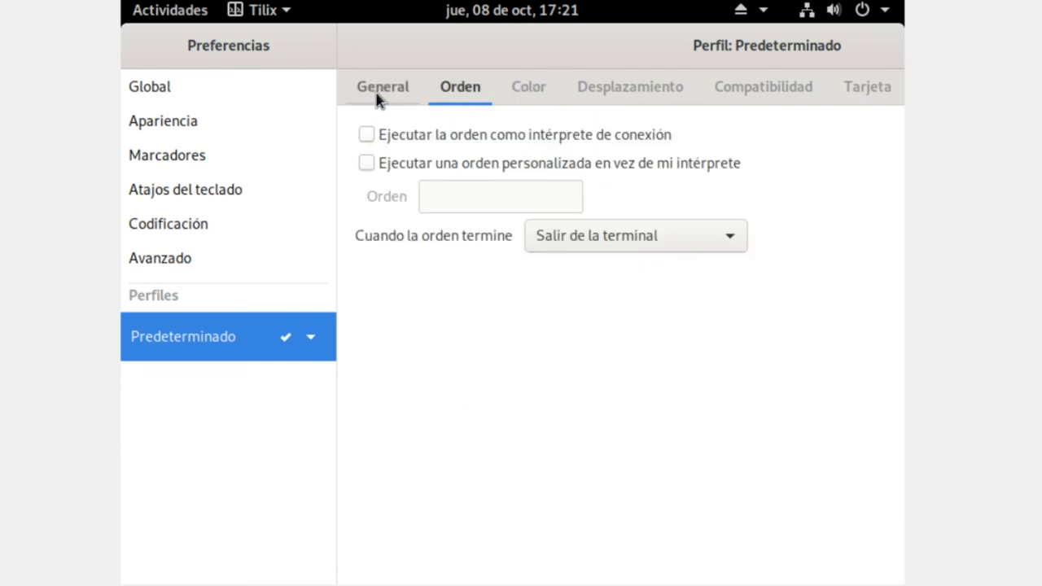
click(378, 97)
click(448, 89)
click(368, 96)
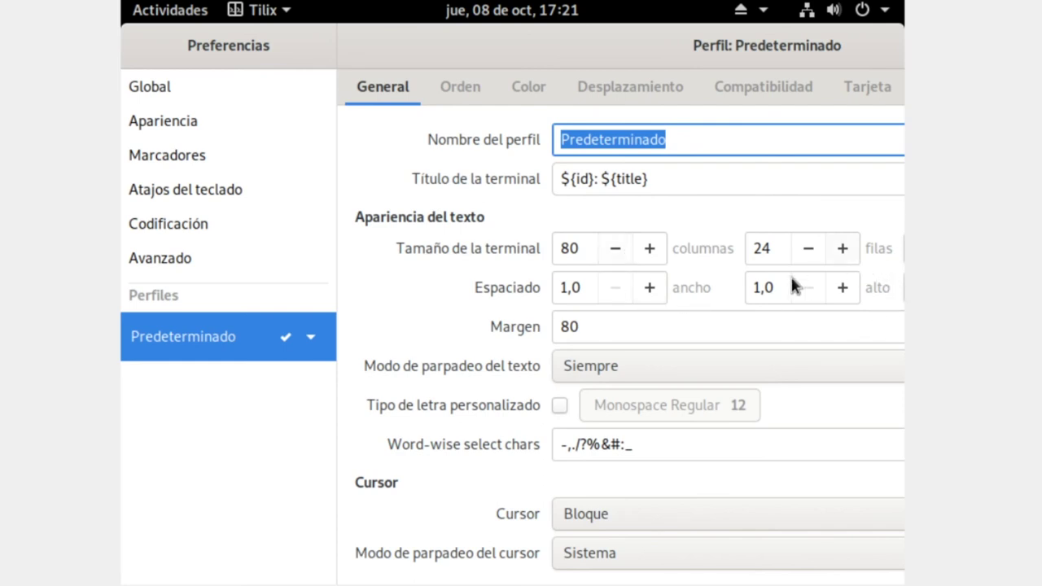
drag(745, 59, 404, 77)
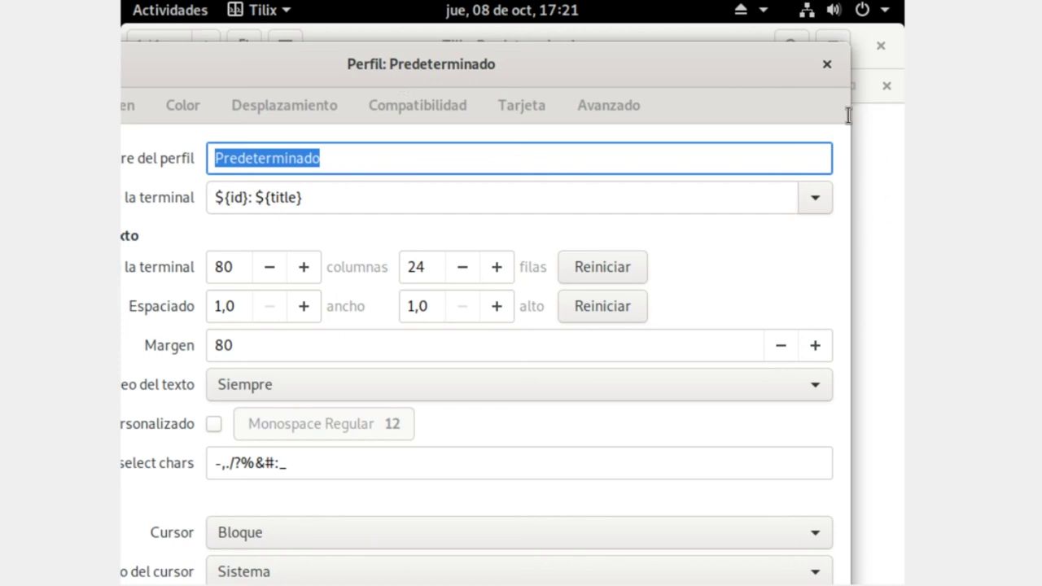
click(825, 65)
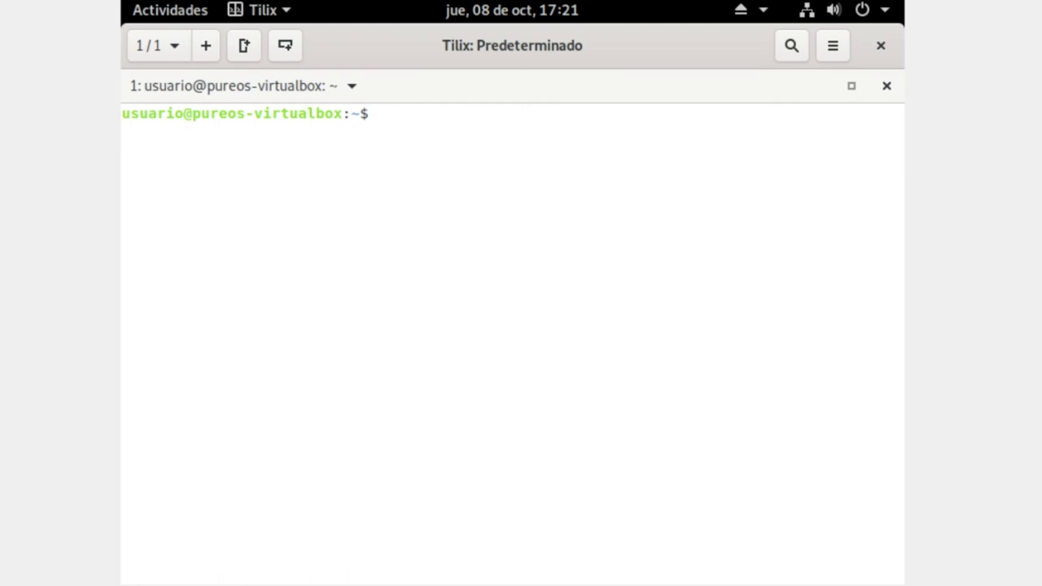
- Close Tilix and GNOME Software, then launch GIMP from Show Applications and quit it
click(879, 47)
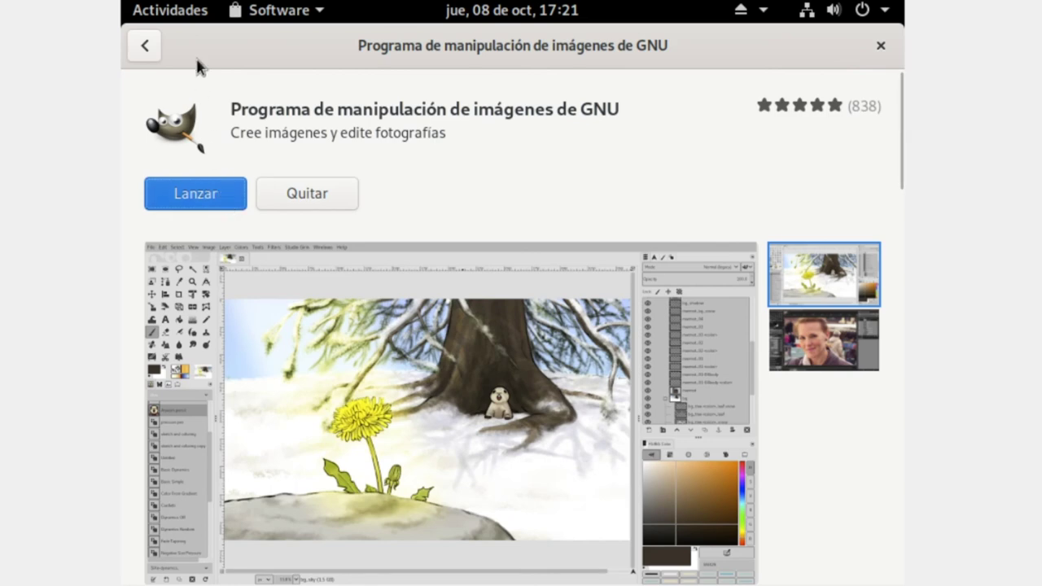
click(880, 46)
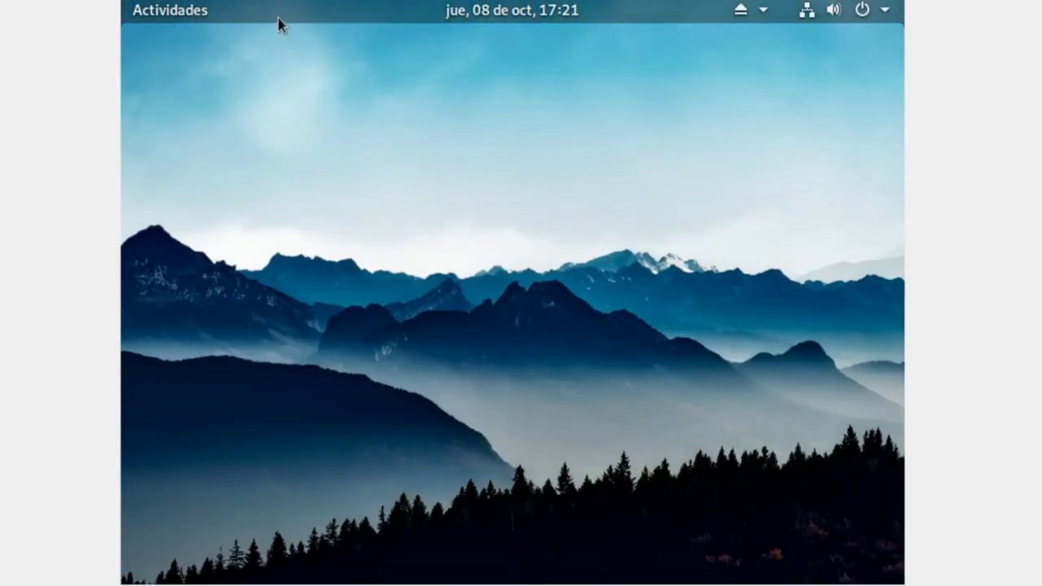
click(177, 15)
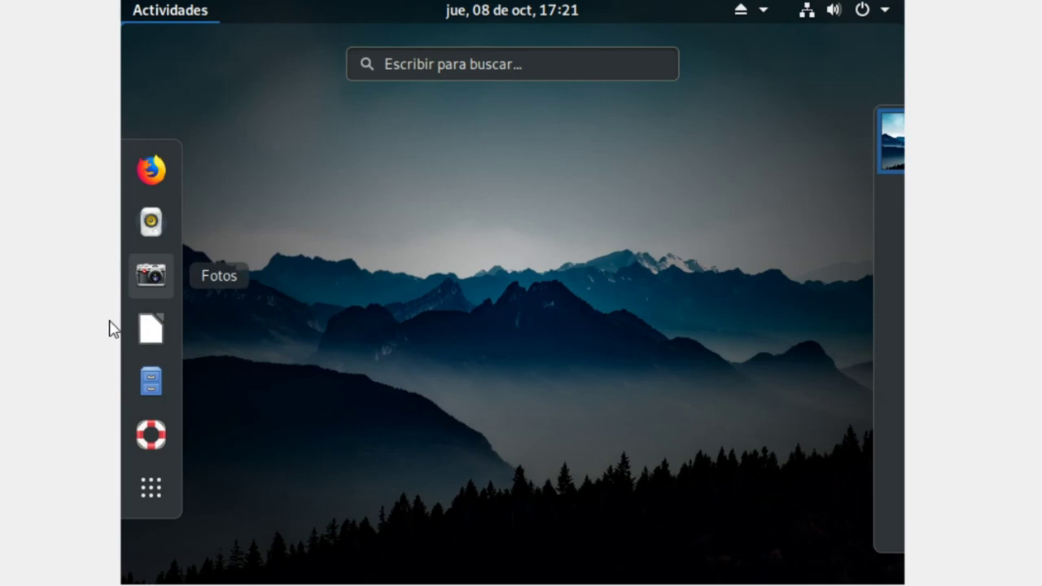
click(152, 488)
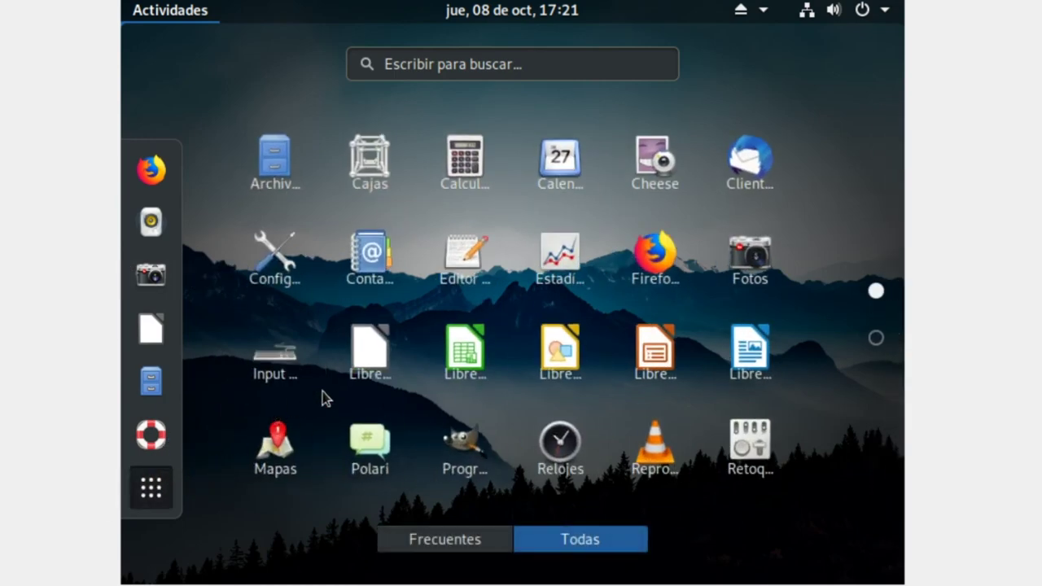
click(464, 448)
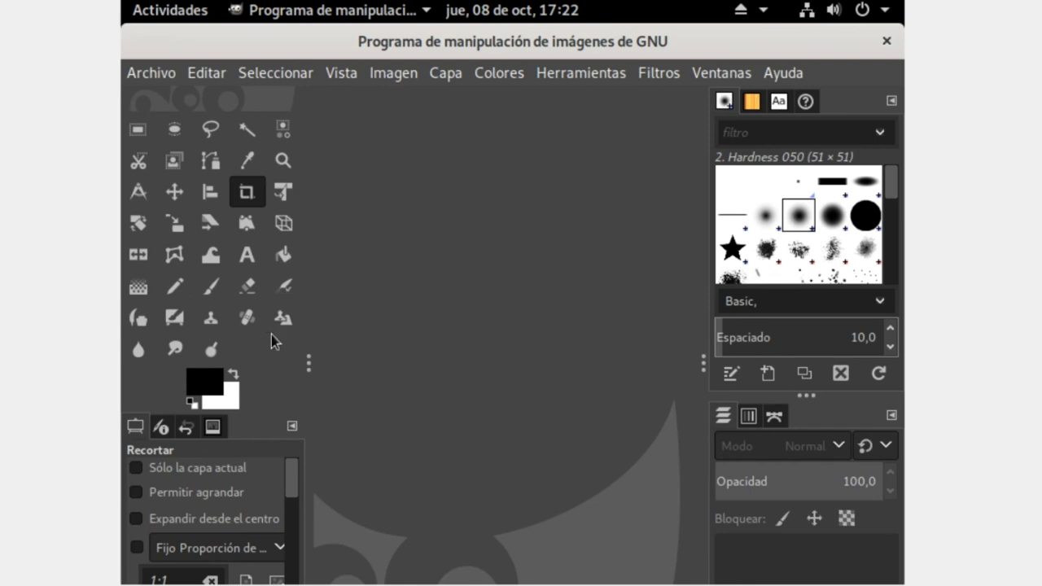
click(884, 43)
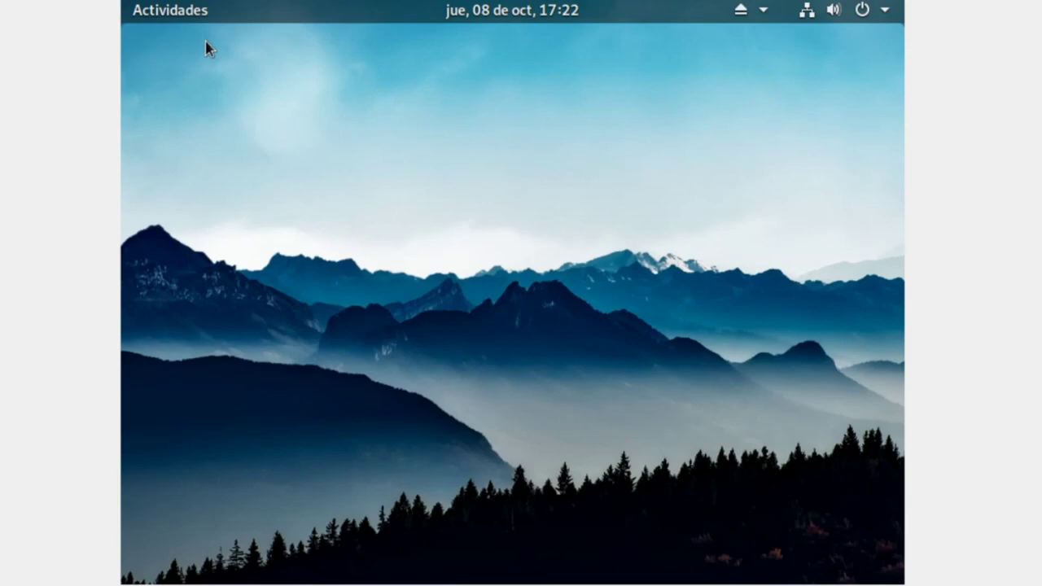
- Reopen the Tilix terminal by searching 'ter' in the Activities overview
click(185, 20)
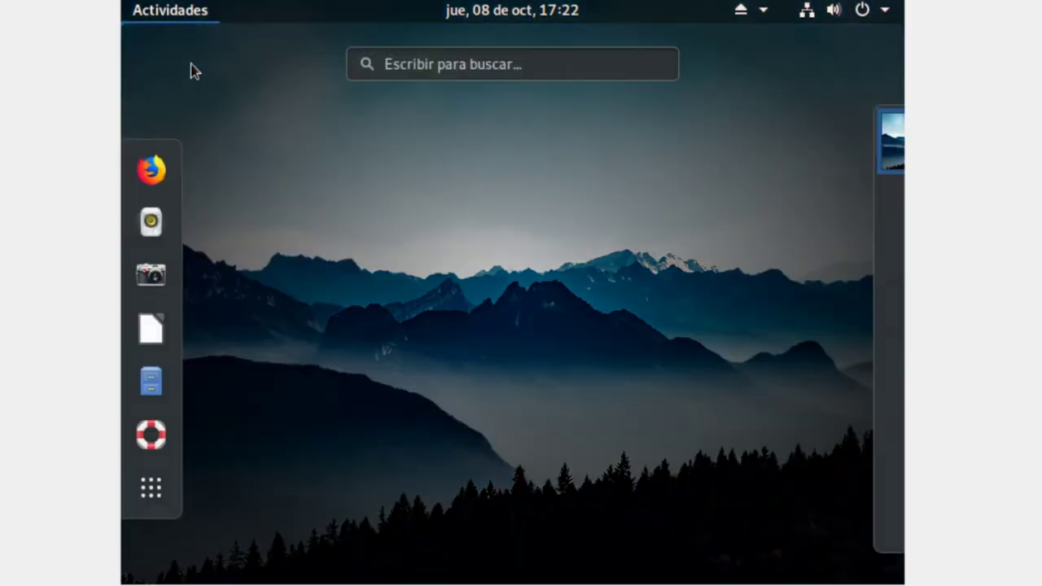
click(466, 66)
text(ter)
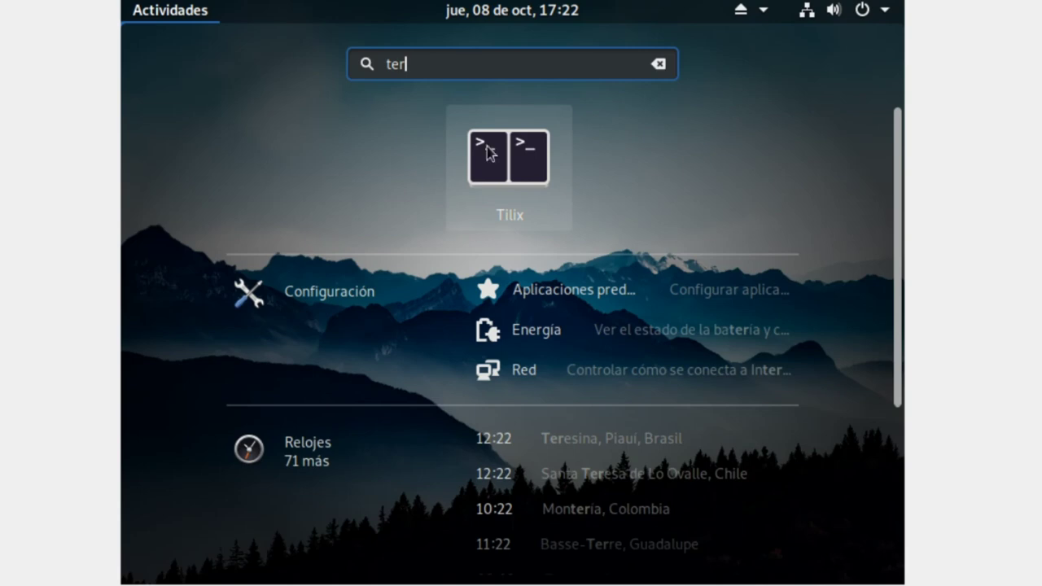
click(485, 148)
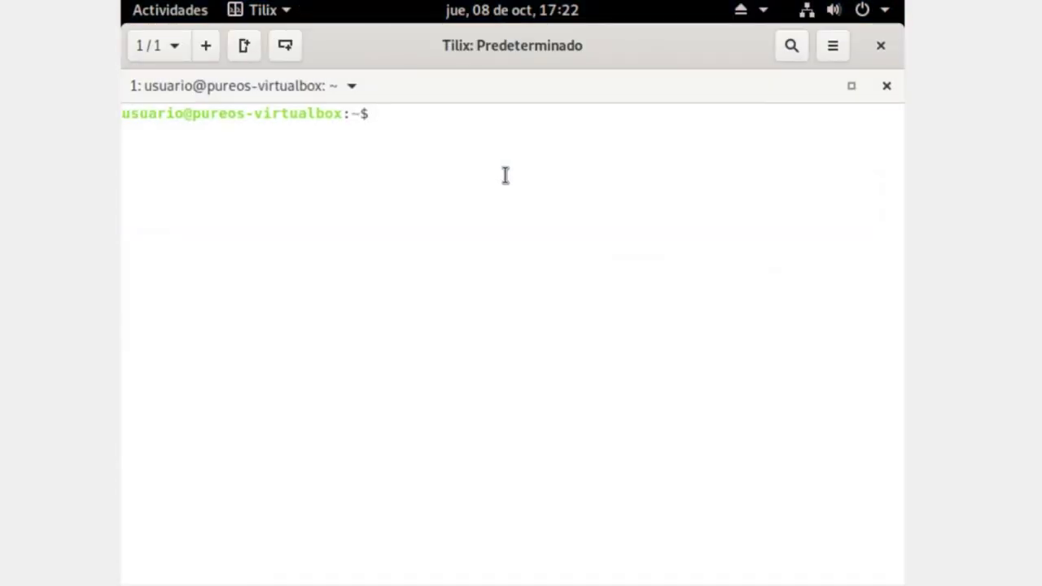
- Run 'sudo apt-get update' with the administrator password to refresh the PureOS amber package lists
text(sudo apt-g)
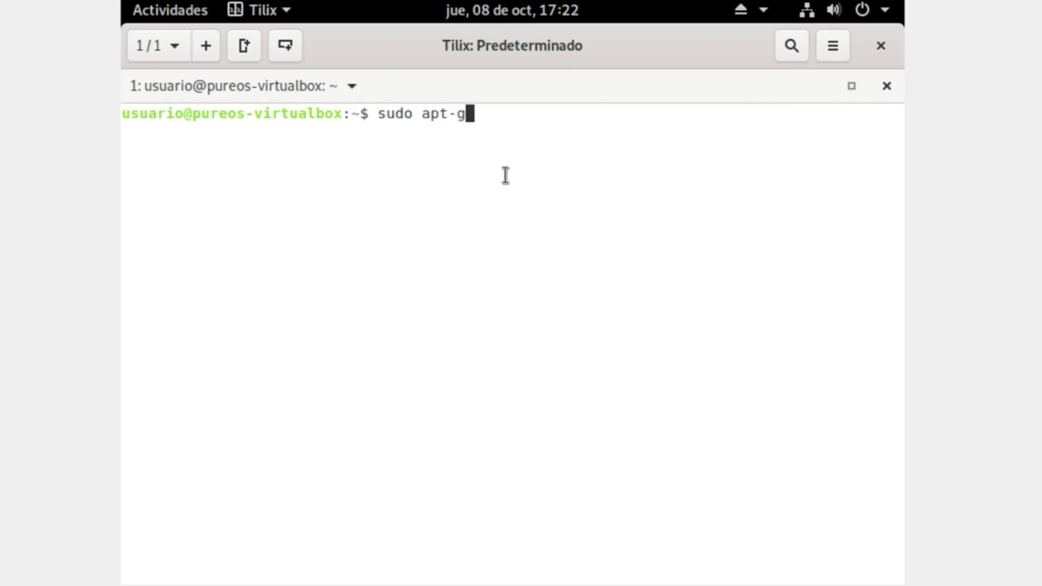
text(et update)
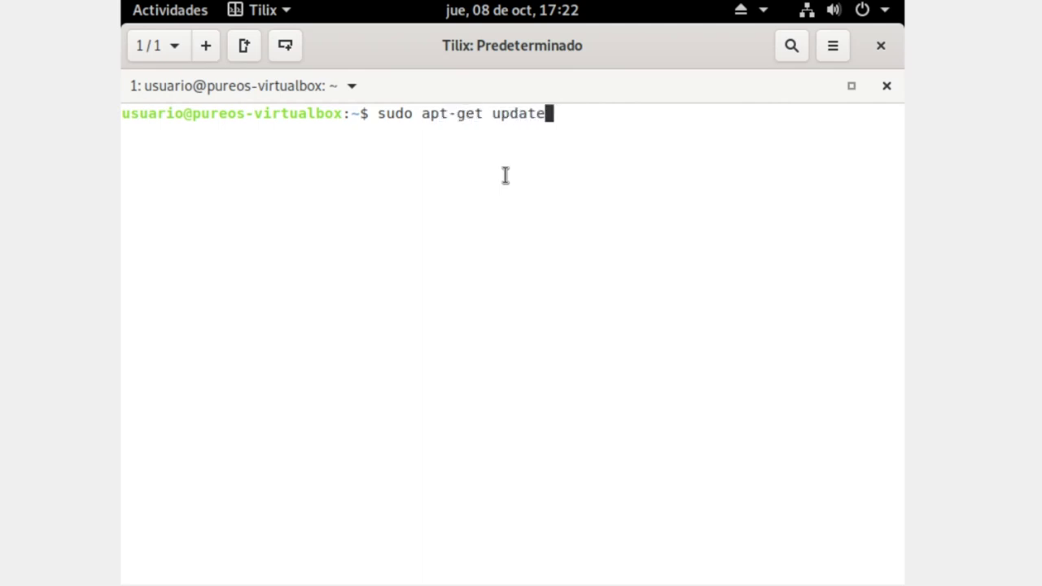
key(Return)
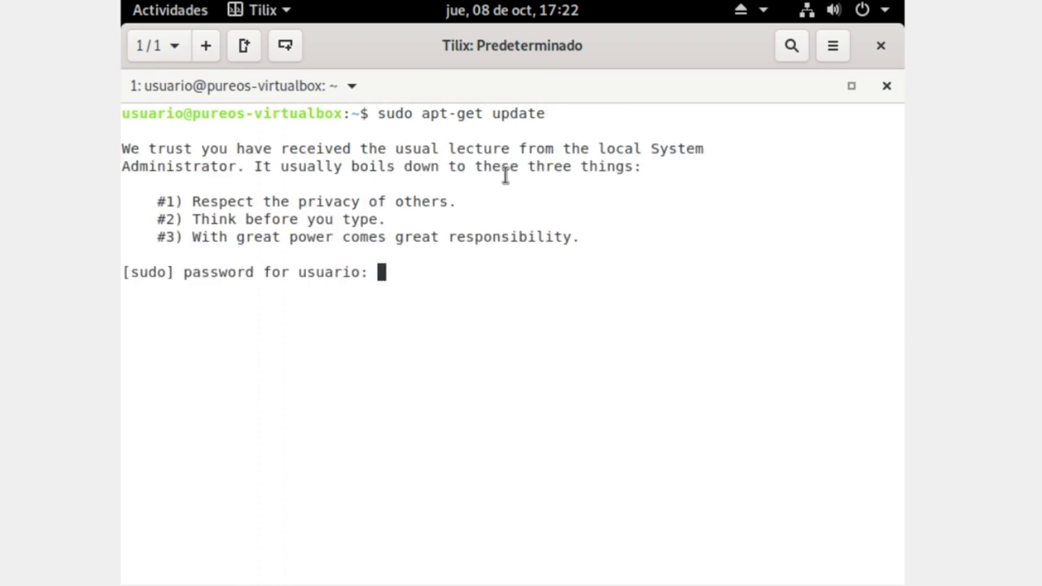
key(Return)
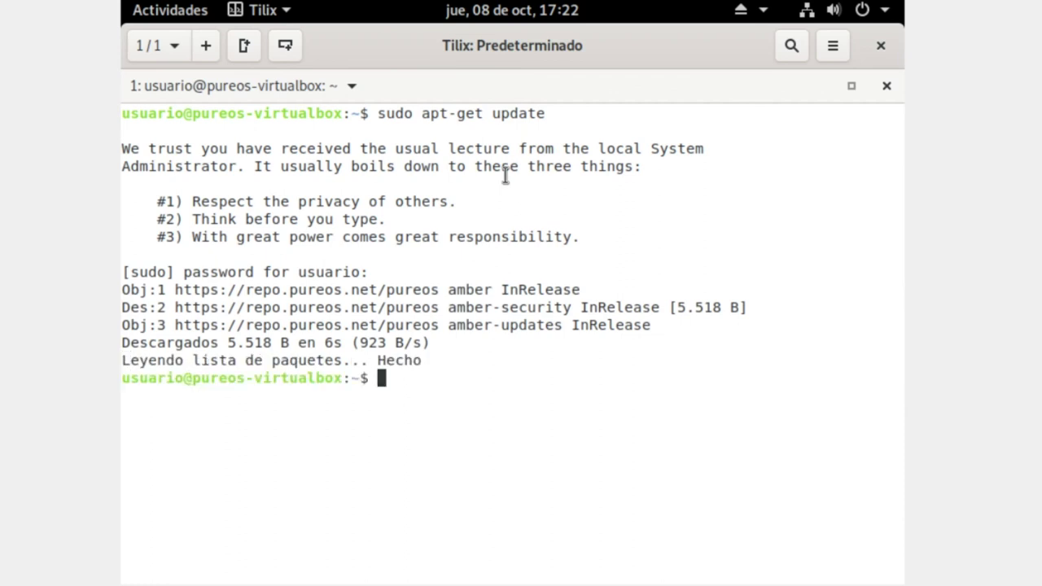
drag(546, 110, 372, 105)
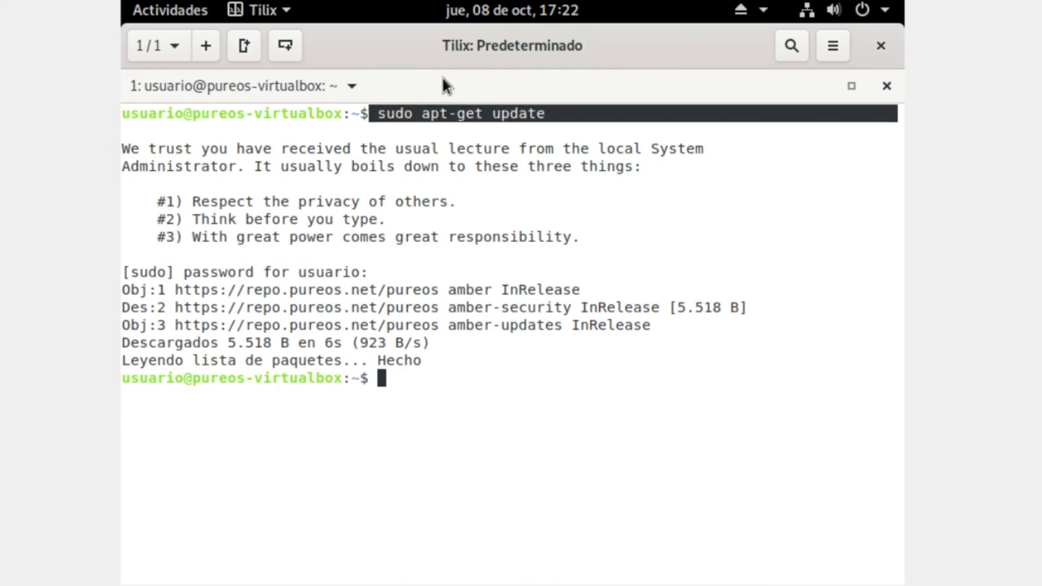
click(345, 326)
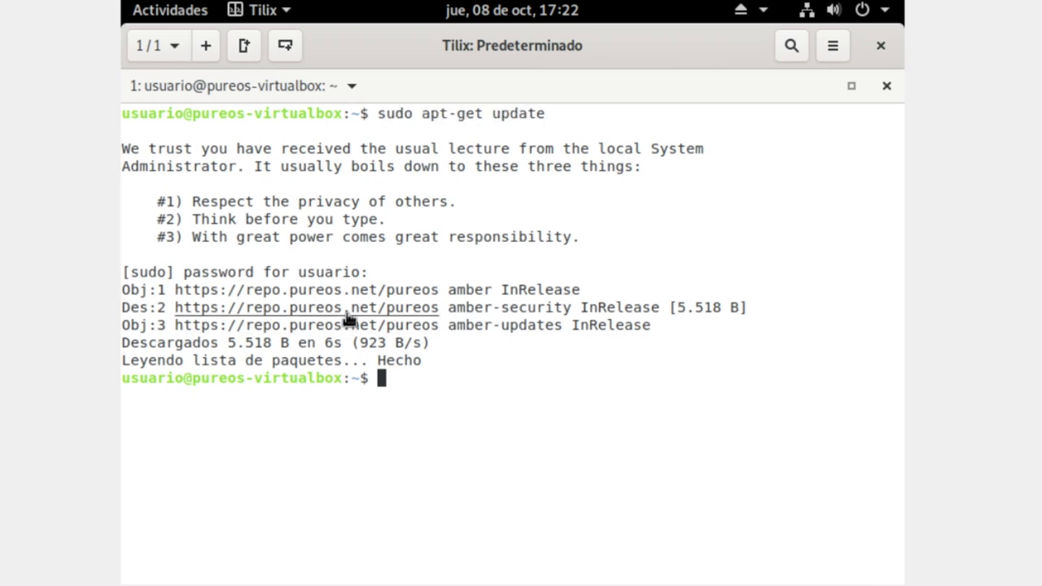